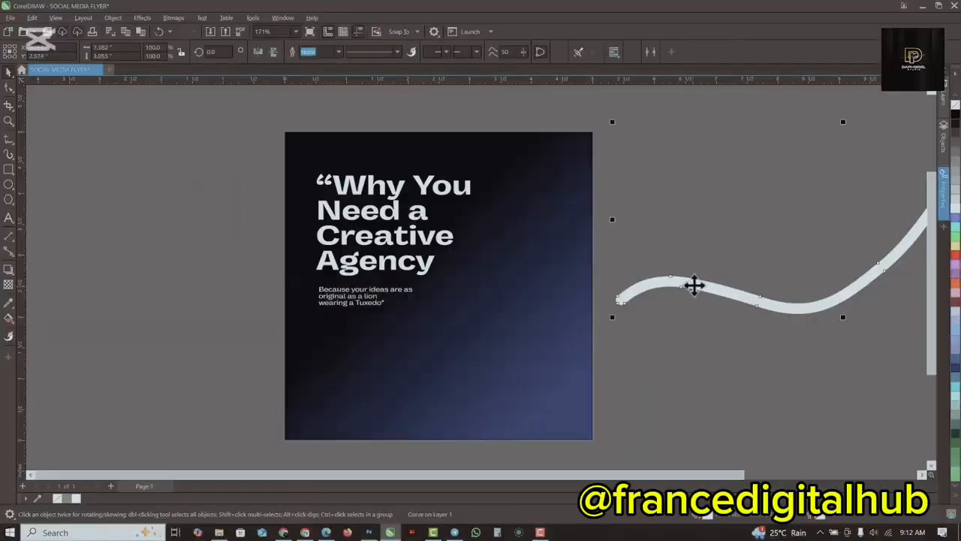
Move the wavy ribbon curve onto the flyer so it crosses the artwork below the text.
{"action": "left_click_drag", "start_coordinate": [693, 285], "coordinate": [533, 307]}
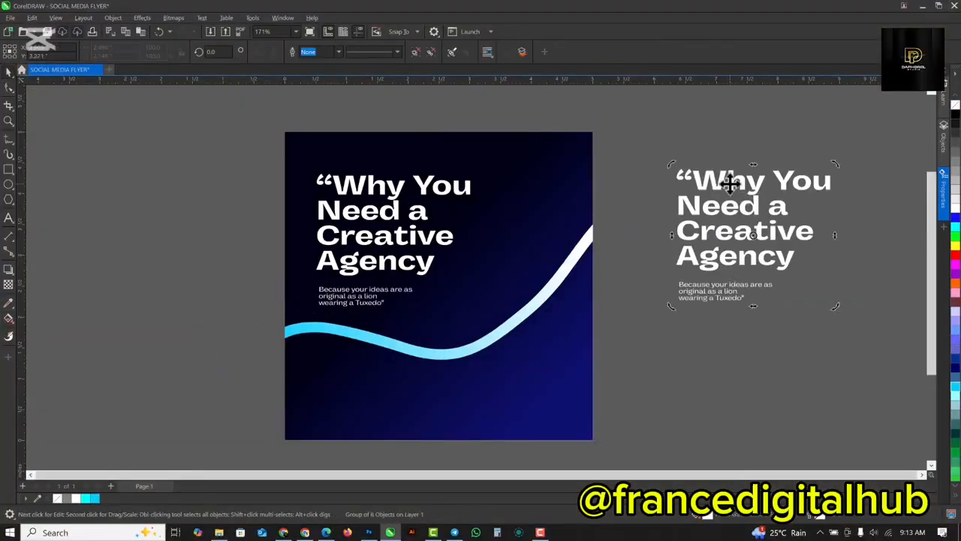
{"action": "left_click_drag", "start_coordinate": [729, 182], "coordinate": [593, 217]}
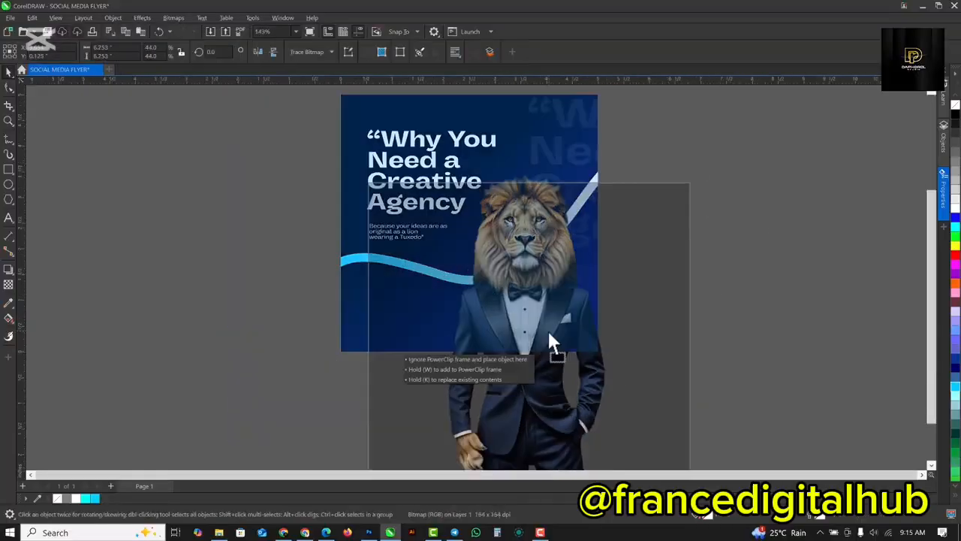
{"action": "left_click", "coordinate": [549, 343]}
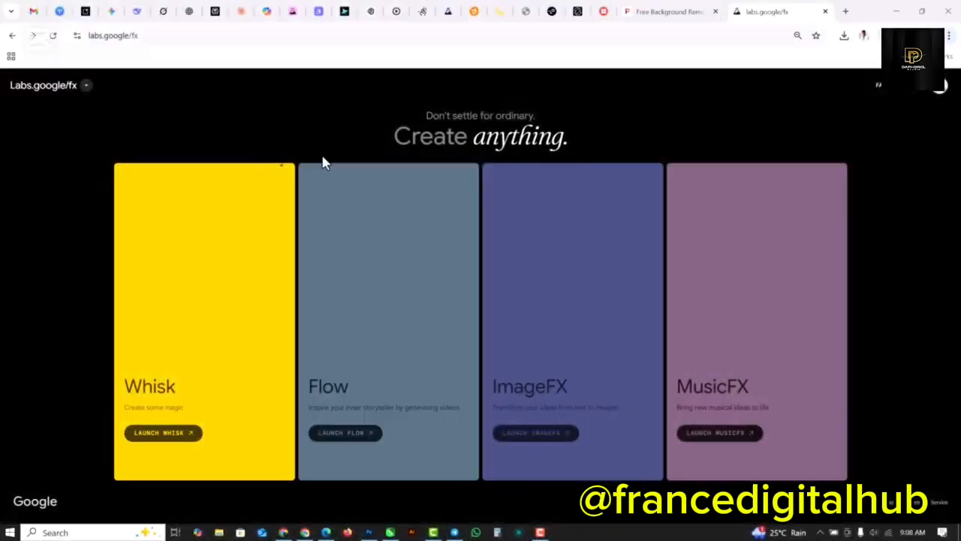
Launch the ImageFX image generator from the labs.google/fx page.
{"action": "left_click", "coordinate": [143, 37]}
{"action": "left_click", "coordinate": [171, 39]}
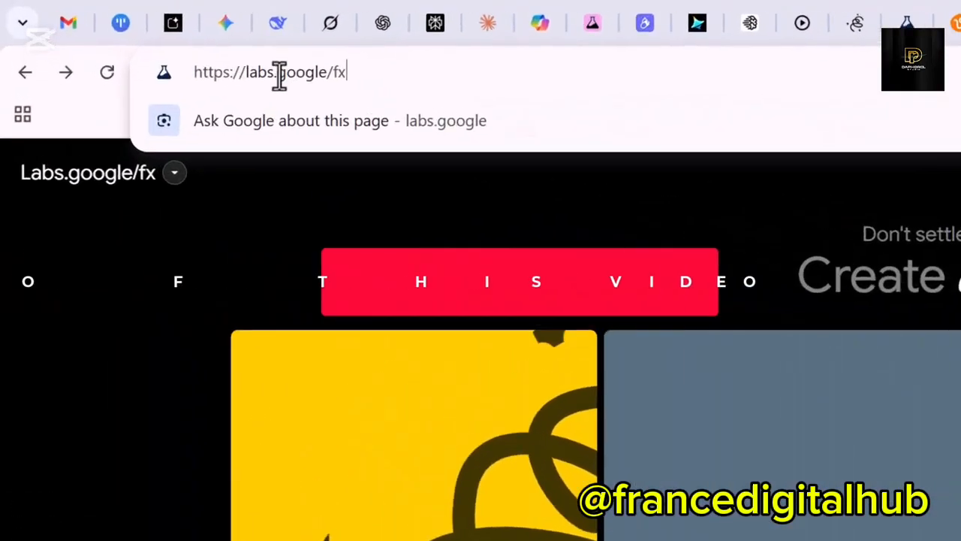
{"action": "left_click_drag", "start_coordinate": [185, 40], "coordinate": [94, 41]}
{"action": "left_click", "coordinate": [143, 214]}
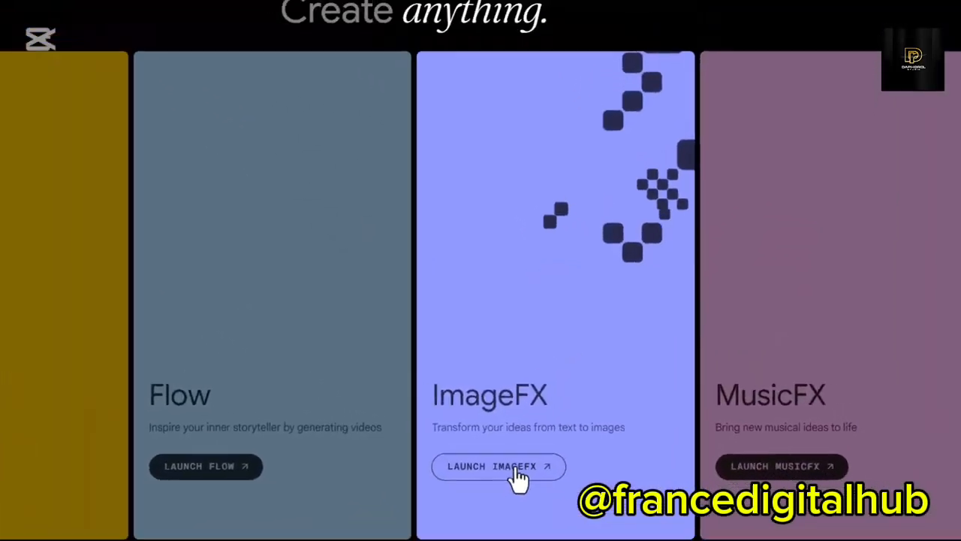
{"action": "left_click", "coordinate": [518, 471]}
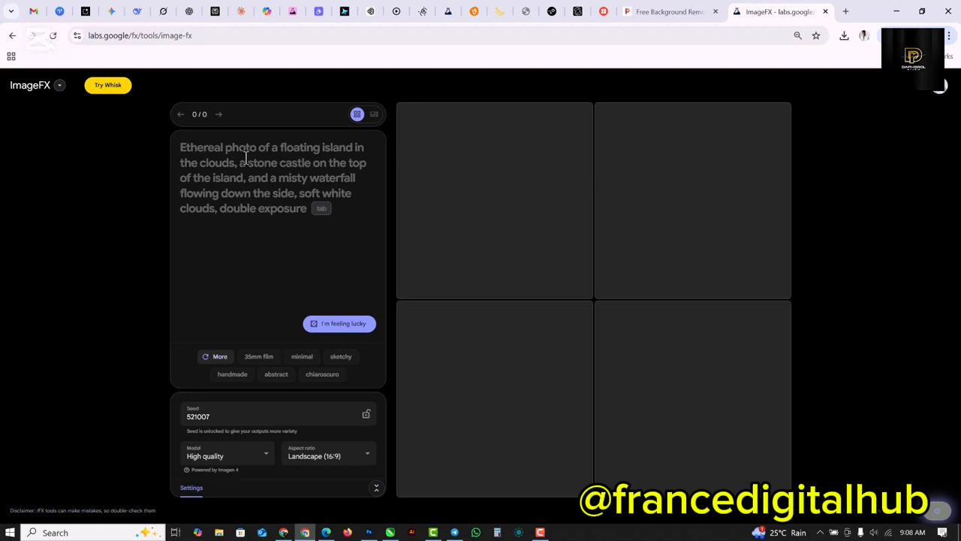
Enter the prompt "A lion wearing a blue Tuxedo on a white background." and set the aspect ratio to Square.
{"action": "type", "text": "A lion wearing a blue Tuxedo on a white background."}
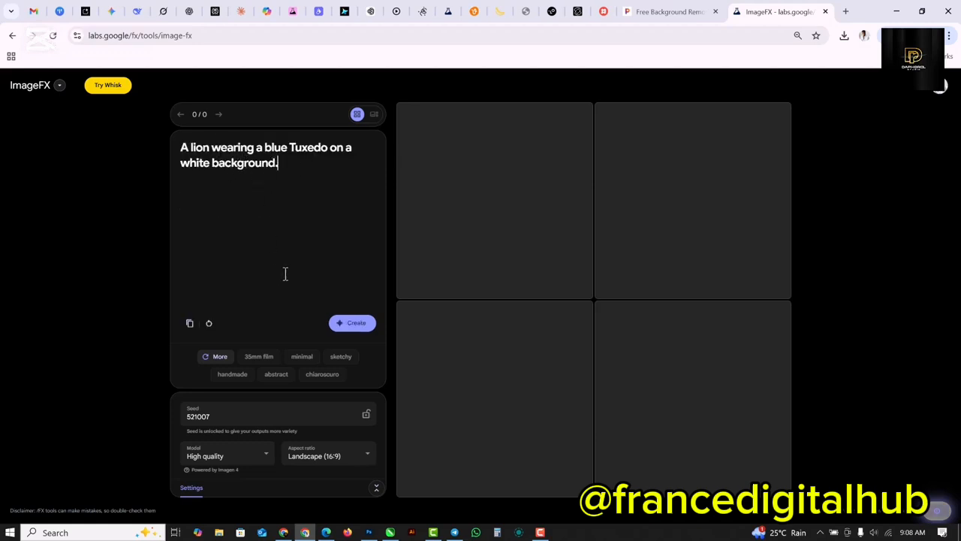
{"action": "left_click", "coordinate": [365, 459]}
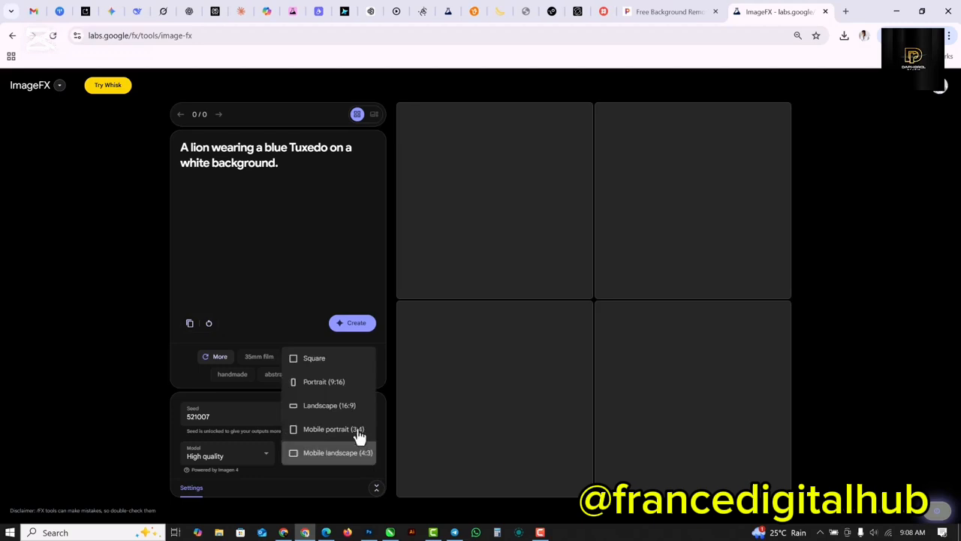
{"action": "left_click", "coordinate": [316, 362]}
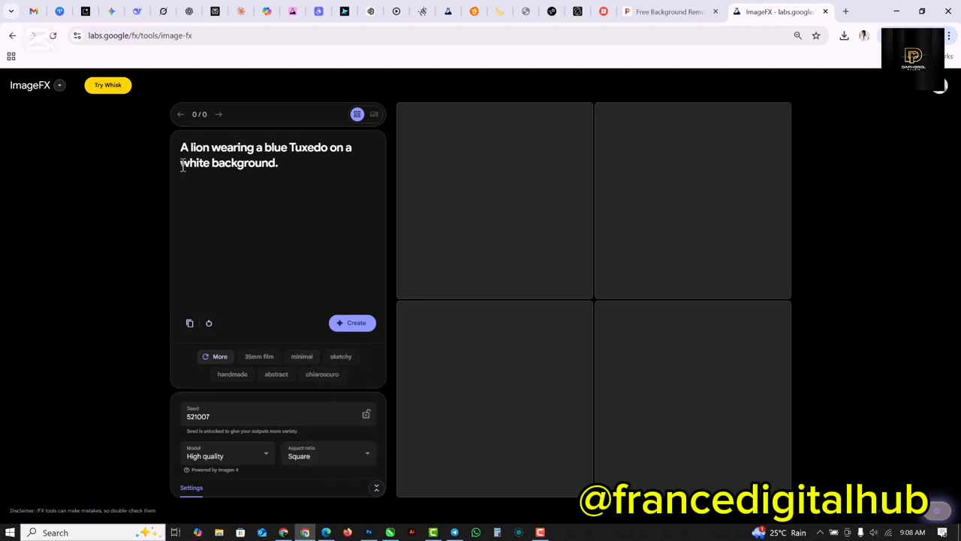
{"action": "left_click_drag", "start_coordinate": [181, 164], "coordinate": [281, 165]}
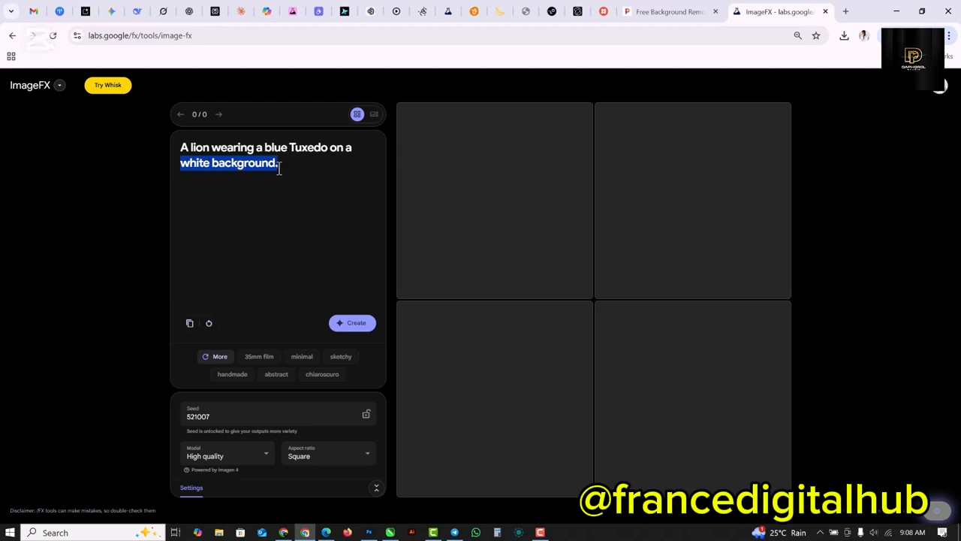
{"action": "left_click", "coordinate": [300, 174]}
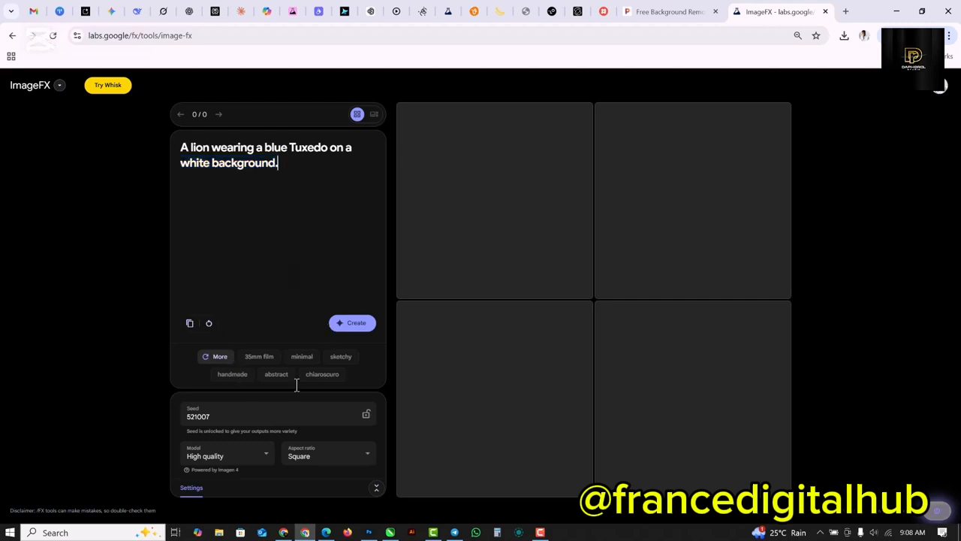
Add the "highly detailed" modifier to the lion prompt and generate the images with the Square aspect ratio.
{"action": "left_click", "coordinate": [220, 362]}
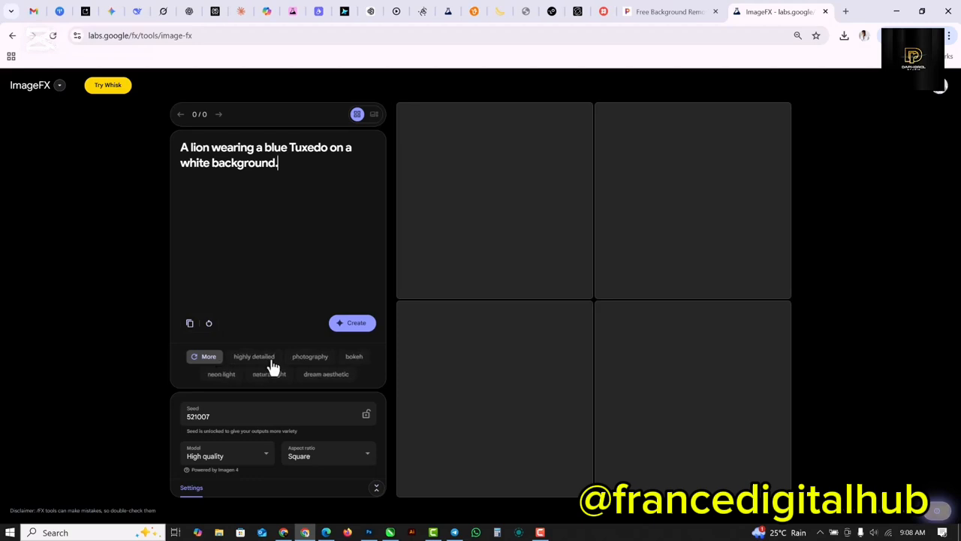
{"action": "left_click", "coordinate": [267, 362]}
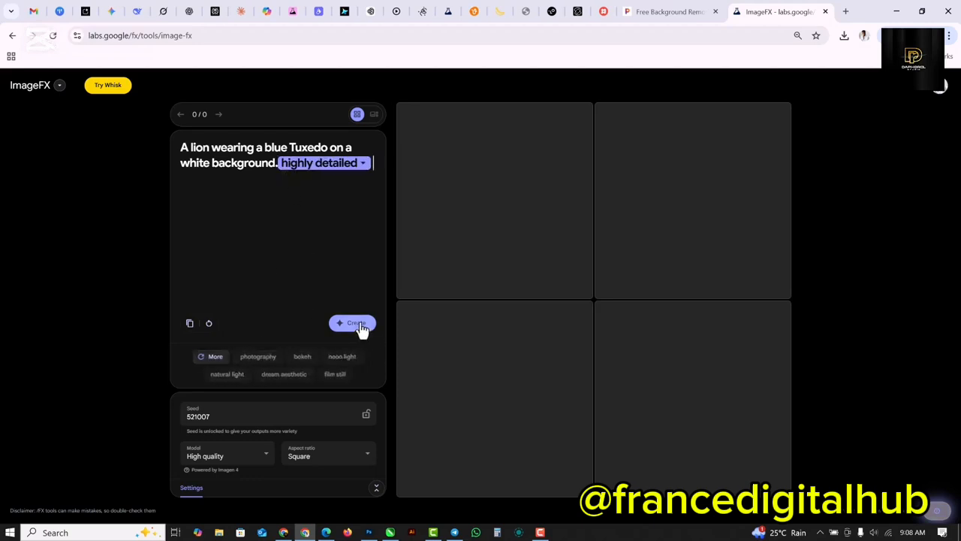
{"action": "left_click", "coordinate": [365, 460]}
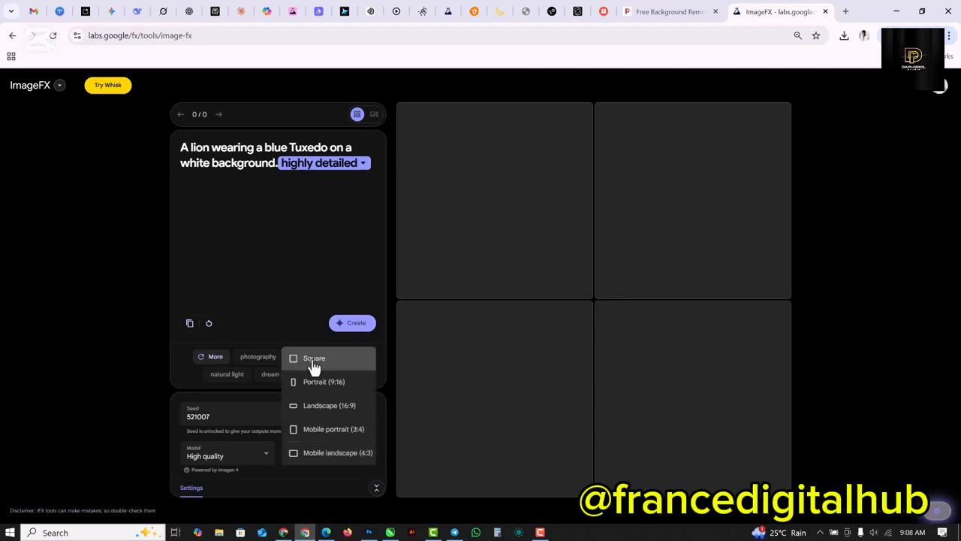
{"action": "left_click", "coordinate": [313, 362]}
{"action": "left_click", "coordinate": [352, 323]}
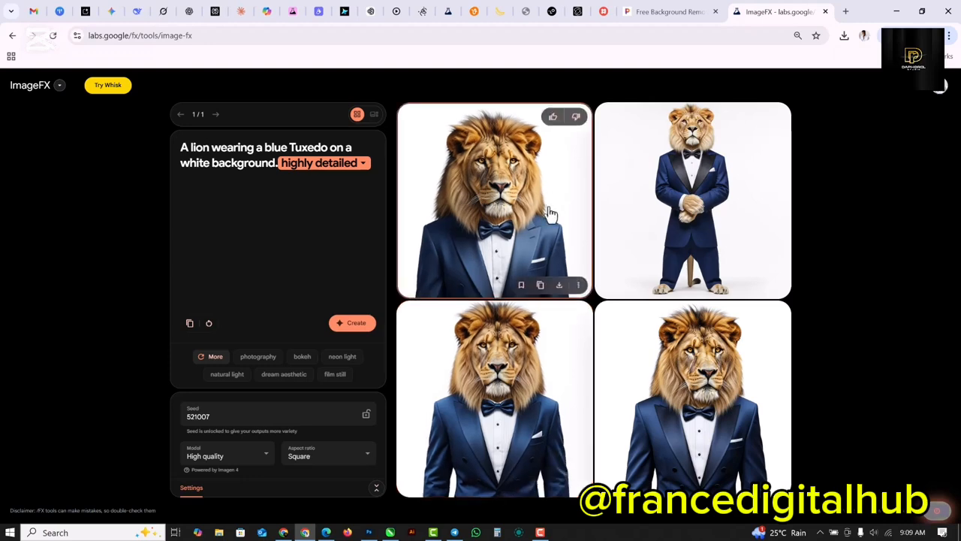
Preview the generated lions at large size and download the third image from the grid.
{"action": "left_click", "coordinate": [373, 116]}
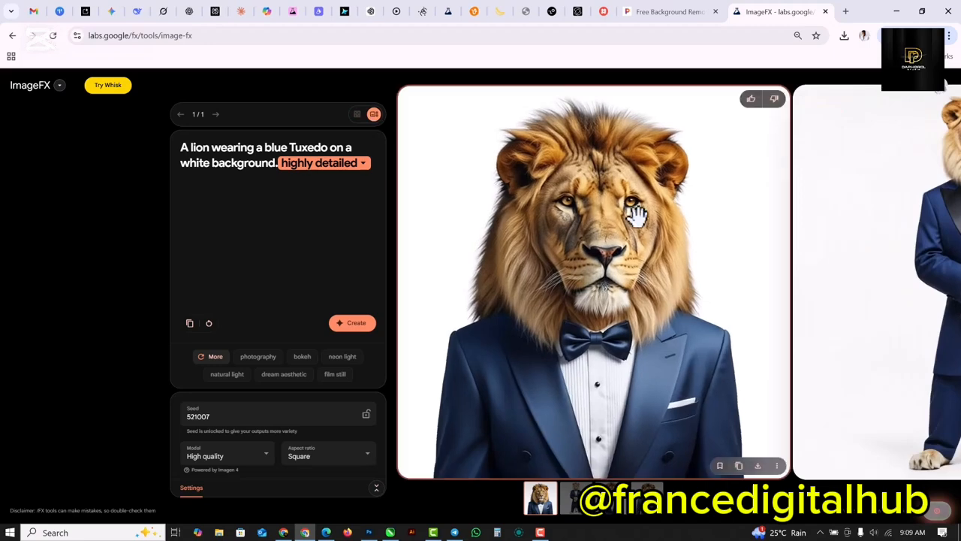
{"action": "left_click_drag", "start_coordinate": [582, 232], "coordinate": [488, 234]}
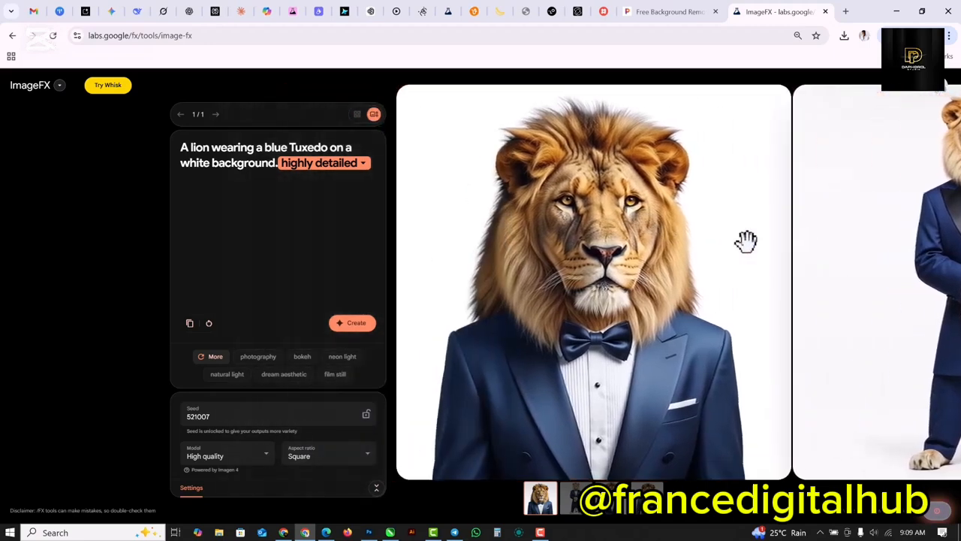
{"action": "left_click_drag", "start_coordinate": [747, 243], "coordinate": [601, 239]}
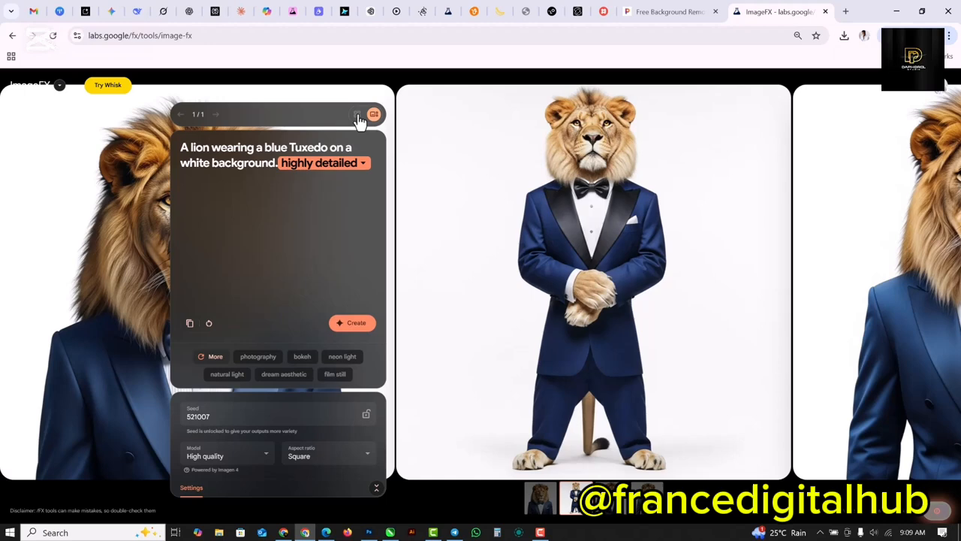
{"action": "left_click", "coordinate": [357, 115]}
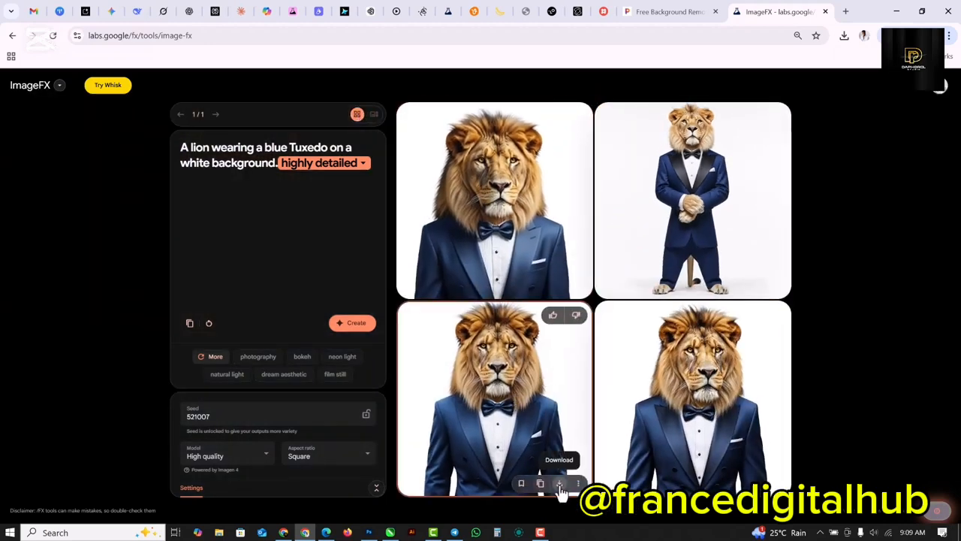
{"action": "left_click", "coordinate": [560, 485]}
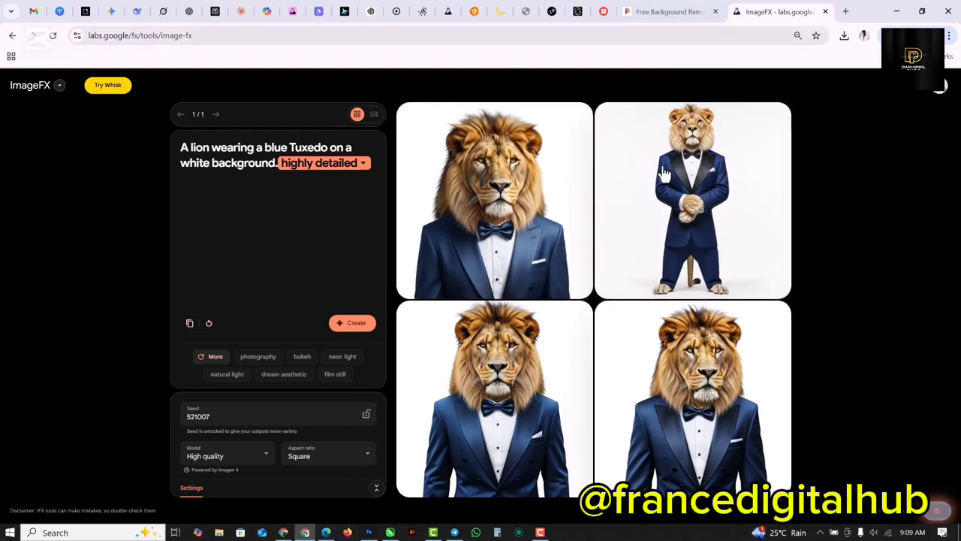
Switch to the Pixelcut background remover page at pixelcut.ai/background-remover.
{"action": "left_click", "coordinate": [673, 12]}
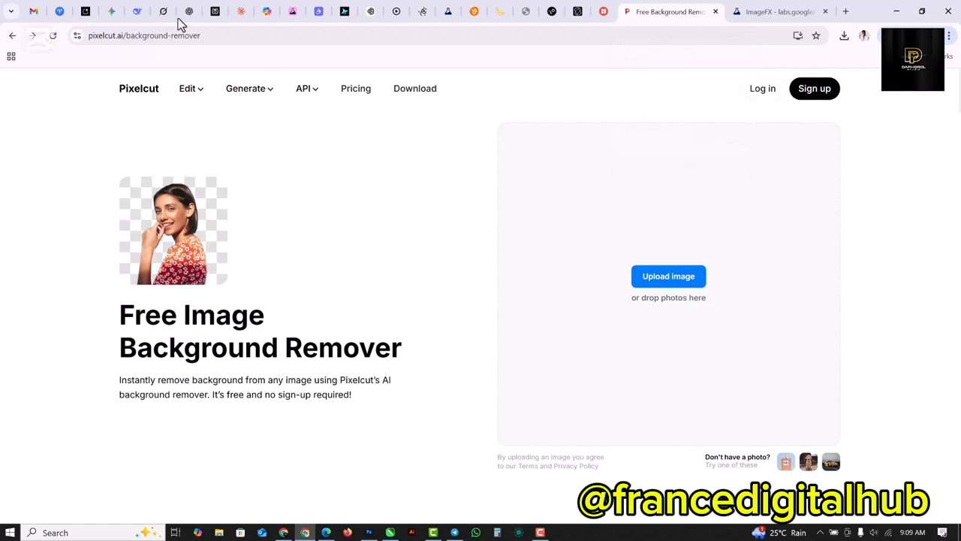
{"action": "left_click", "coordinate": [222, 35]}
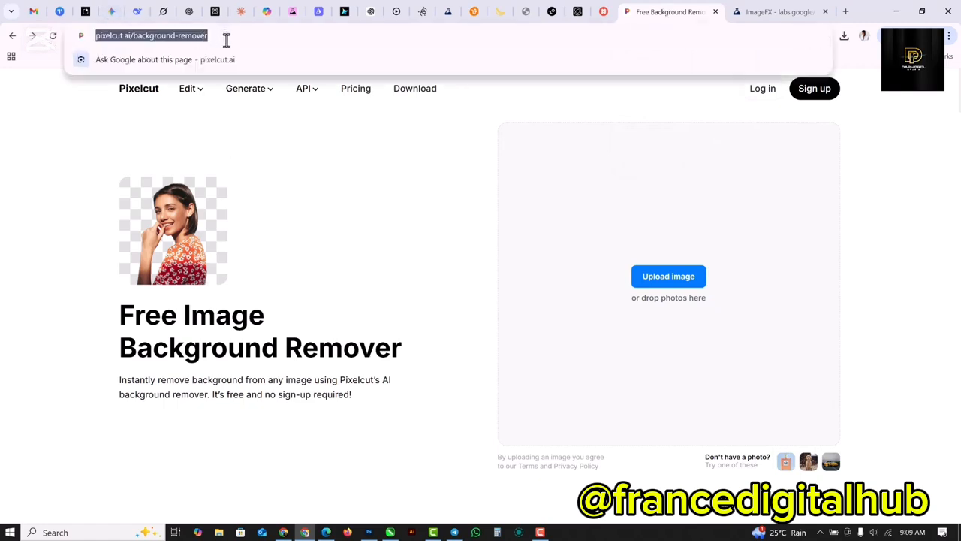
{"action": "left_click", "coordinate": [221, 36]}
{"action": "left_click_drag", "start_coordinate": [272, 38], "coordinate": [60, 38]}
{"action": "left_click", "coordinate": [75, 203]}
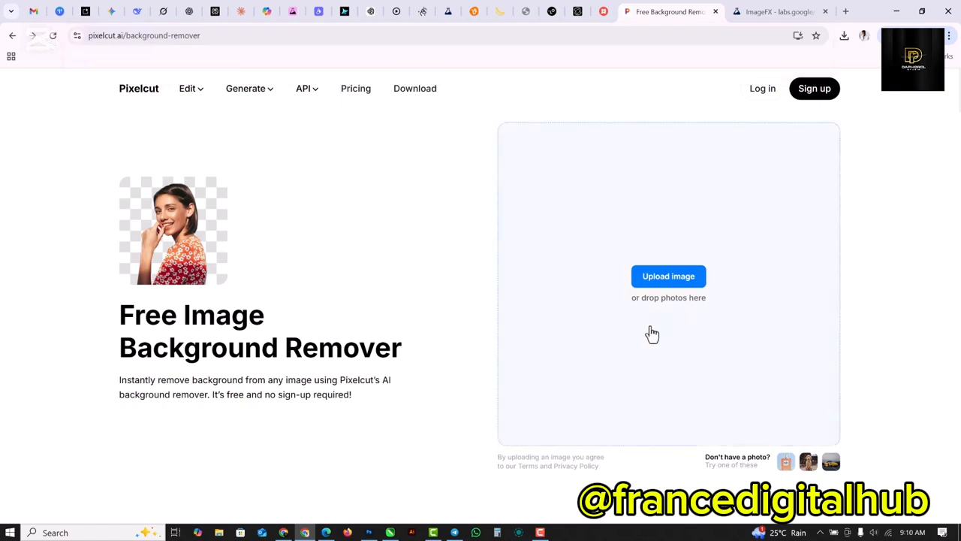
Upload Image_fx from Downloads to remove its background and download the cutout at the free 1024×1024 preview resolution.
{"action": "left_click", "coordinate": [671, 278]}
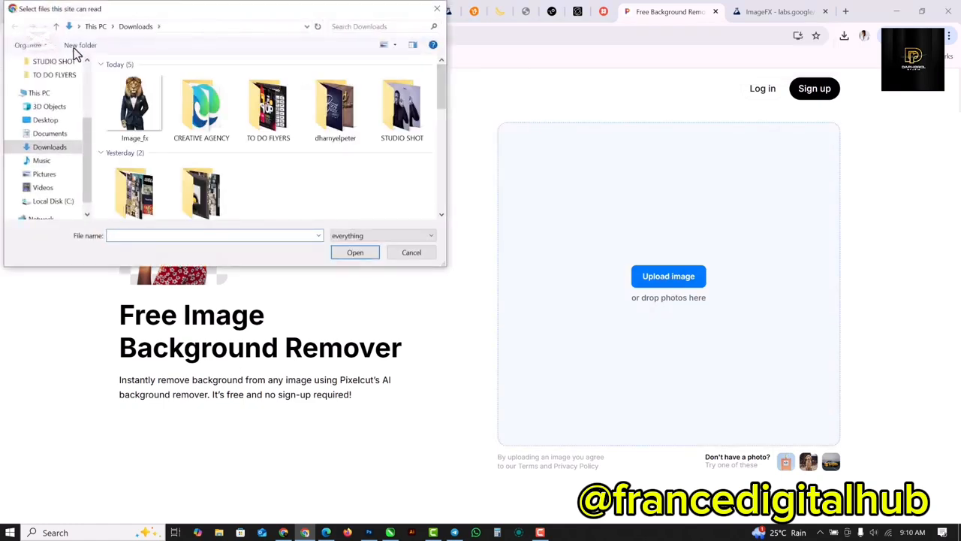
{"action": "left_click", "coordinate": [155, 135]}
{"action": "left_click", "coordinate": [369, 254]}
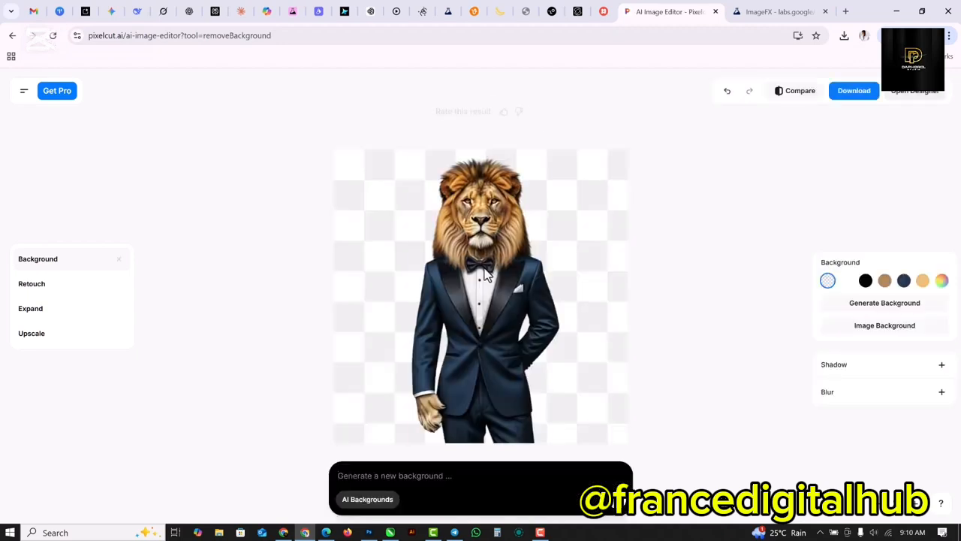
{"action": "left_click", "coordinate": [859, 100]}
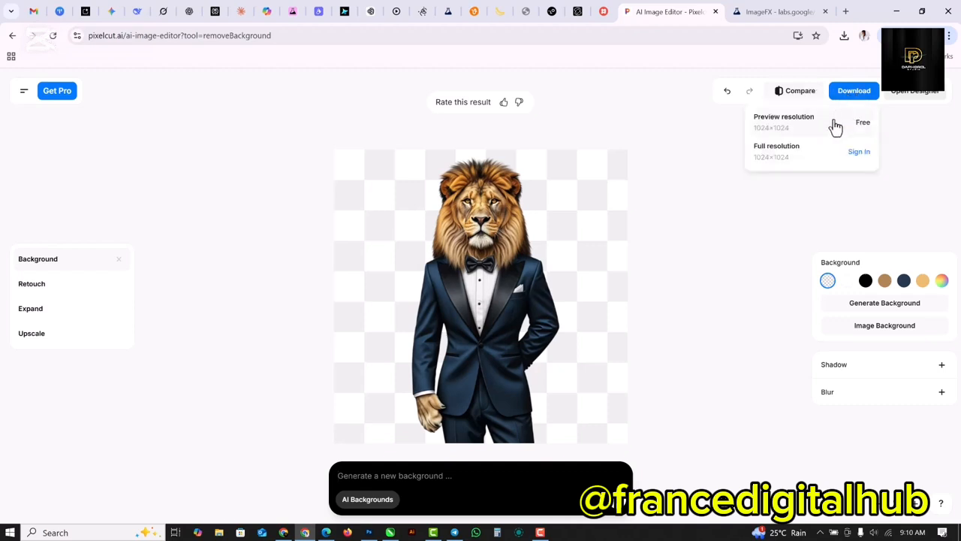
{"action": "left_click", "coordinate": [834, 125]}
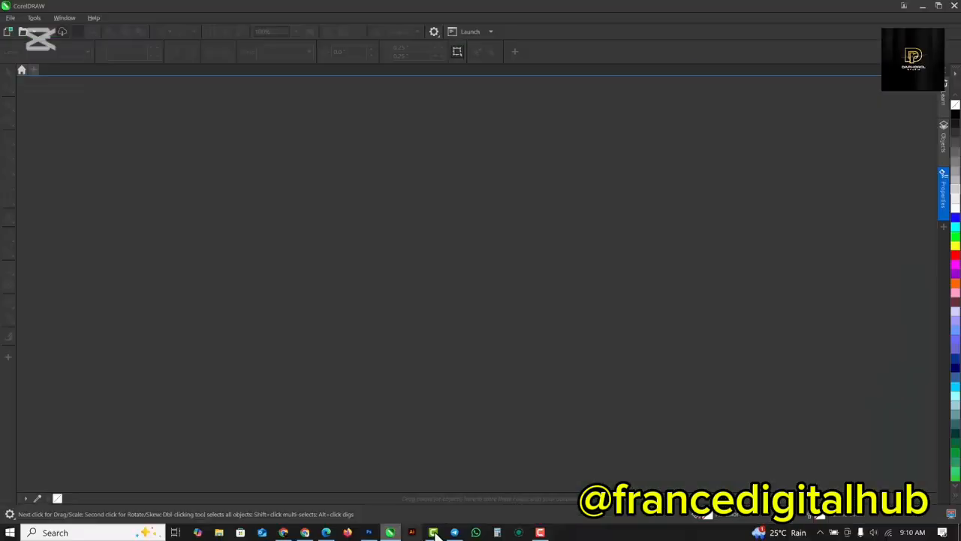
Create a 5 × 5 inch RGB document named SOCIAL MEDIA FLYER at 300 dpi.
{"action": "left_click", "coordinate": [23, 33]}
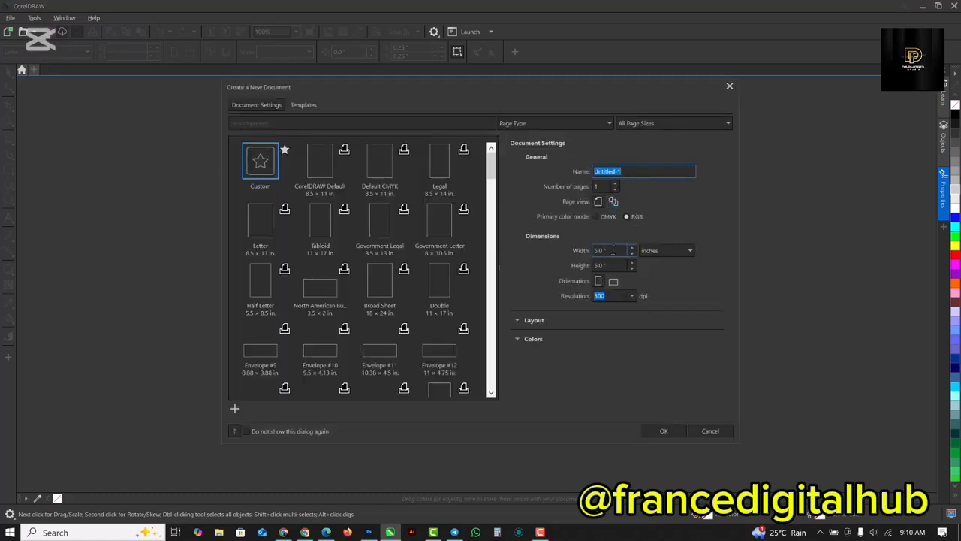
{"action": "left_click", "coordinate": [613, 250]}
{"action": "left_click", "coordinate": [614, 265]}
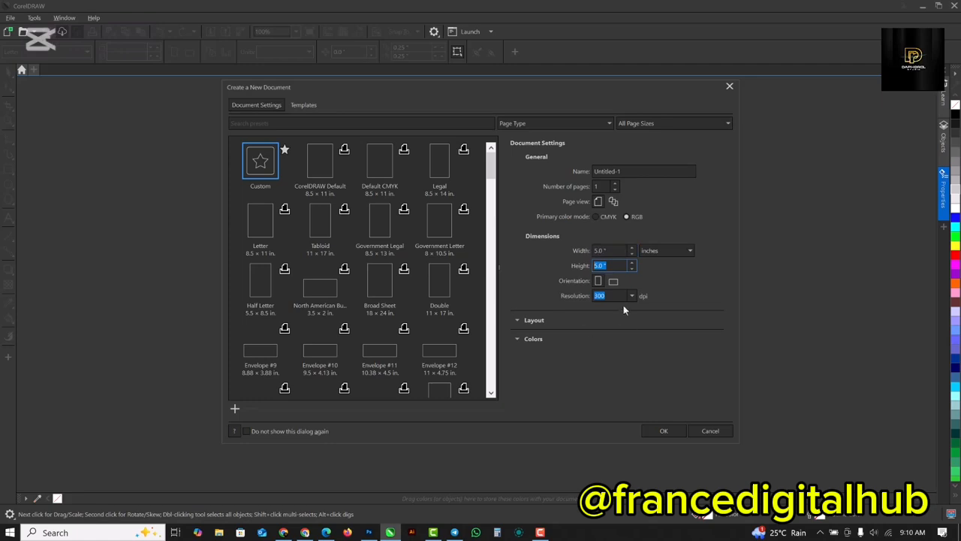
{"action": "left_click", "coordinate": [618, 171]}
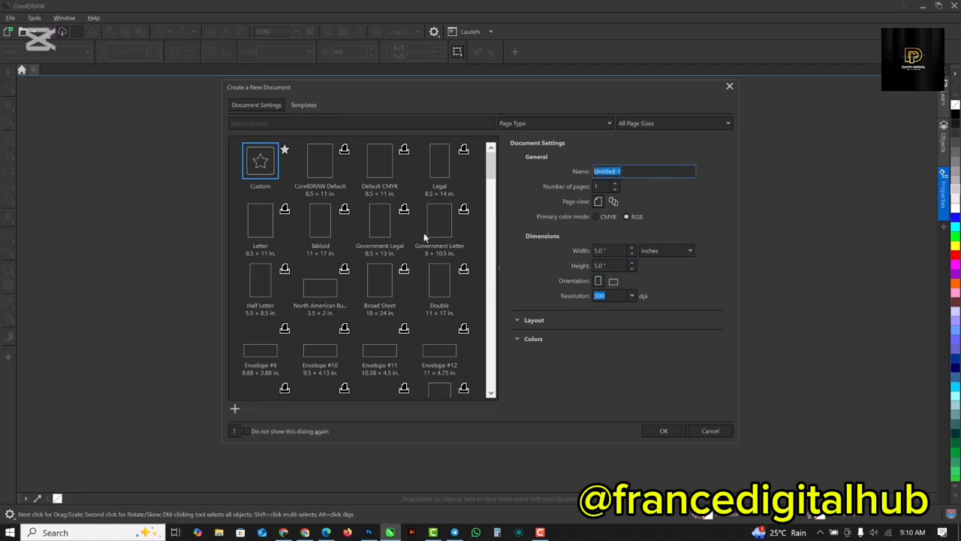
{"action": "type", "text": "SOCIAL MEDIA FLYER"}
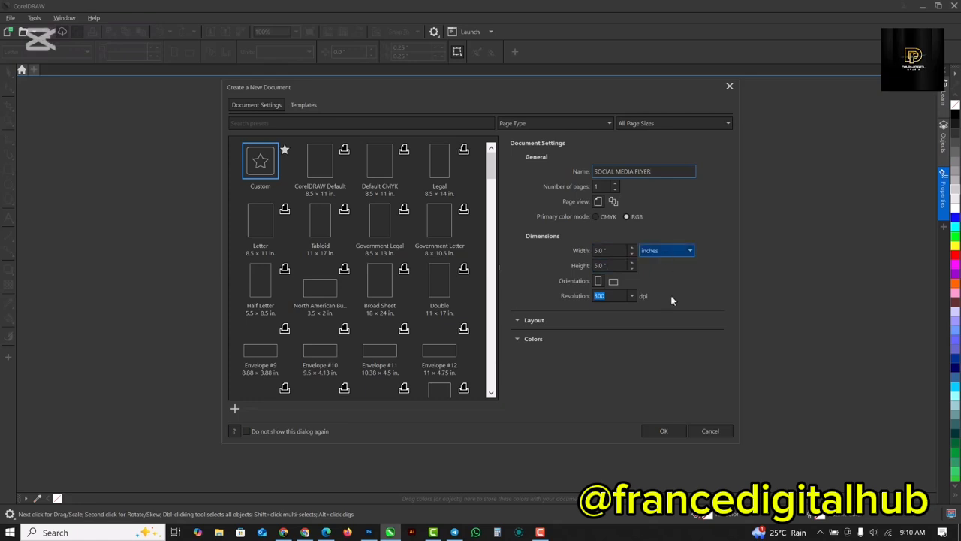
{"action": "left_click", "coordinate": [664, 430]}
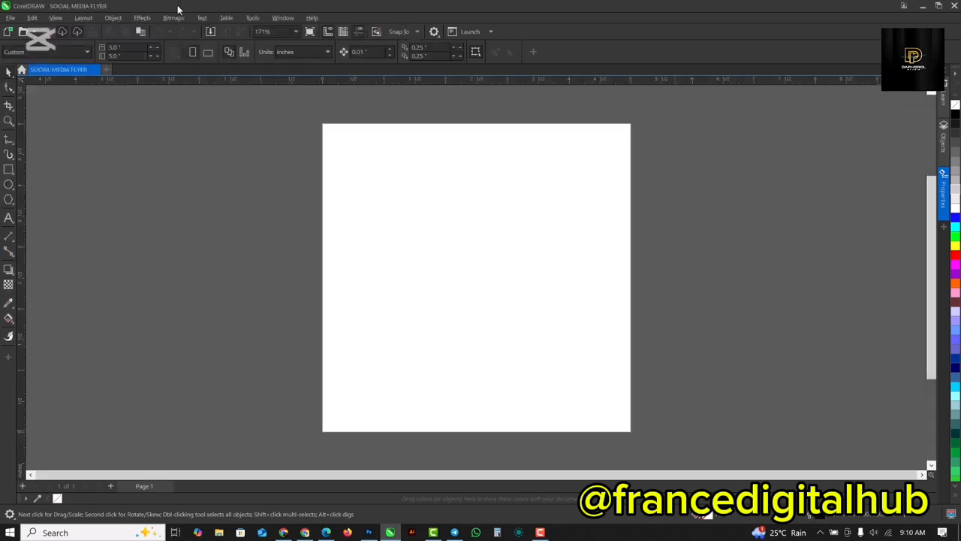
Add a page-sized rectangle filled with medium grey, set its outline to None and select it.
{"action": "double_click", "coordinate": [9, 169]}
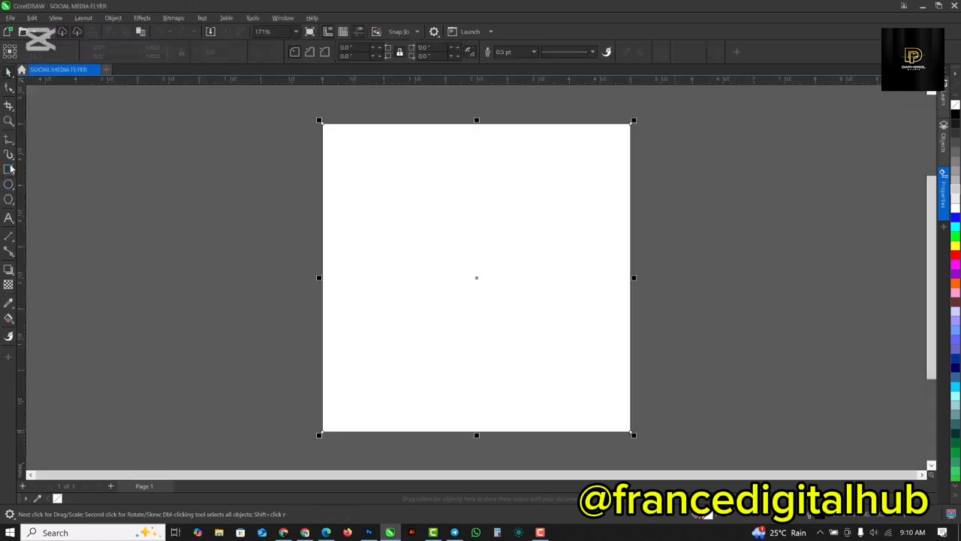
{"action": "left_click", "coordinate": [954, 168]}
{"action": "left_click", "coordinate": [534, 53]}
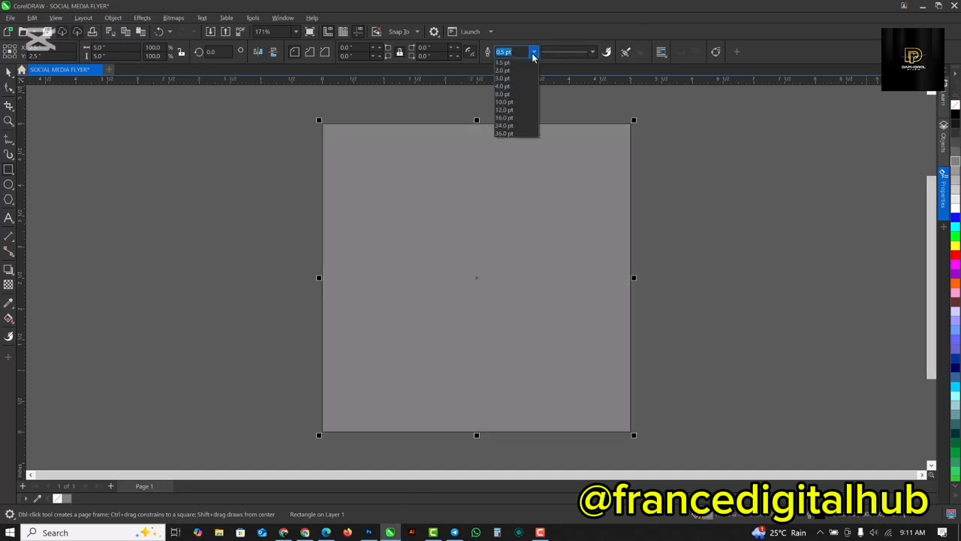
{"action": "left_click", "coordinate": [514, 64]}
{"action": "key", "text": "space"}
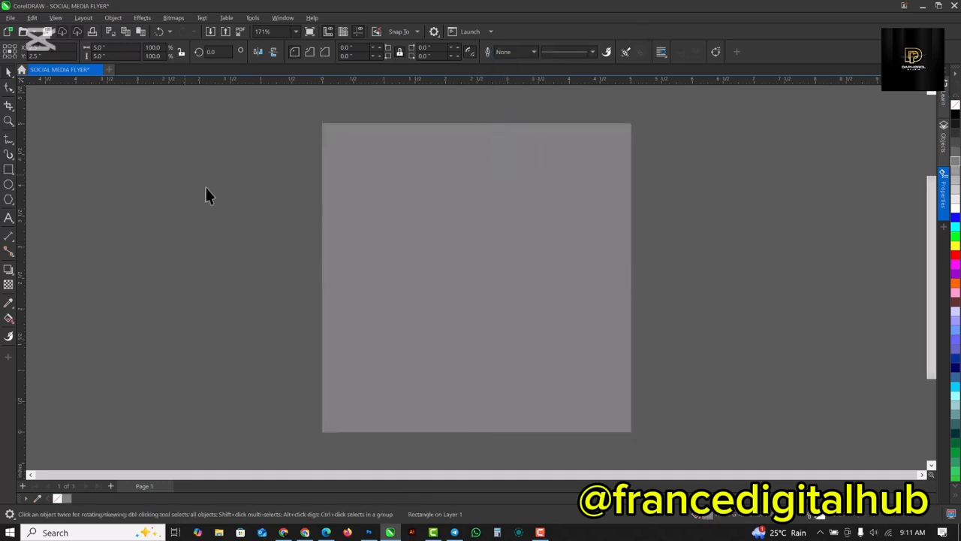
{"action": "left_click", "coordinate": [524, 233]}
{"action": "left_click", "coordinate": [396, 184]}
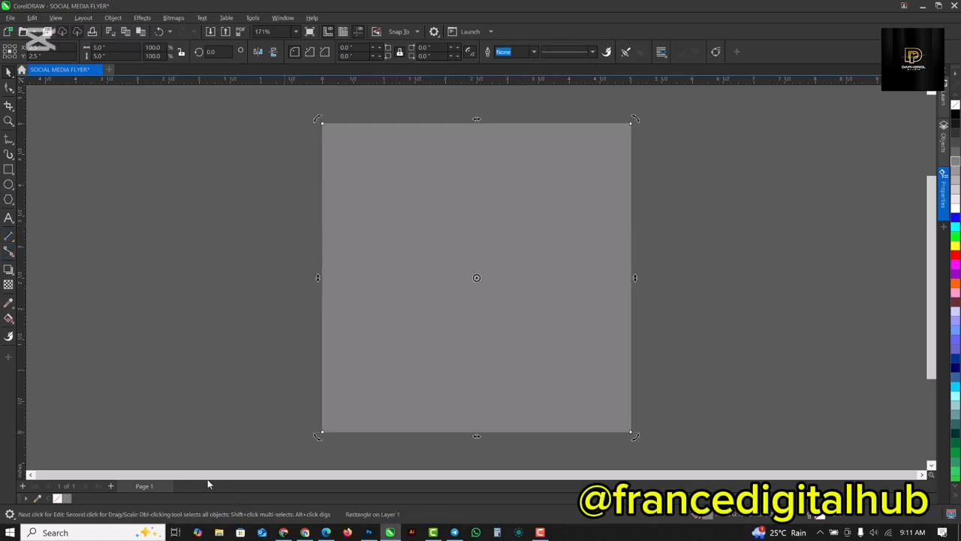
Bring the TEXT file from the CREATIVE AGENCY folder in Downloads onto the page's upper half.
{"action": "left_click", "coordinate": [218, 533]}
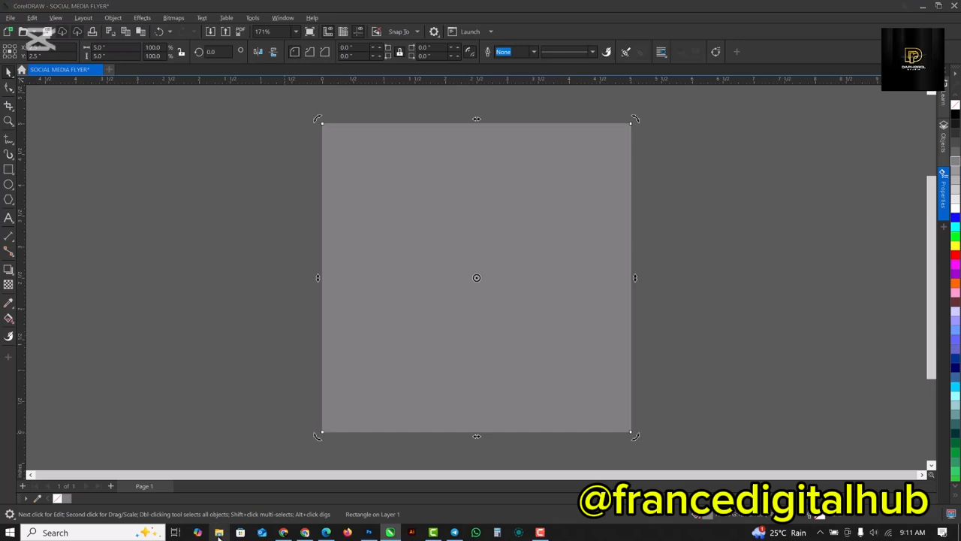
{"action": "left_click", "coordinate": [664, 194]}
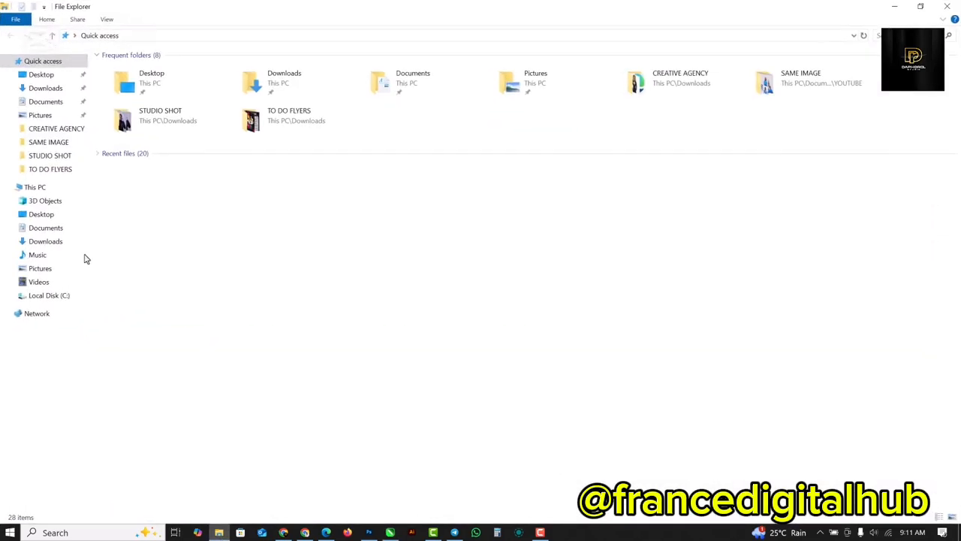
{"action": "left_click", "coordinate": [57, 242]}
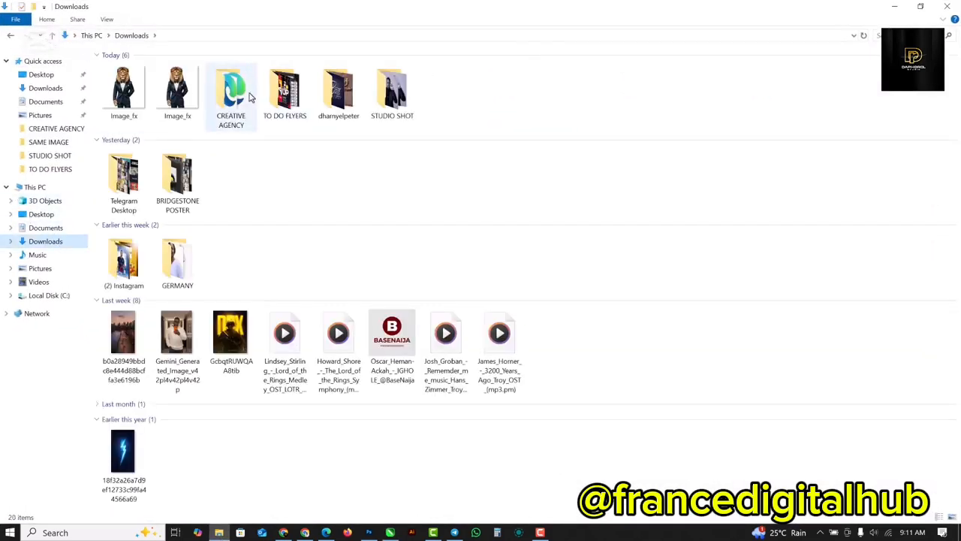
{"action": "double_click", "coordinate": [238, 95]}
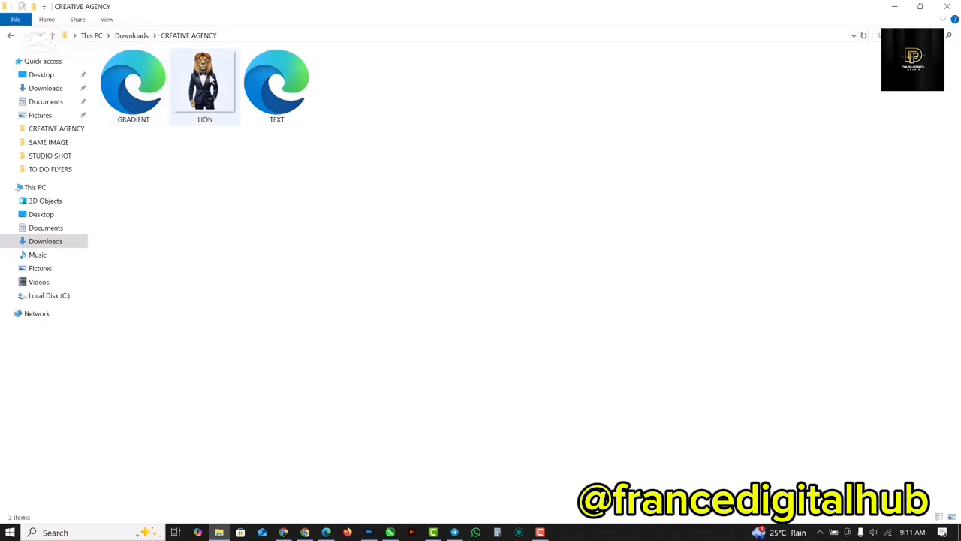
{"action": "left_click", "coordinate": [173, 122]}
{"action": "left_click", "coordinate": [293, 94]}
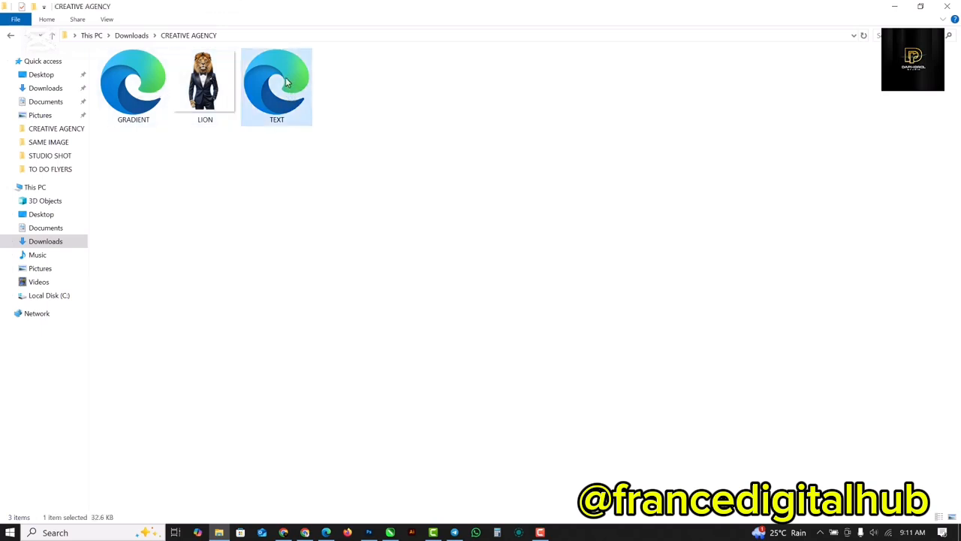
{"action": "left_click_drag", "start_coordinate": [290, 84], "coordinate": [424, 225]}
{"action": "left_click", "coordinate": [697, 206]}
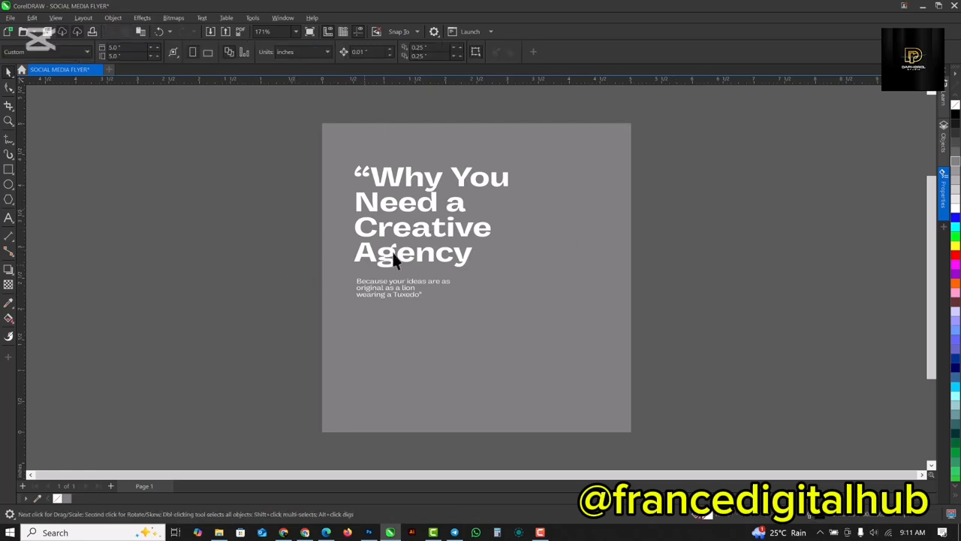
Draw a white wavy Artistic Media stroke in Expression mode, 0.17" wide and about 7.4 × 3.1 inches overall, across the page.
{"action": "left_click", "coordinate": [410, 176]}
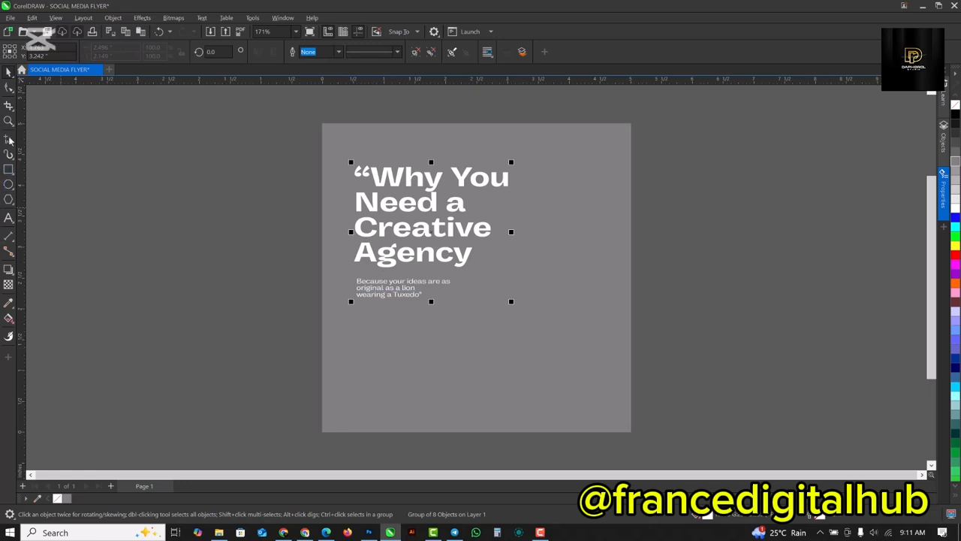
{"action": "left_click", "coordinate": [9, 156]}
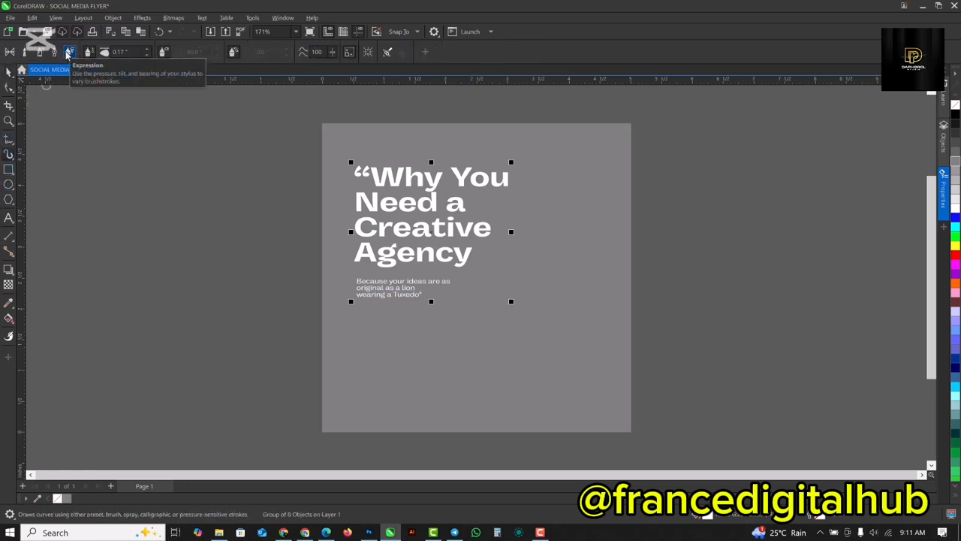
{"action": "left_click", "coordinate": [67, 57]}
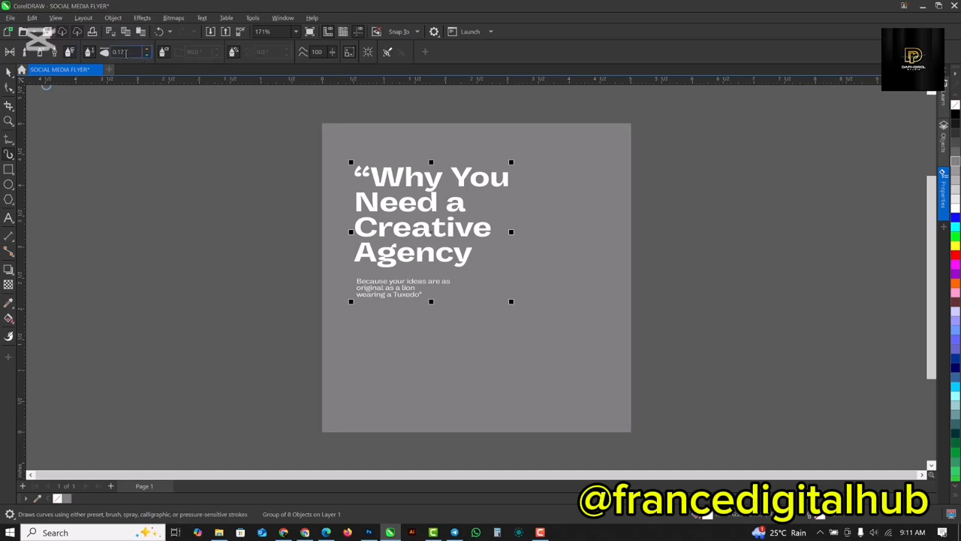
{"action": "left_click", "coordinate": [129, 52]}
{"action": "mouse_move", "coordinate": [308, 339]}
{"action": "left_mouse_down"}
{"action": "mouse_move", "coordinate": [326, 326]}
{"action": "mouse_move", "coordinate": [373, 322]}
{"action": "mouse_move", "coordinate": [459, 345]}
{"action": "mouse_move", "coordinate": [535, 333]}
{"action": "mouse_move", "coordinate": [694, 184]}
{"action": "mouse_move", "coordinate": [754, 170]}
{"action": "left_mouse_up"}
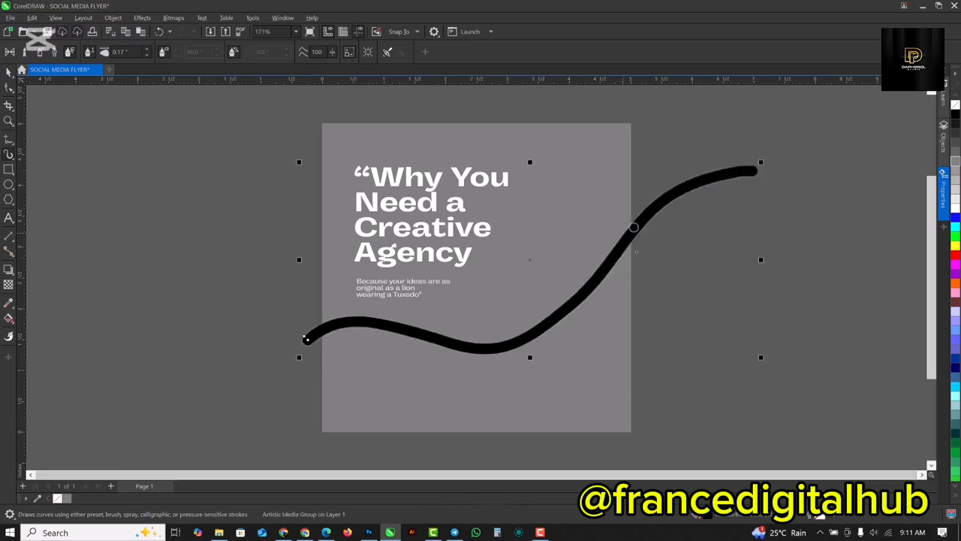
{"action": "left_click", "coordinate": [957, 213]}
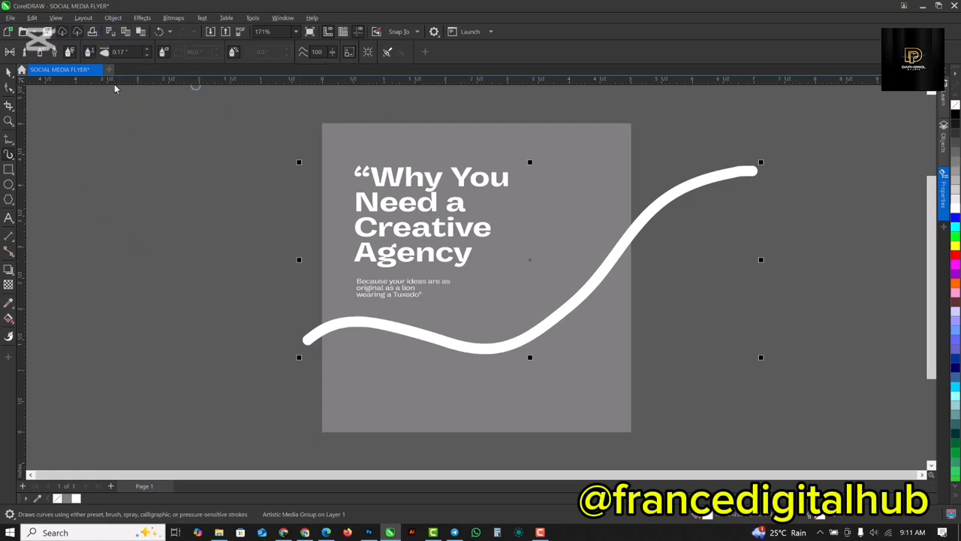
Break the artistic media group apart and move its unstroked control path away from the white wave.
{"action": "left_click", "coordinate": [113, 18]}
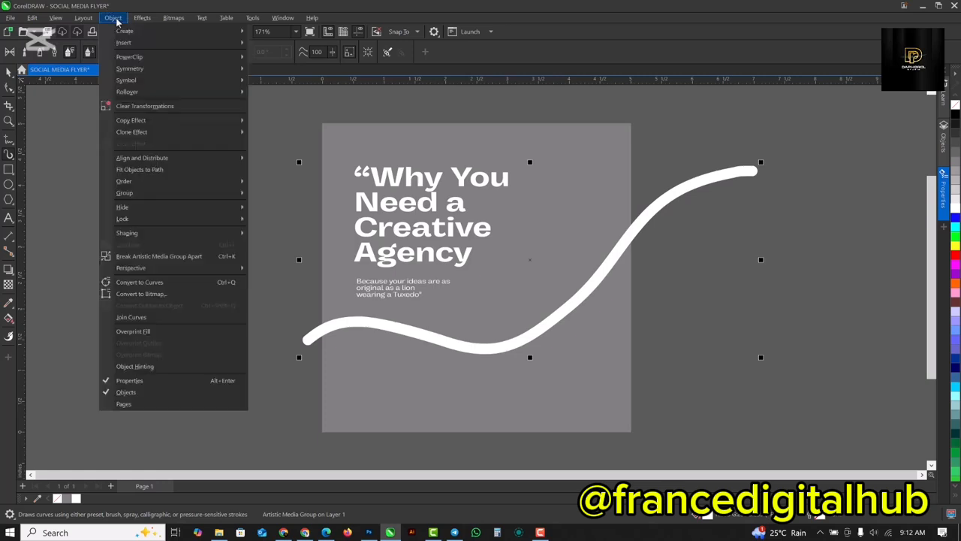
{"action": "left_click", "coordinate": [173, 257]}
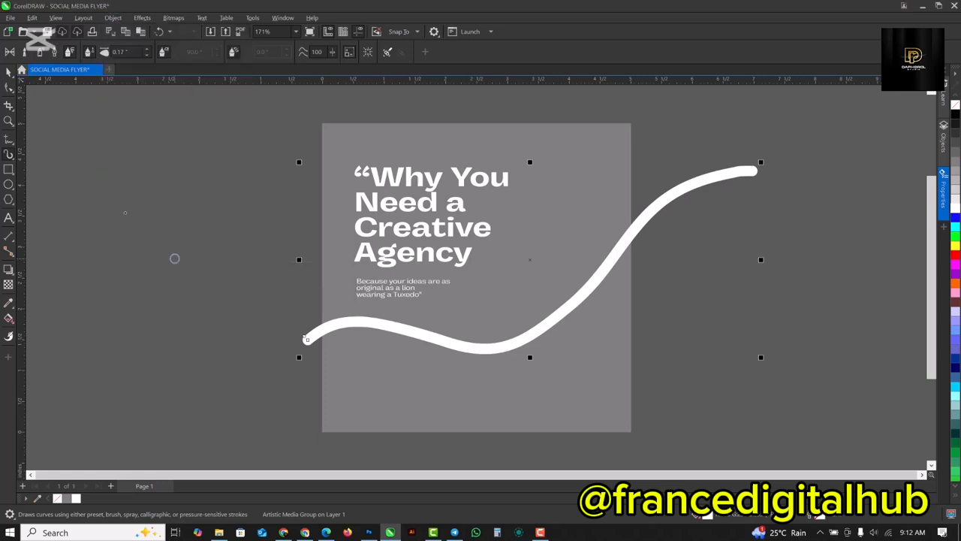
{"action": "left_click", "coordinate": [7, 73]}
{"action": "left_click_drag", "start_coordinate": [407, 329], "coordinate": [221, 259]}
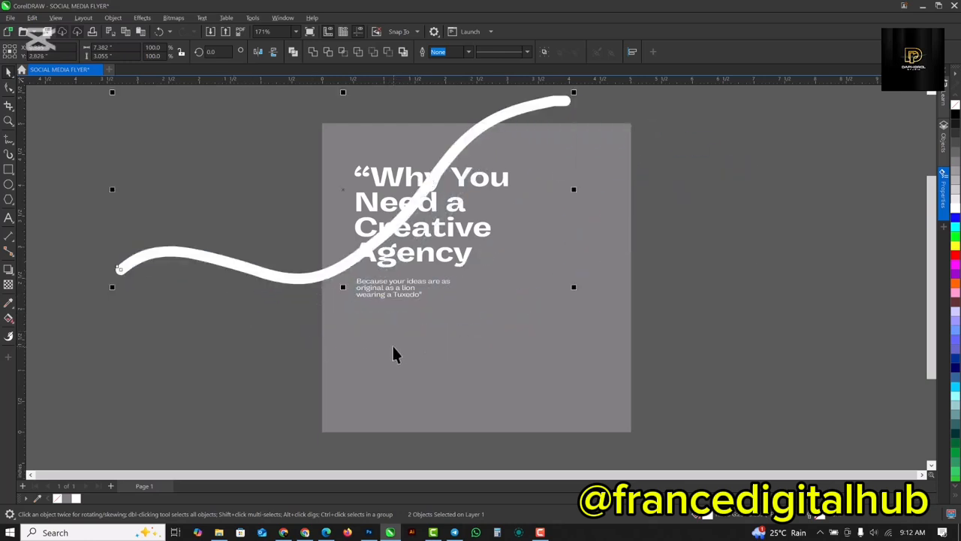
{"action": "key", "text": "ctrl+z"}
{"action": "left_click", "coordinate": [133, 195]}
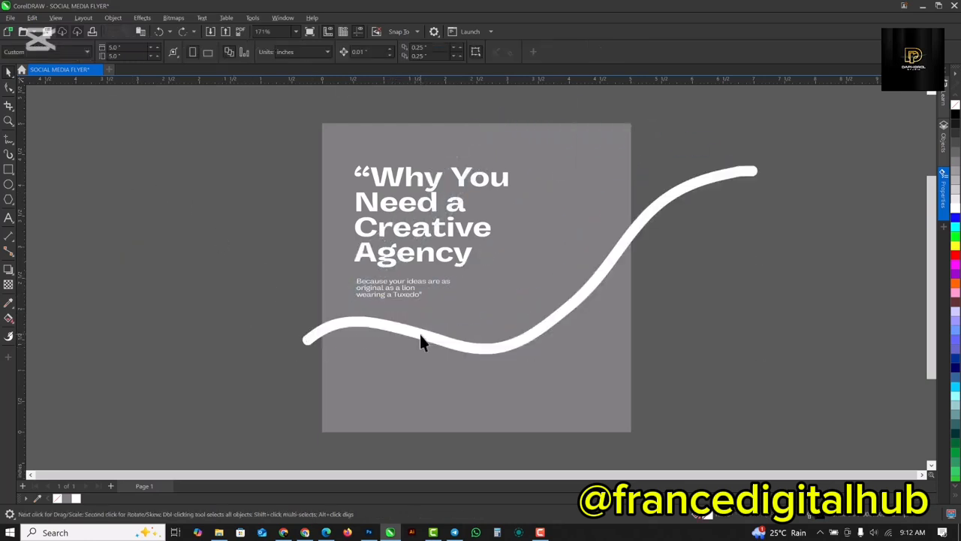
{"action": "left_click", "coordinate": [420, 334]}
{"action": "left_click_drag", "start_coordinate": [420, 334], "coordinate": [193, 260]}
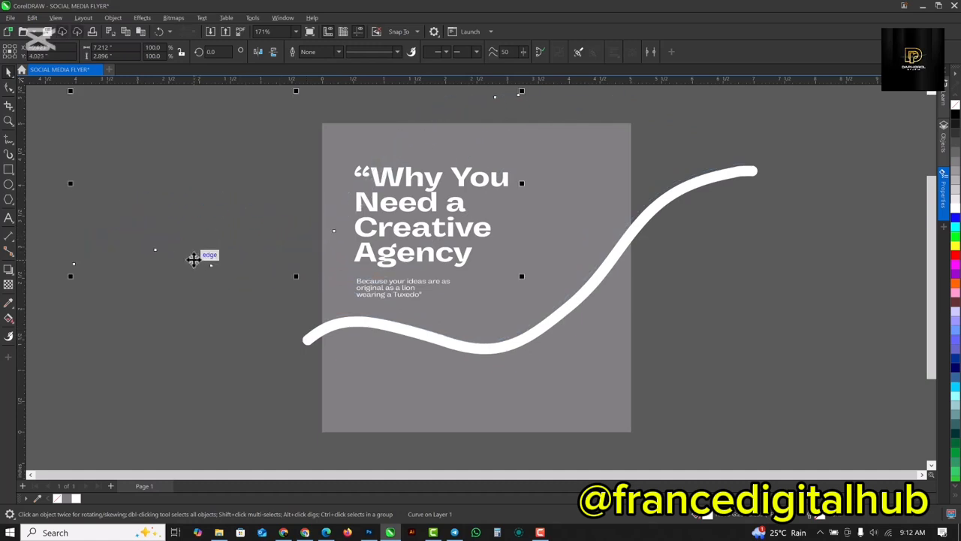
Move the white wave shape off the page to its right side.
{"action": "left_click", "coordinate": [378, 329]}
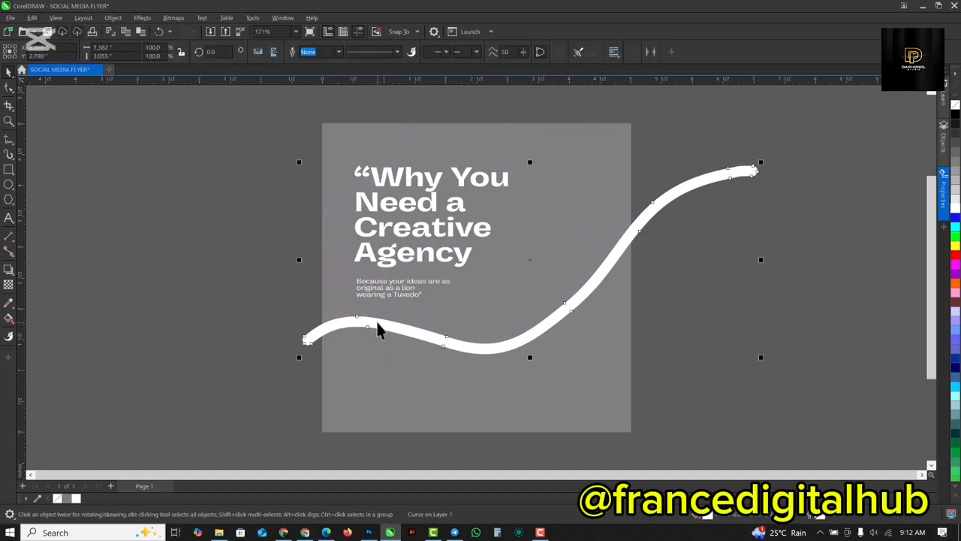
{"action": "scroll", "coordinate": [356, 286], "scroll_direction": "down", "scroll_amount": 1}
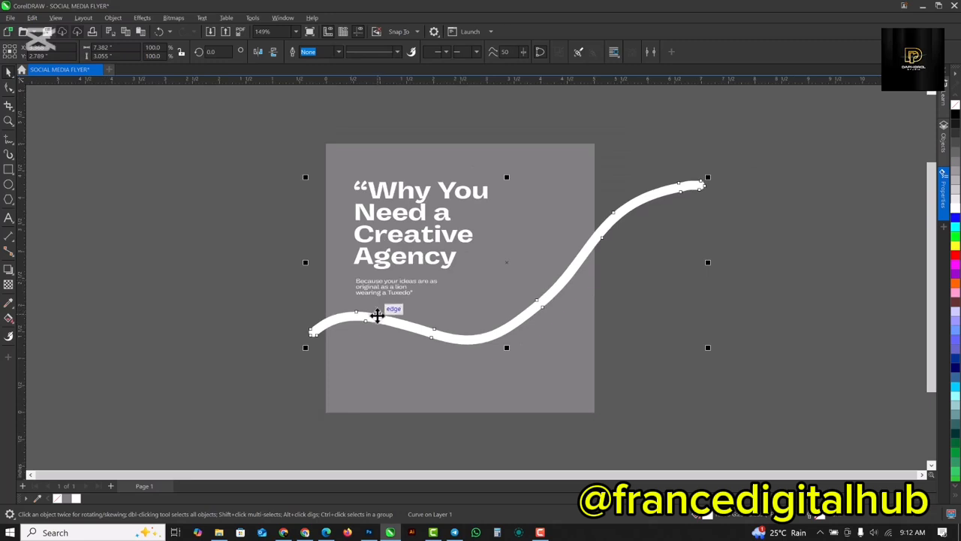
{"action": "left_click_drag", "start_coordinate": [372, 319], "coordinate": [678, 274]}
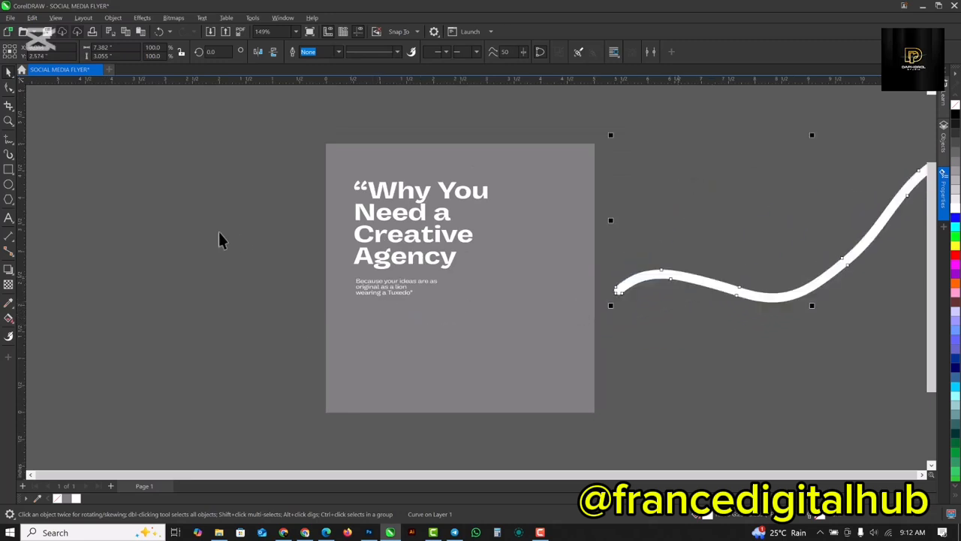
{"action": "scroll", "coordinate": [219, 240], "scroll_direction": "down", "scroll_amount": 1}
{"action": "scroll", "coordinate": [345, 247], "scroll_direction": "up", "scroll_amount": 1}
Bring the GRADIENT file from the CREATIVE AGENCY folder into the document beside the page.
{"action": "left_click", "coordinate": [499, 212]}
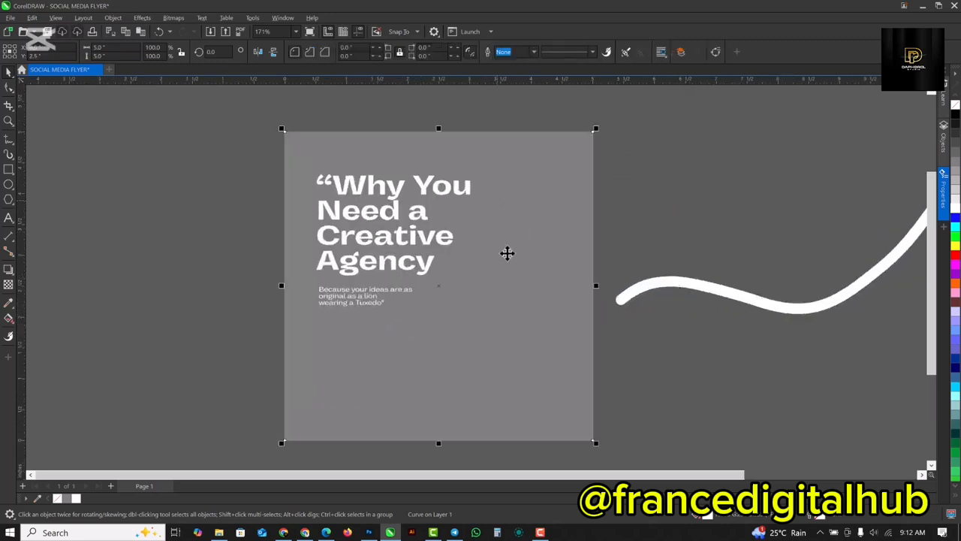
{"action": "left_click", "coordinate": [218, 533]}
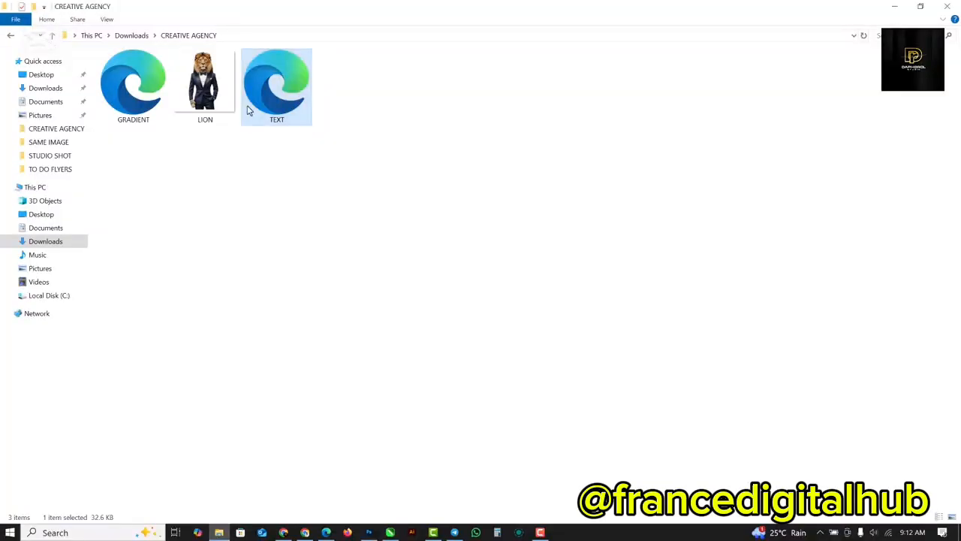
{"action": "left_click_drag", "start_coordinate": [154, 110], "coordinate": [214, 204]}
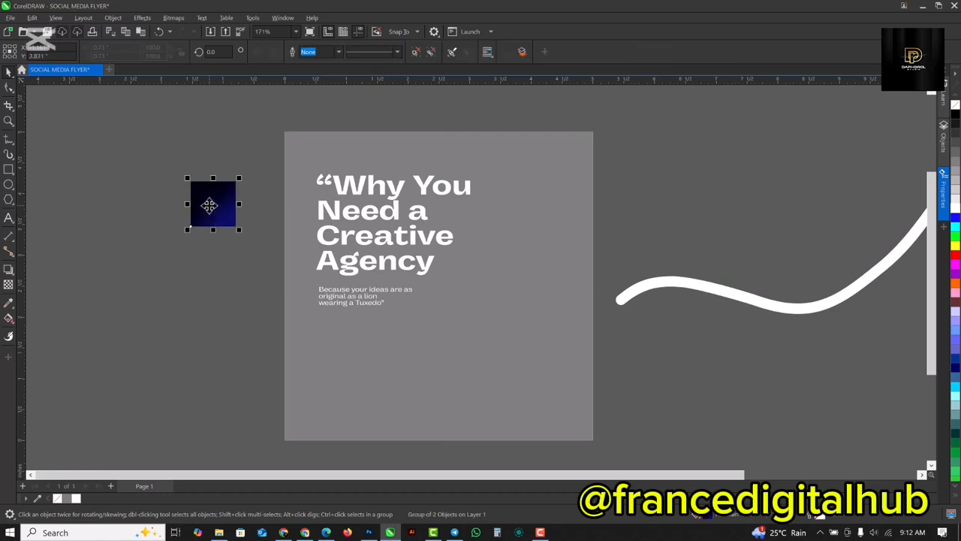
Copy the gradient swatch's dark blue fill onto the grey background rectangle and delete the swatch.
{"action": "left_click_drag", "start_coordinate": [209, 204], "coordinate": [562, 167]}
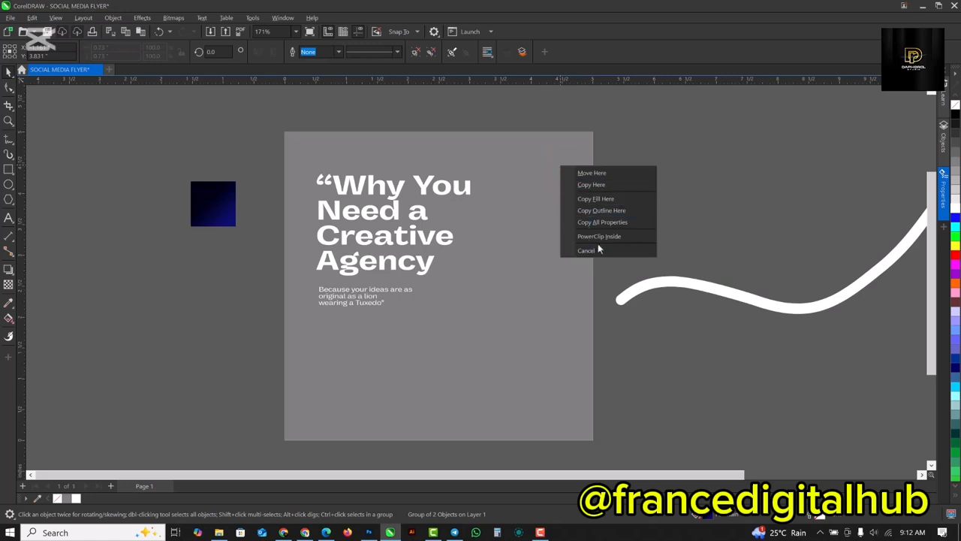
{"action": "left_click", "coordinate": [597, 199]}
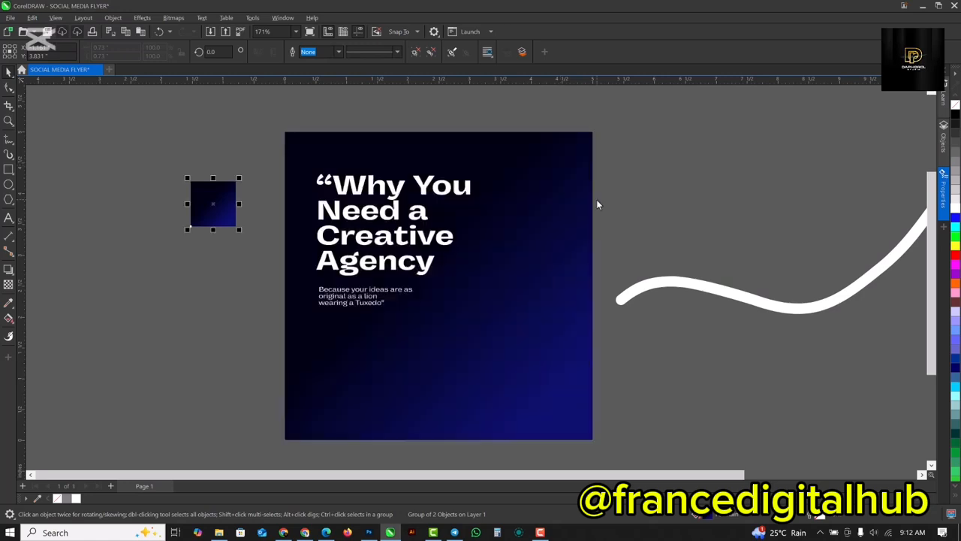
{"action": "left_click_drag", "start_coordinate": [229, 197], "coordinate": [217, 165]}
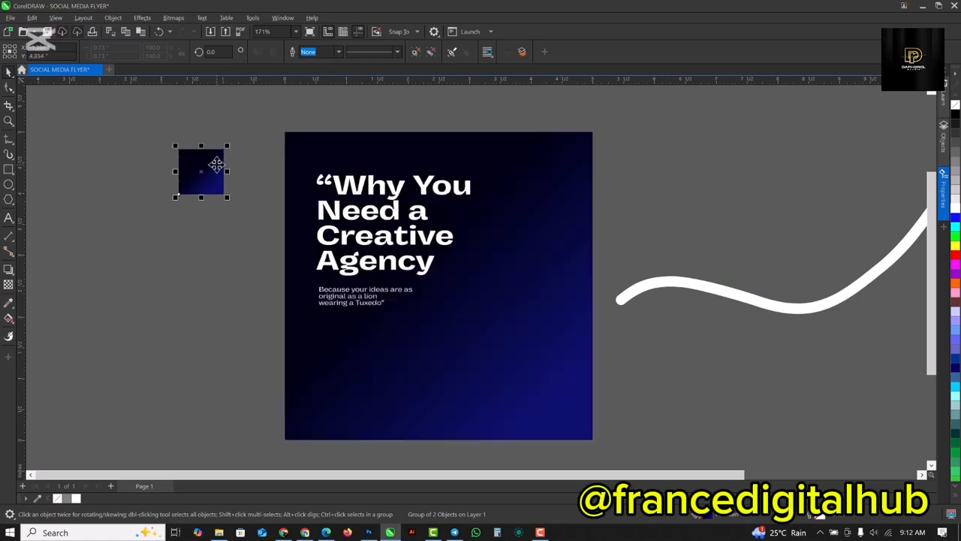
{"action": "key", "text": "Delete"}
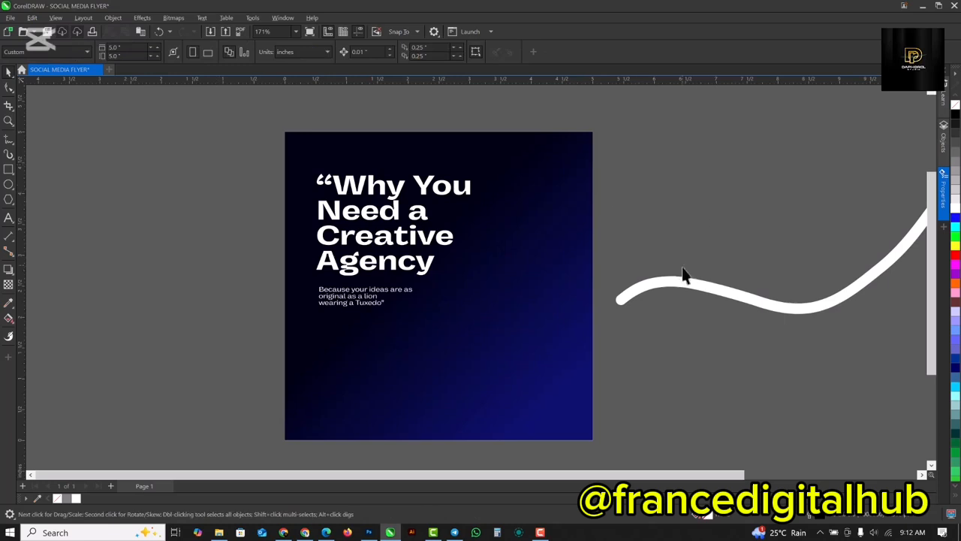
Move the white wave back across the page below the text and fill it with light blue.
{"action": "left_click", "coordinate": [689, 285]}
{"action": "left_click_drag", "start_coordinate": [691, 284], "coordinate": [328, 331]}
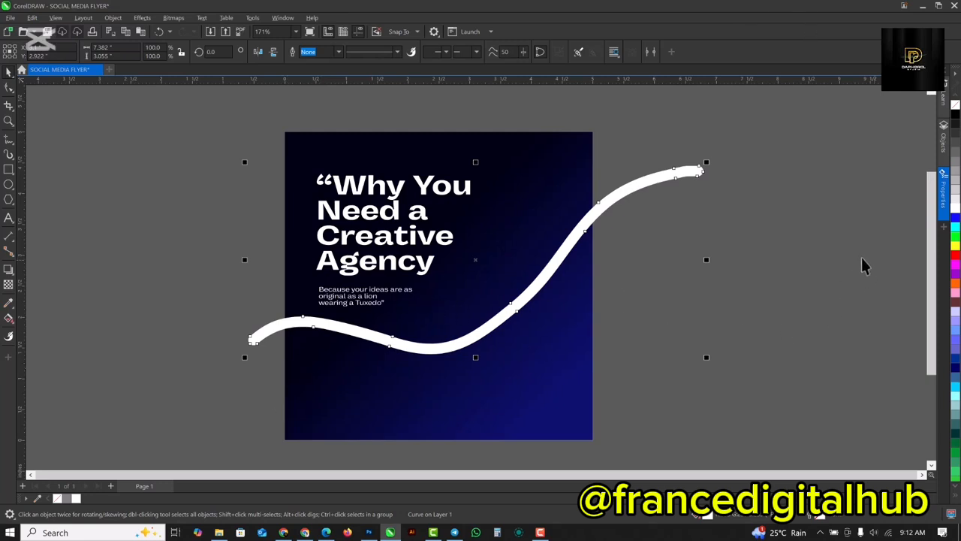
{"action": "left_click", "coordinate": [957, 229]}
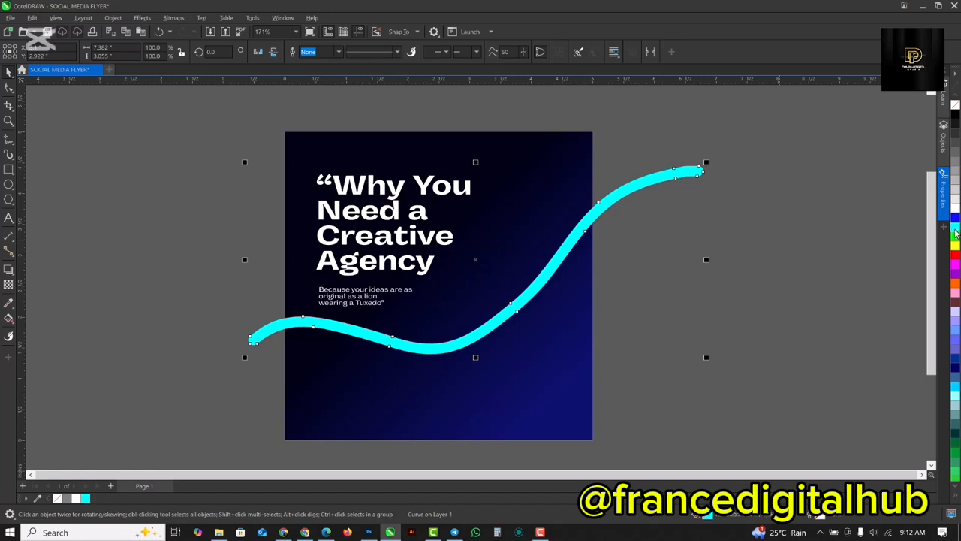
{"action": "left_click", "coordinate": [957, 389]}
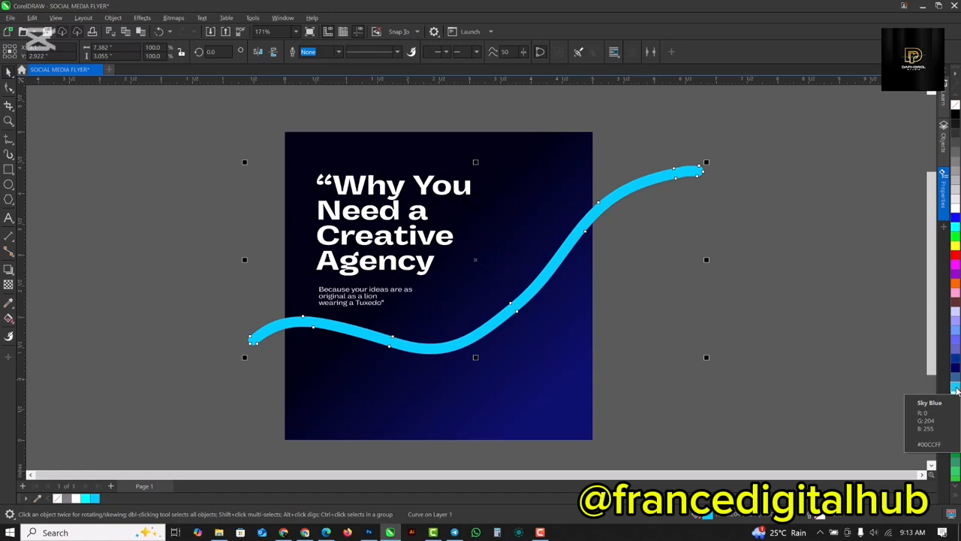
Apply a linear fountain fill to the wave, running from light blue at its left end to white.
{"action": "left_click", "coordinate": [262, 331]}
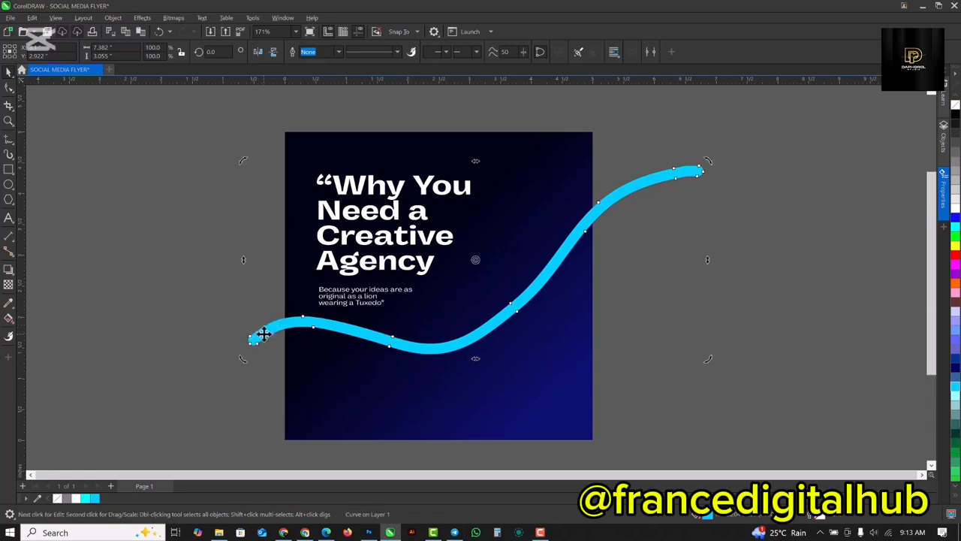
{"action": "key", "text": "g"}
{"action": "left_click_drag", "start_coordinate": [250, 340], "coordinate": [576, 265]}
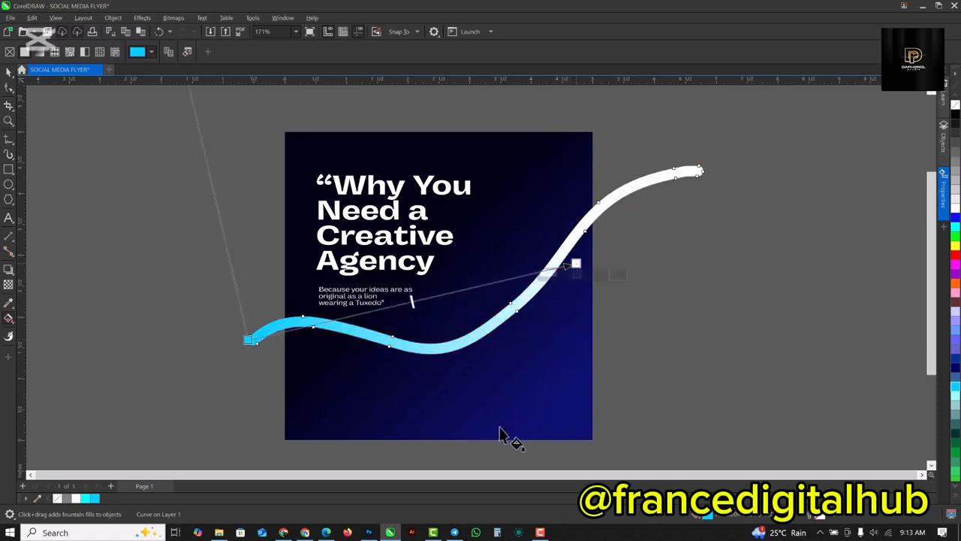
{"action": "key", "text": "space"}
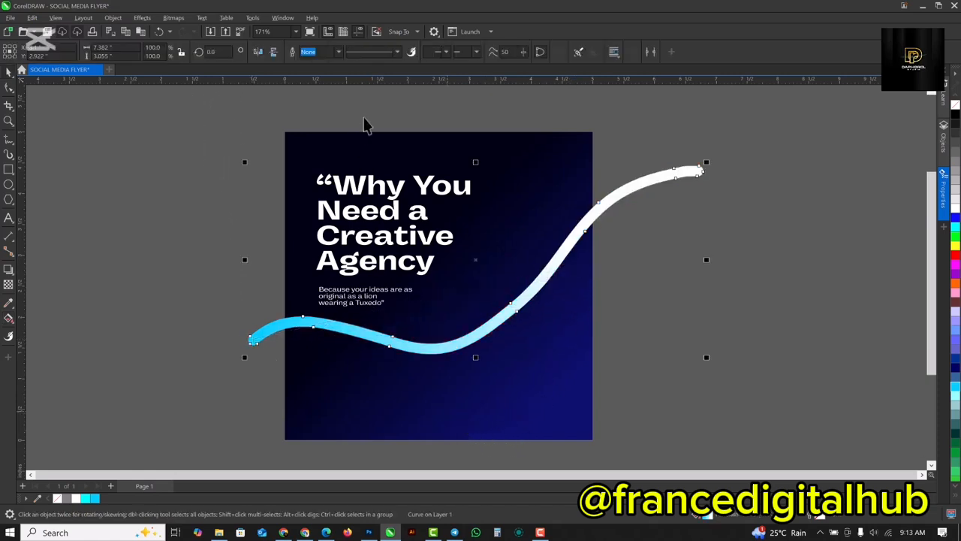
Move the blue-to-white gradient wave off the page to its right side.
{"action": "left_click", "coordinate": [671, 223]}
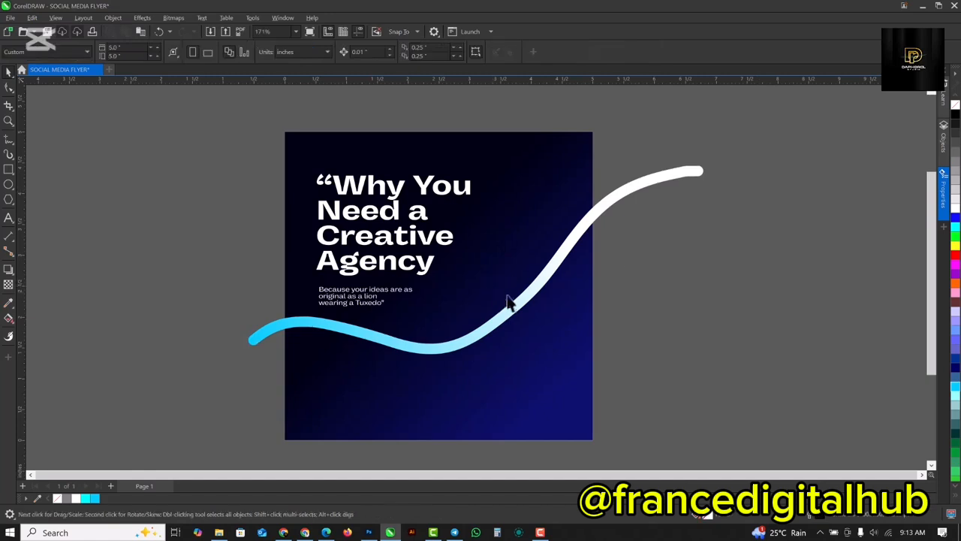
{"action": "left_click", "coordinate": [532, 303]}
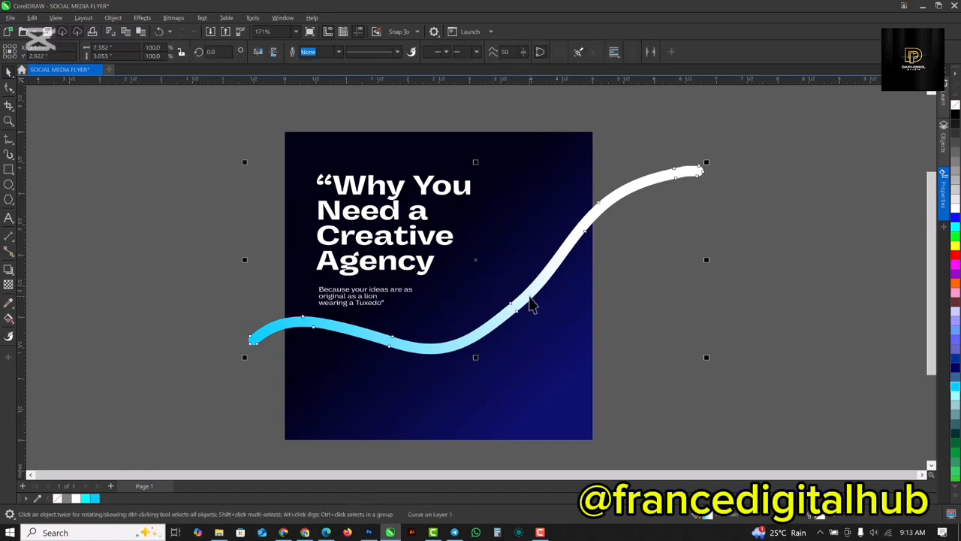
{"action": "left_click_drag", "start_coordinate": [528, 295], "coordinate": [864, 217]}
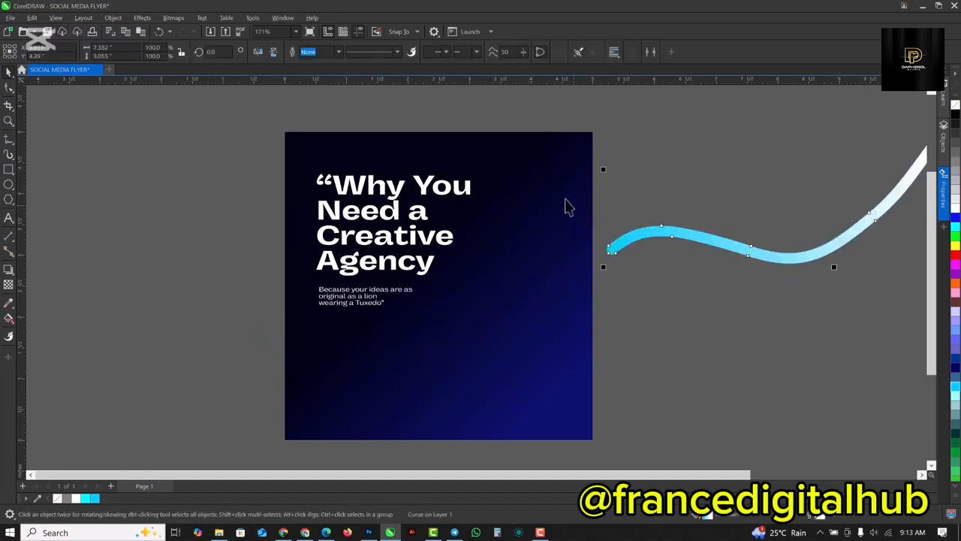
PowerClip the blue-to-white wave inside the dark blue background rectangle.
{"action": "right_click", "coordinate": [777, 258]}
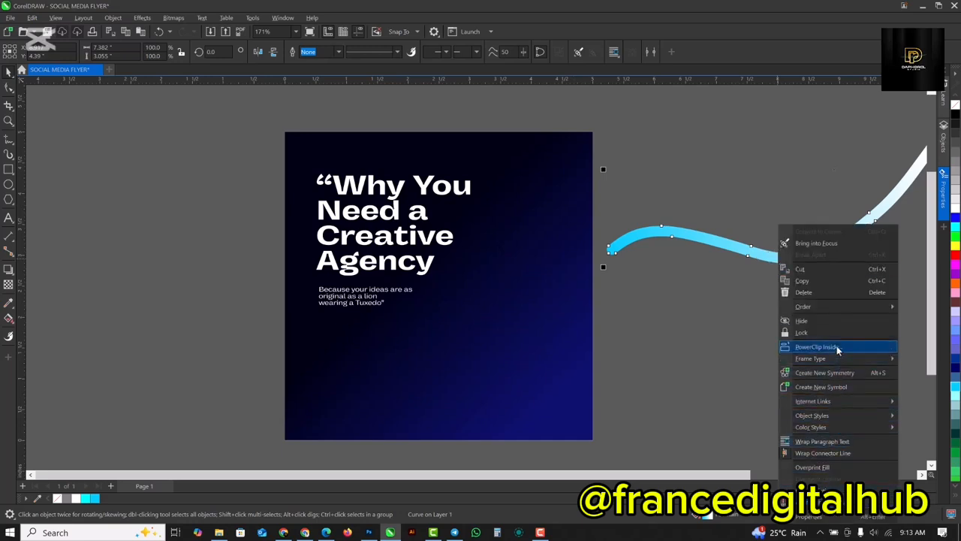
{"action": "left_click", "coordinate": [511, 375]}
{"action": "left_click", "coordinate": [481, 362]}
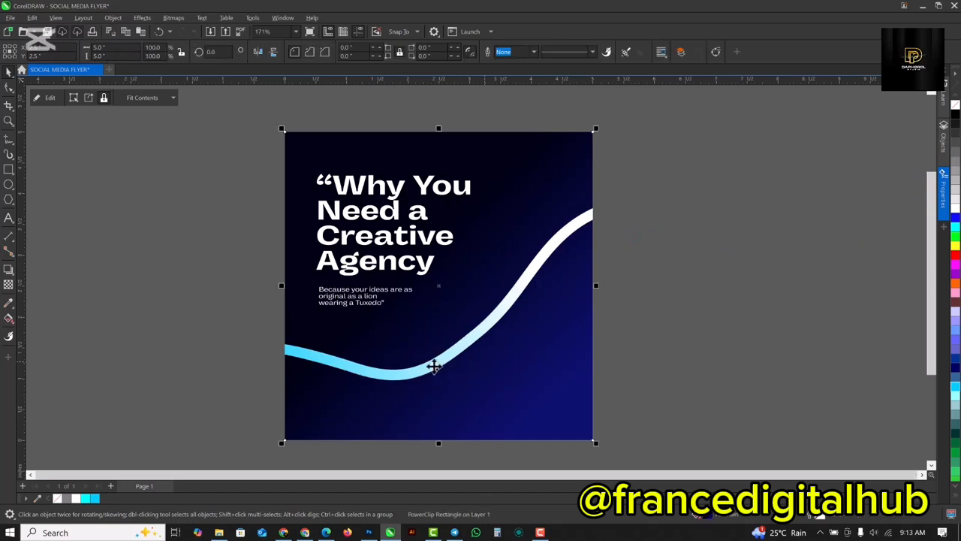
Edit the background's PowerClip contents and move the wave up and to the right, just below the small text.
{"action": "left_click", "coordinate": [50, 97]}
{"action": "left_click", "coordinate": [408, 369]}
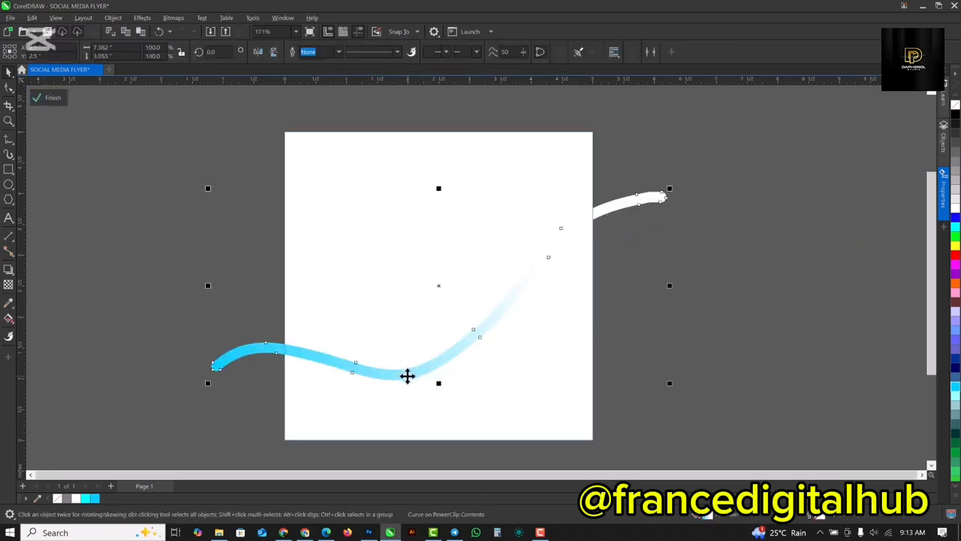
{"action": "left_click_drag", "start_coordinate": [408, 370], "coordinate": [449, 347]}
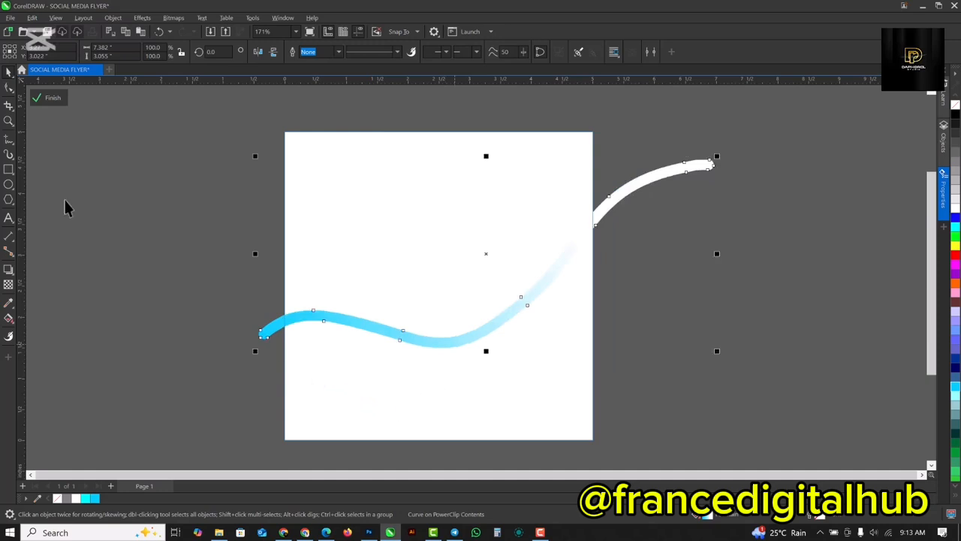
{"action": "left_click", "coordinate": [46, 98]}
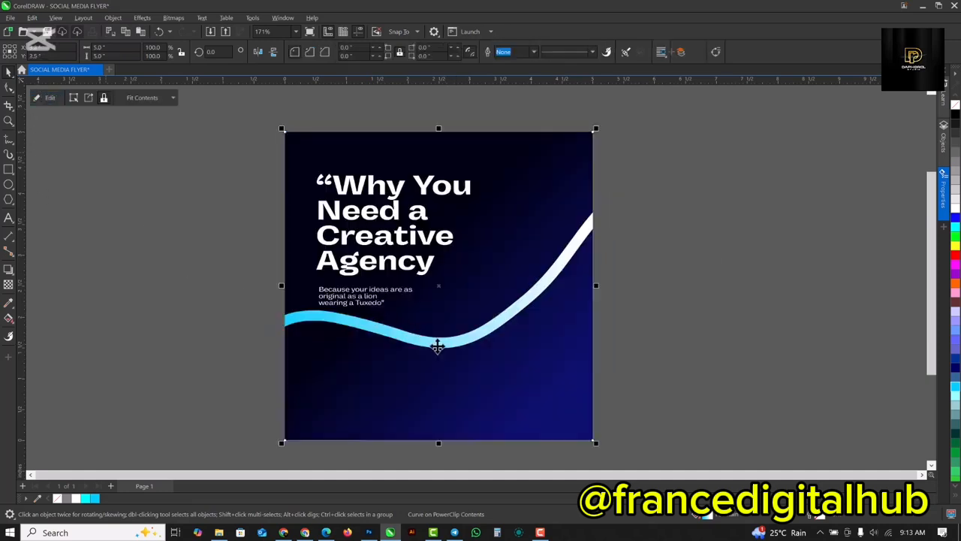
Reopen the background's PowerClip contents, shift the wave slightly down to clear the small text, and finish editing.
{"action": "double_click", "coordinate": [441, 344]}
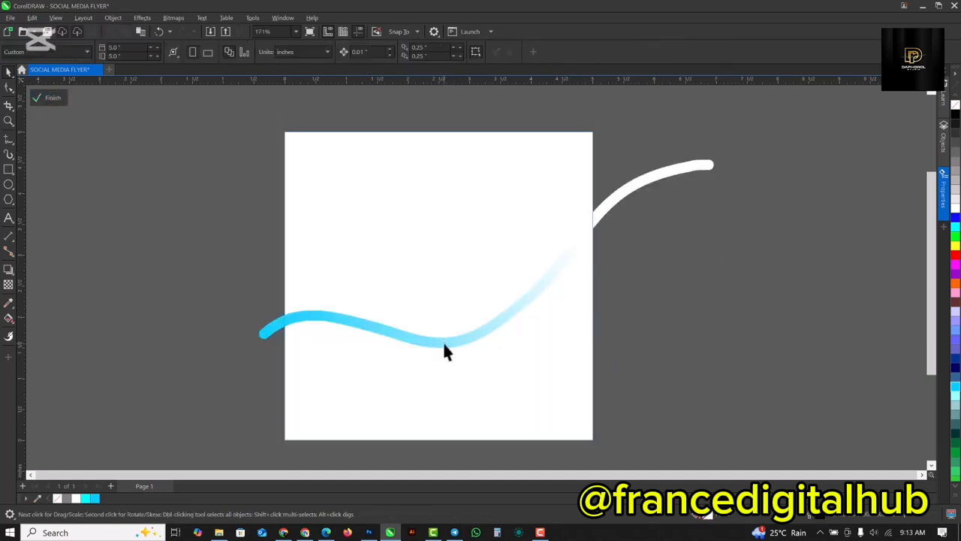
{"action": "left_click", "coordinate": [443, 344]}
{"action": "left_click_drag", "start_coordinate": [442, 344], "coordinate": [444, 355]}
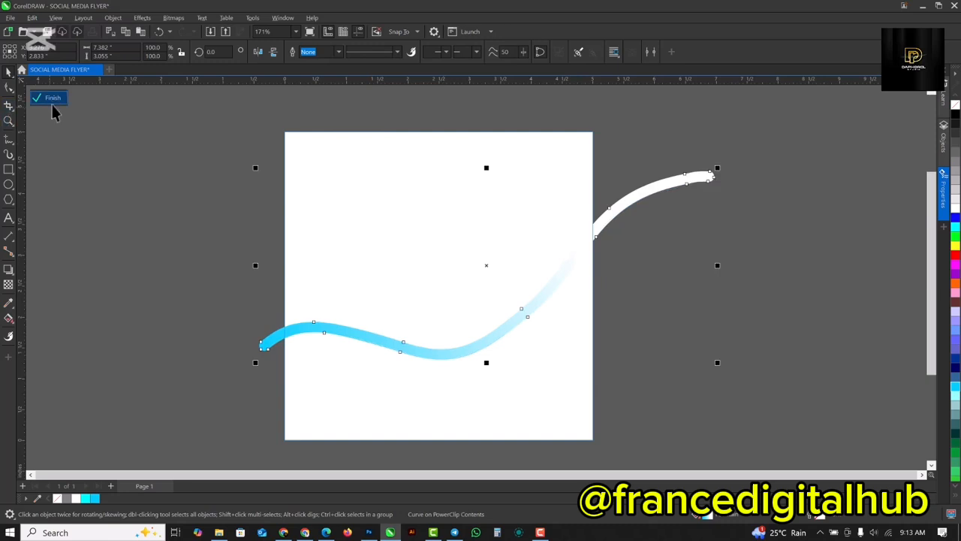
{"action": "left_click", "coordinate": [50, 99]}
{"action": "left_click", "coordinate": [98, 261]}
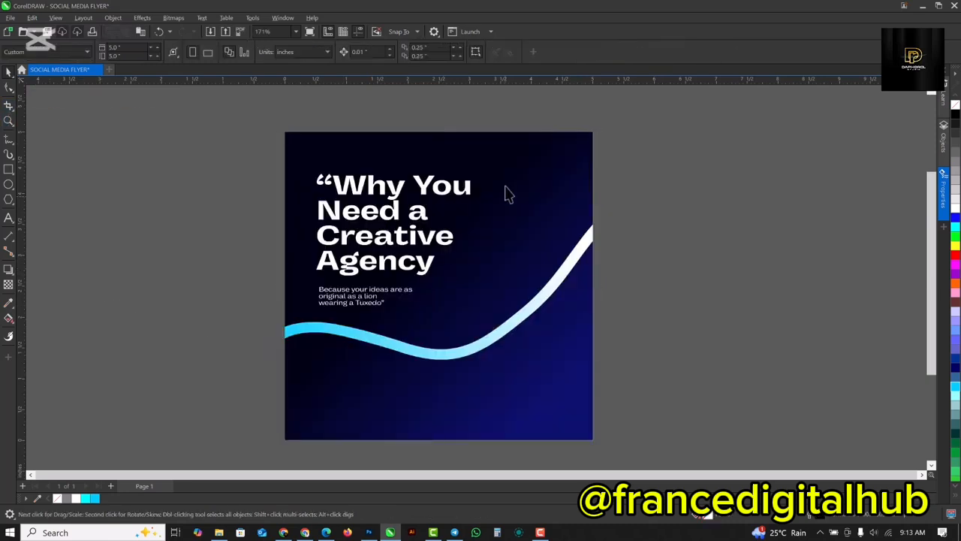
Duplicate the grouped headline and small text, placing the copy on the empty area beyond the page's right edge.
{"action": "left_click", "coordinate": [381, 192]}
{"action": "left_click_drag", "start_coordinate": [381, 193], "coordinate": [730, 182]}
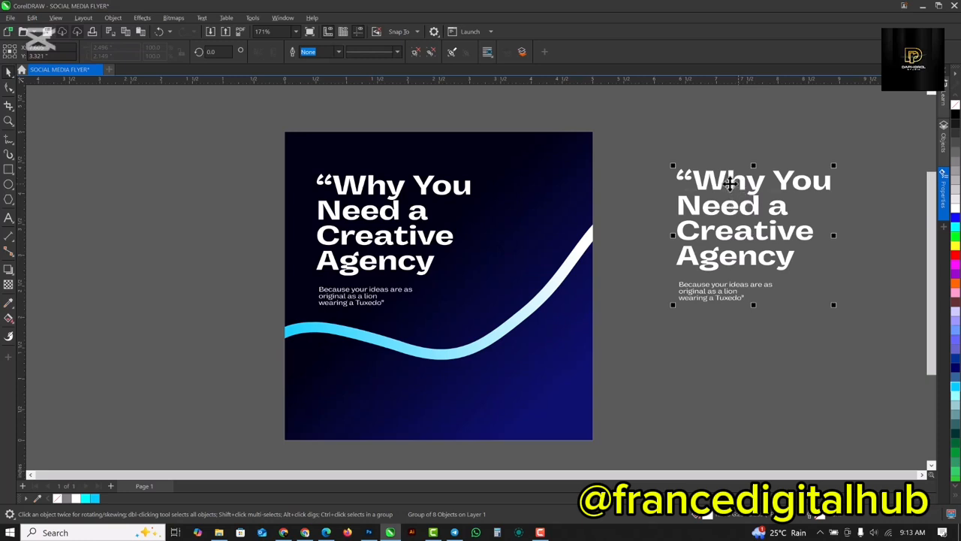
{"action": "left_click", "coordinate": [730, 184]}
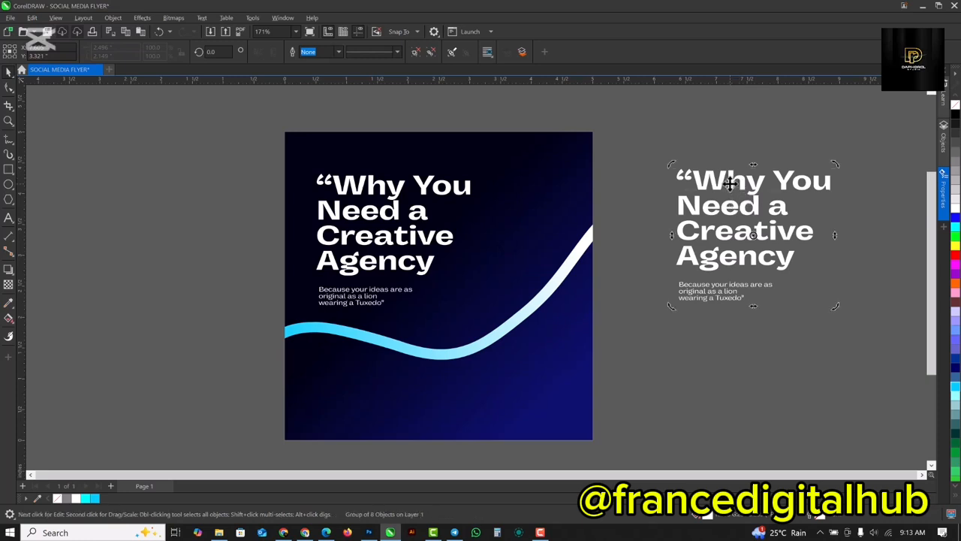
Ungroup the copied text and weld its objects into a single curve.
{"action": "left_click", "coordinate": [171, 19]}
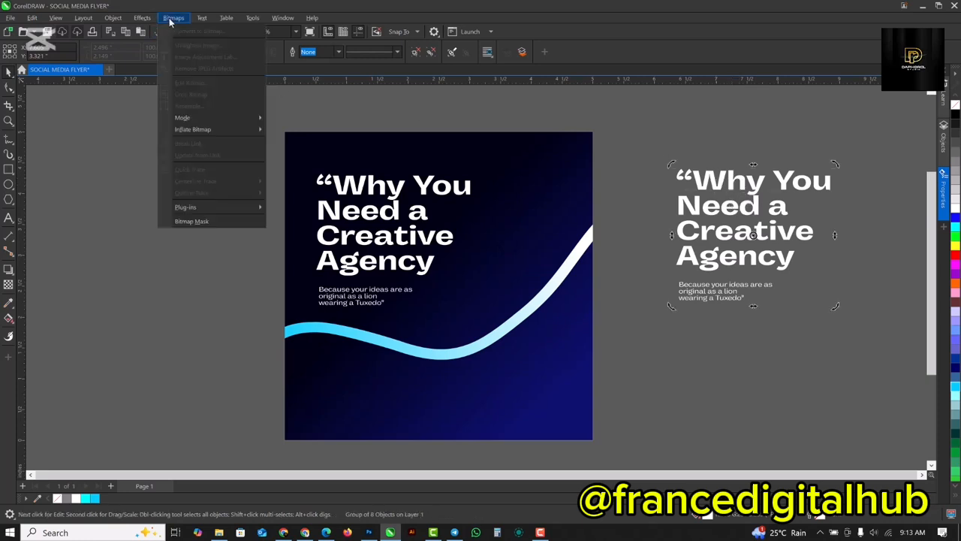
{"action": "left_click", "coordinate": [781, 238]}
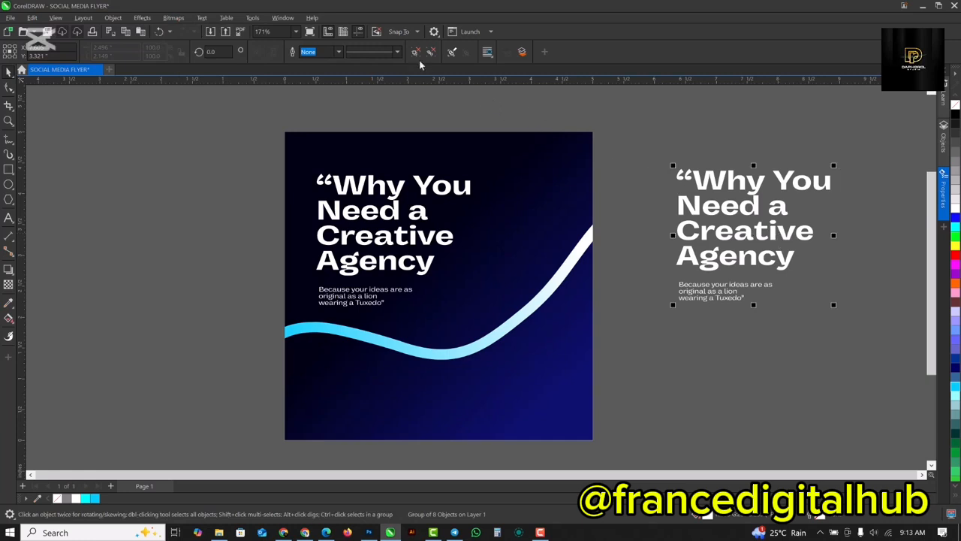
{"action": "left_click_drag", "start_coordinate": [648, 140], "coordinate": [902, 357]}
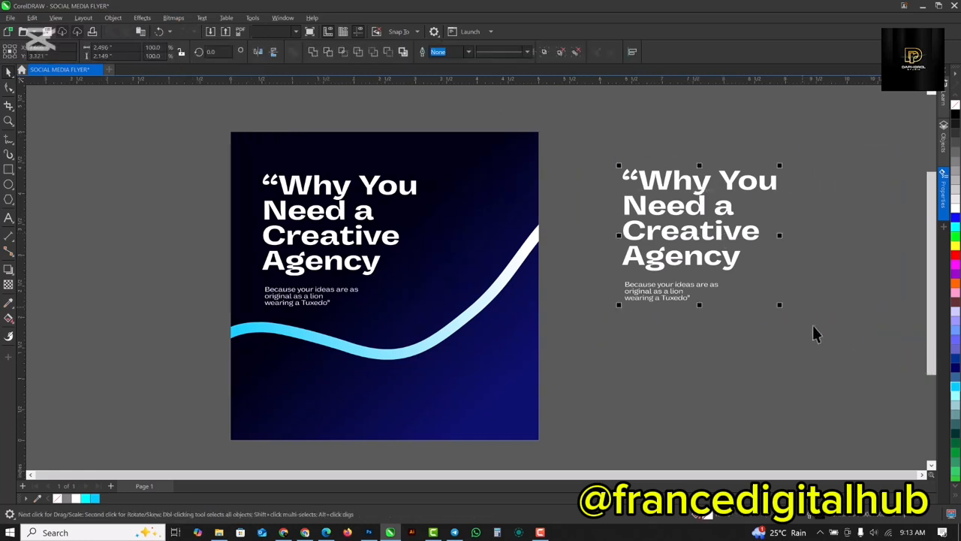
{"action": "left_click", "coordinate": [313, 53]}
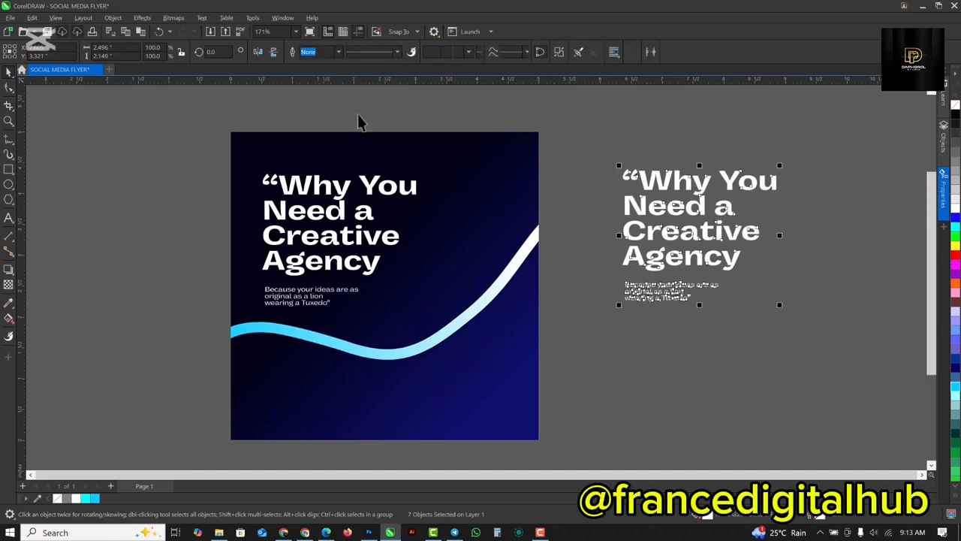
Convert the welded text copy to a 300 dpi RGB bitmap with anti-aliasing and a transparent background.
{"action": "left_click", "coordinate": [142, 18]}
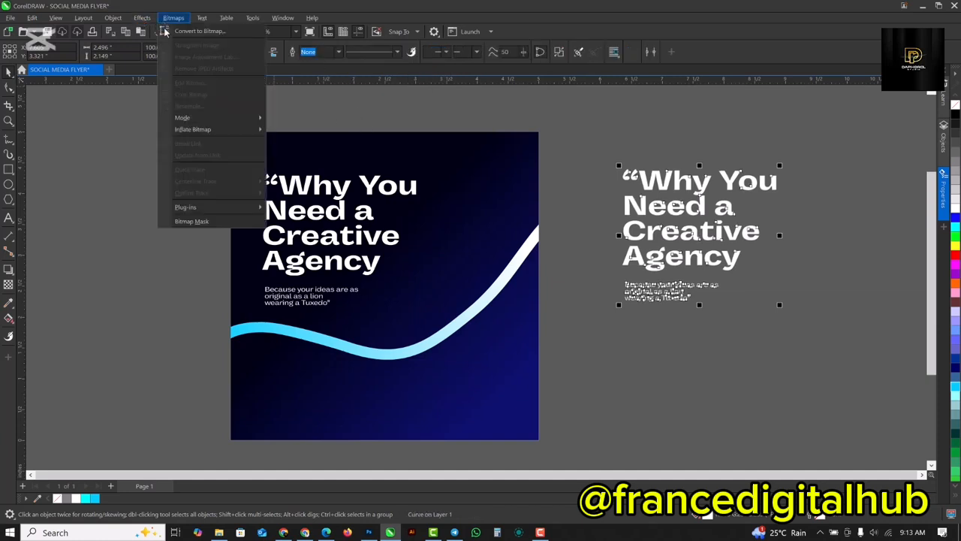
{"action": "left_click", "coordinate": [215, 88]}
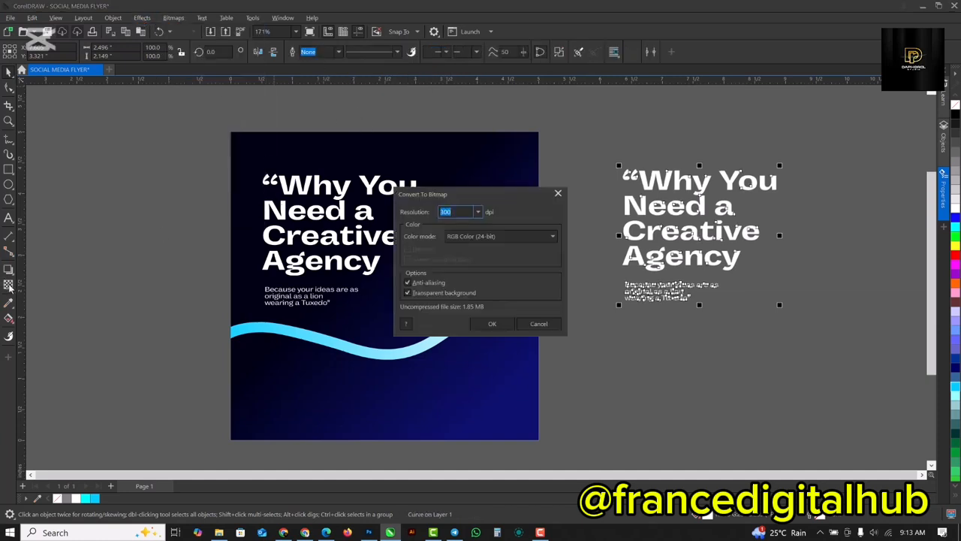
{"action": "left_click", "coordinate": [493, 324]}
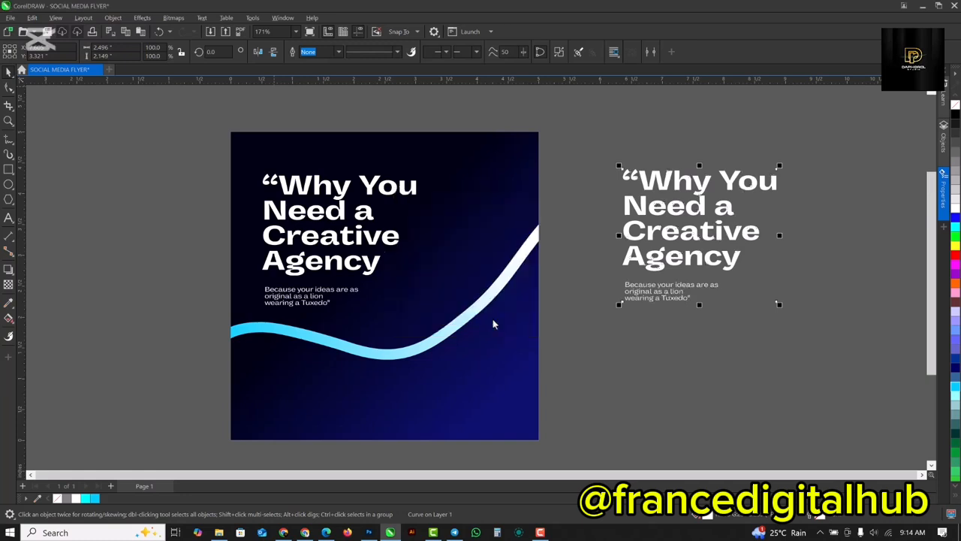
Apply a uniform transparency of 92 to the text bitmap.
{"action": "left_click", "coordinate": [7, 285]}
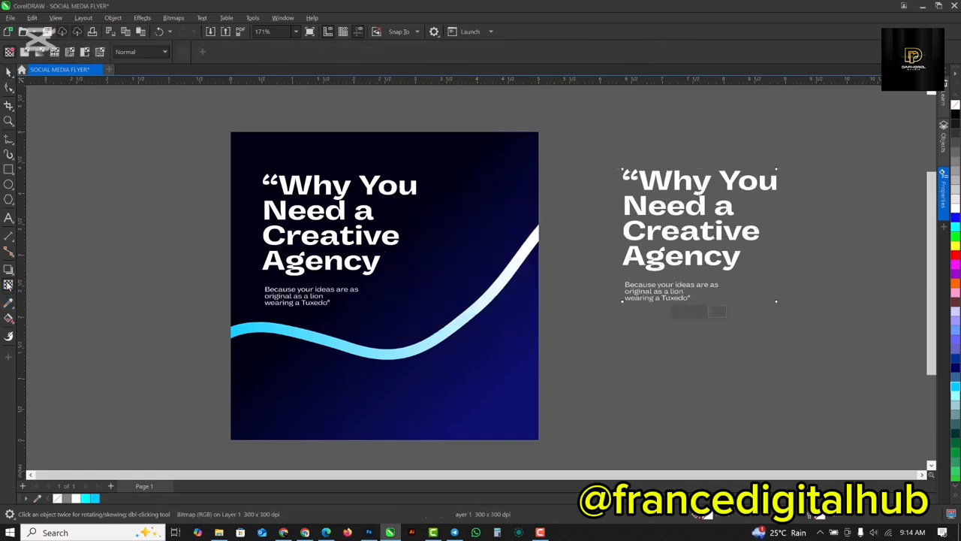
{"action": "left_click", "coordinate": [25, 53]}
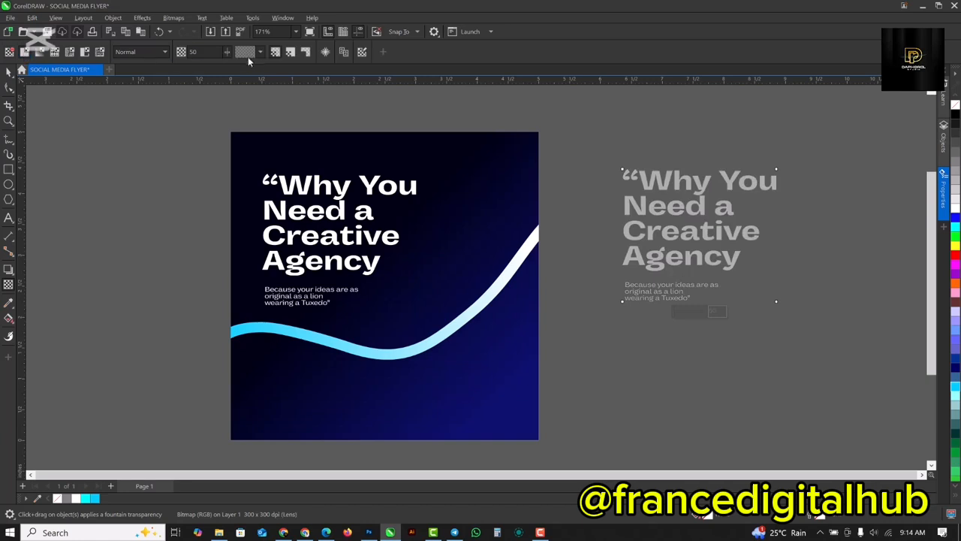
{"action": "left_click_drag", "start_coordinate": [198, 52], "coordinate": [149, 61]}
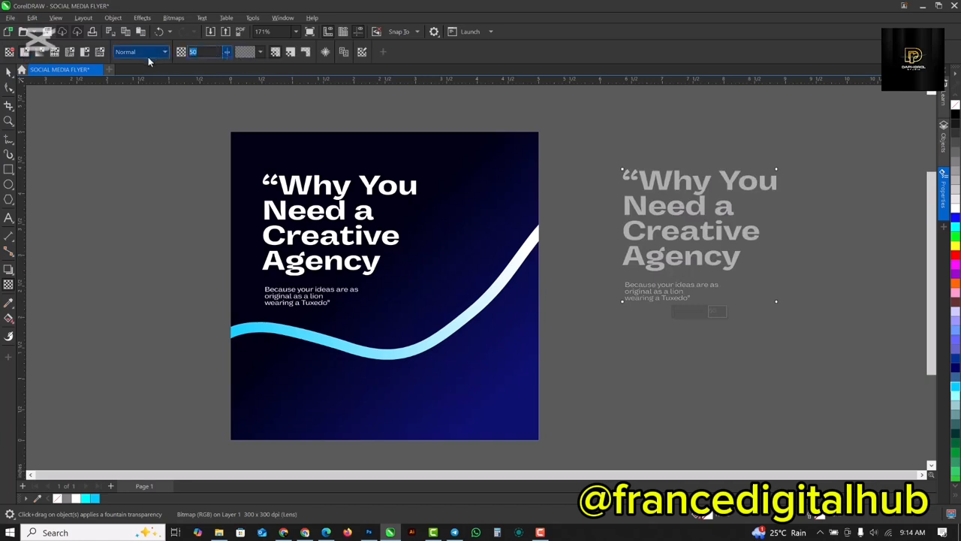
{"action": "type", "text": "92"}
{"action": "key", "text": "Return"}
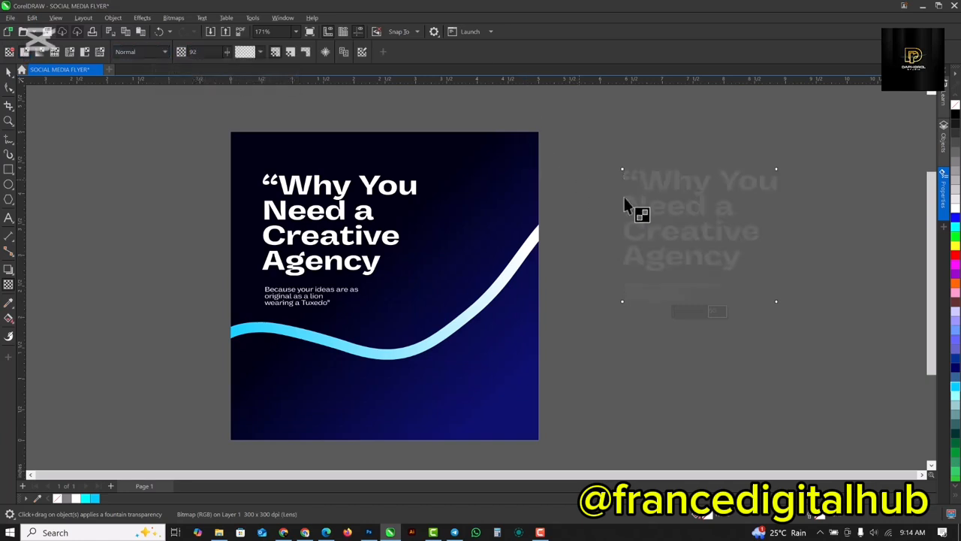
{"action": "left_click", "coordinate": [7, 72]}
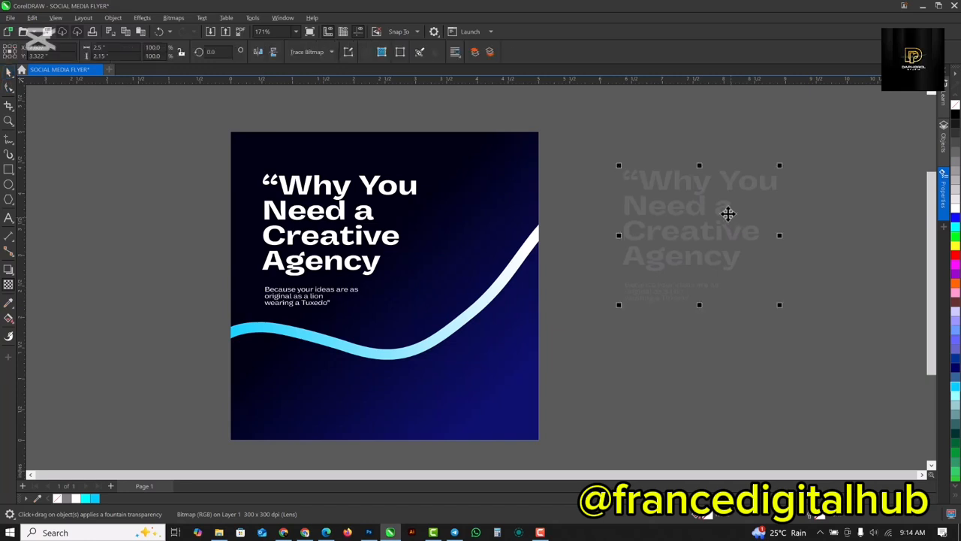
Move the faint text bitmap over the page's right edge, align it with the page top and enlarge it to about 4.45 inches wide.
{"action": "left_click_drag", "start_coordinate": [730, 215], "coordinate": [557, 219]}
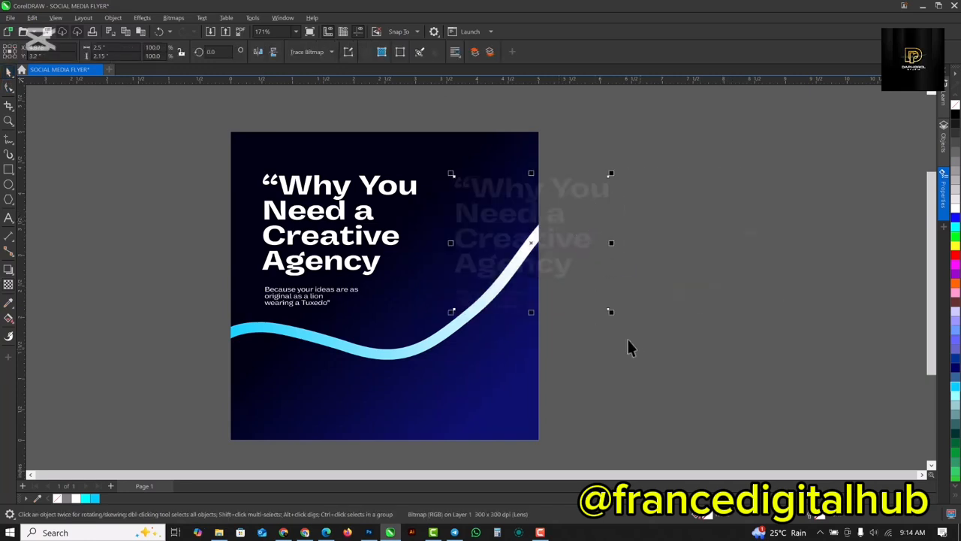
{"action": "left_click_drag", "start_coordinate": [612, 316], "coordinate": [723, 412]}
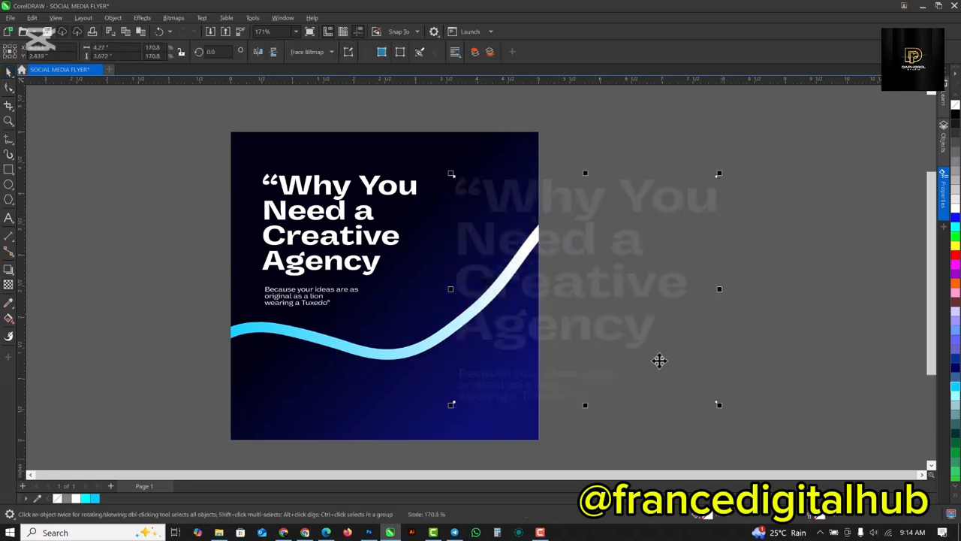
{"action": "mouse_move", "coordinate": [661, 360]}
{"action": "left_mouse_down"}
{"action": "mouse_move", "coordinate": [656, 333]}
{"action": "mouse_move", "coordinate": [652, 353]}
{"action": "left_mouse_up"}
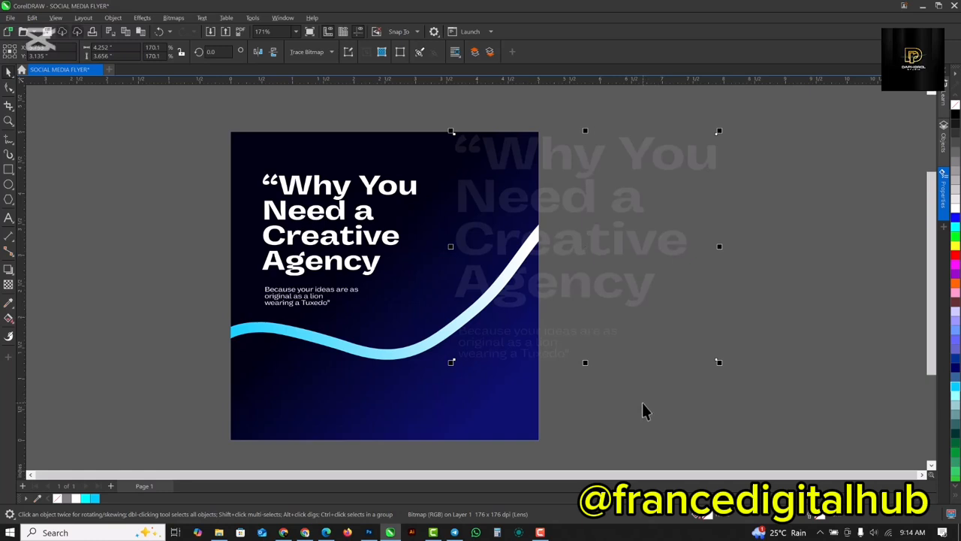
{"action": "left_click_drag", "start_coordinate": [719, 362], "coordinate": [732, 373]}
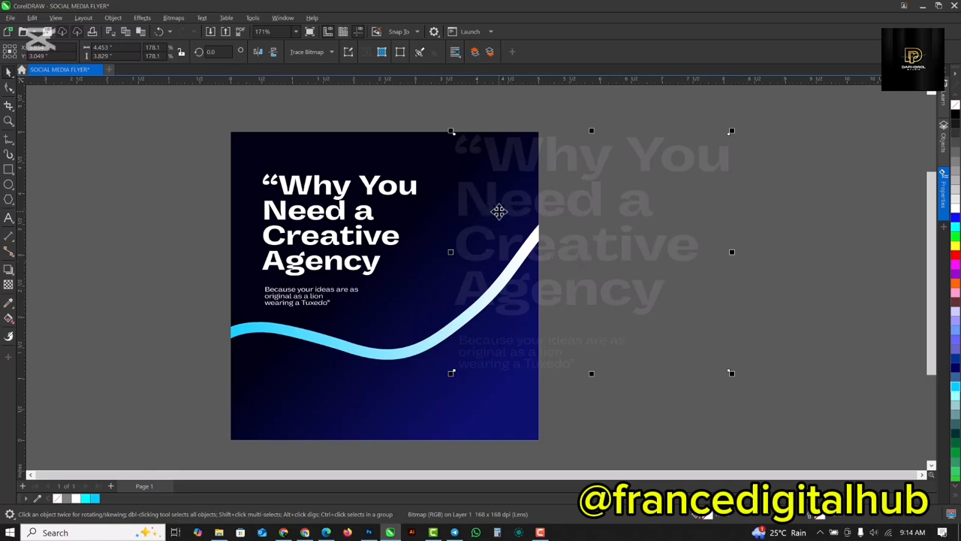
Cut the faint text bitmap and paste it into the background's PowerClip, placed behind the wave.
{"action": "key", "text": "Delete"}
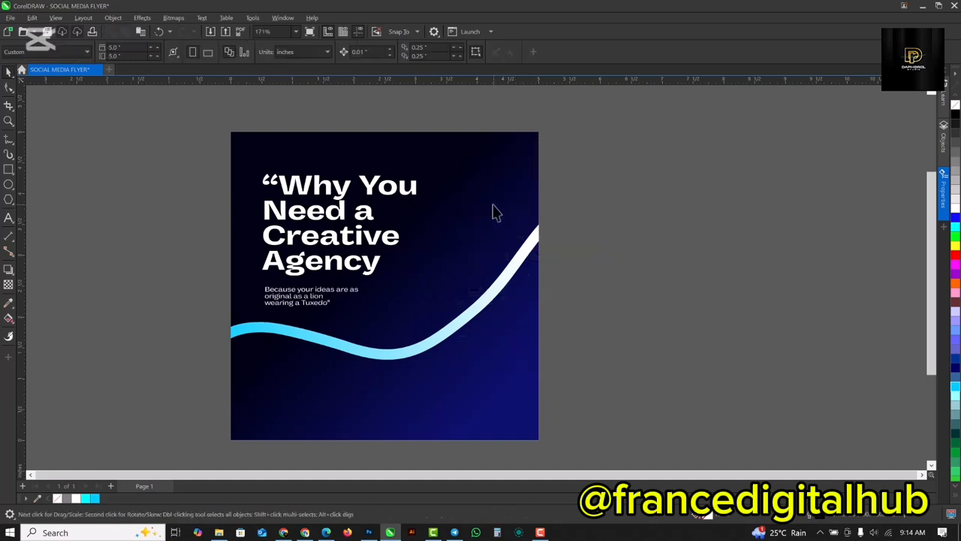
{"action": "double_click", "coordinate": [483, 189]}
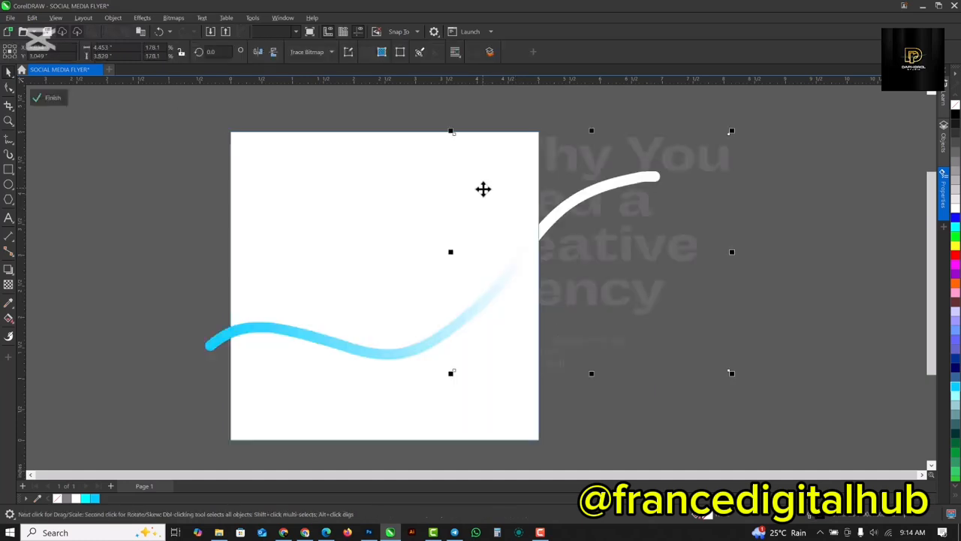
{"action": "left_click", "coordinate": [299, 334]}
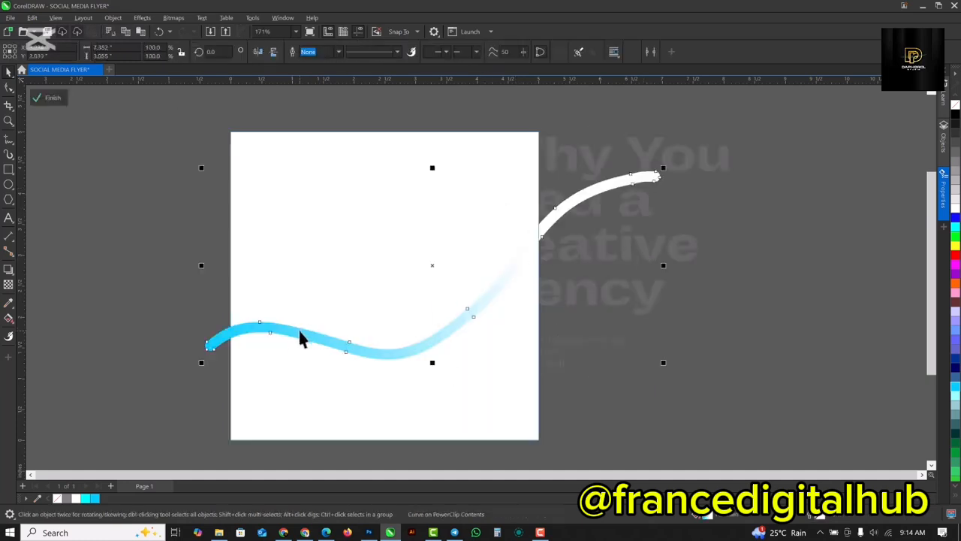
{"action": "left_click", "coordinate": [48, 97]}
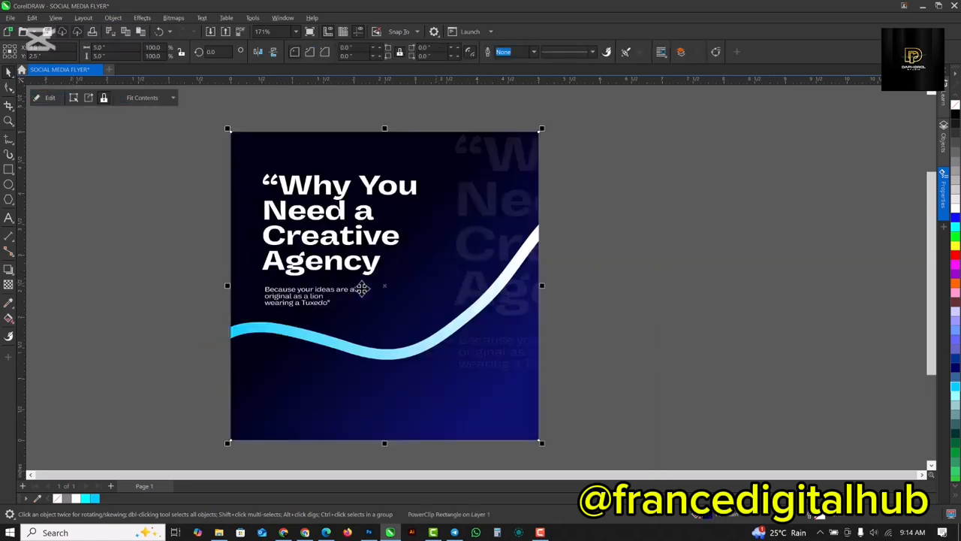
{"action": "left_click", "coordinate": [719, 209]}
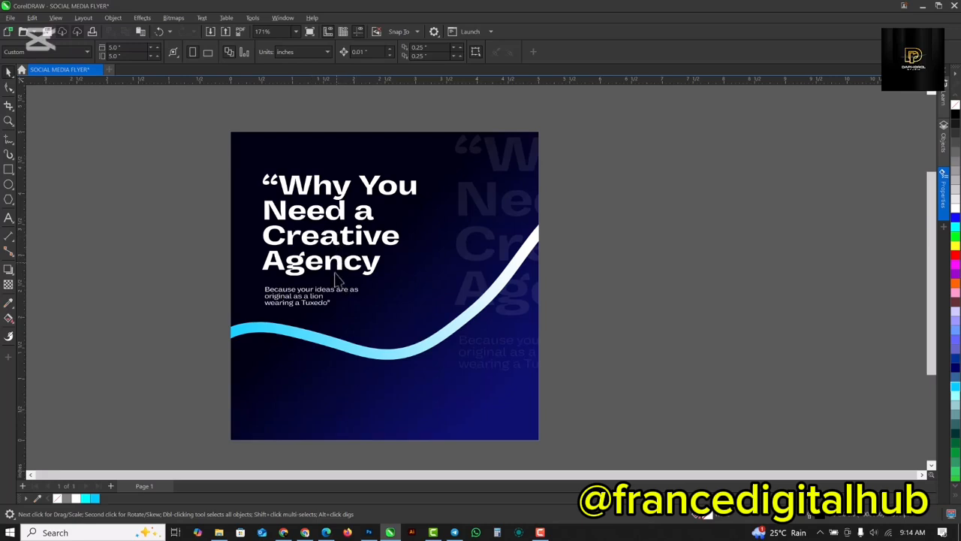
Bring the LION image from the CREATIVE AGENCY folder in File Explorer into the CorelDRAW flyer.
{"action": "left_click", "coordinate": [219, 531]}
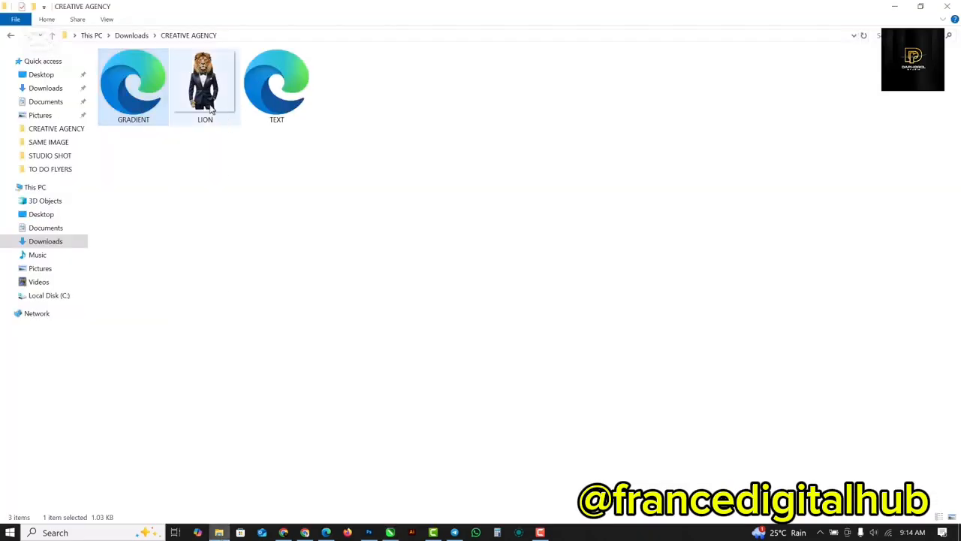
{"action": "left_click", "coordinate": [205, 79]}
{"action": "left_click_drag", "start_coordinate": [205, 79], "coordinate": [693, 256]}
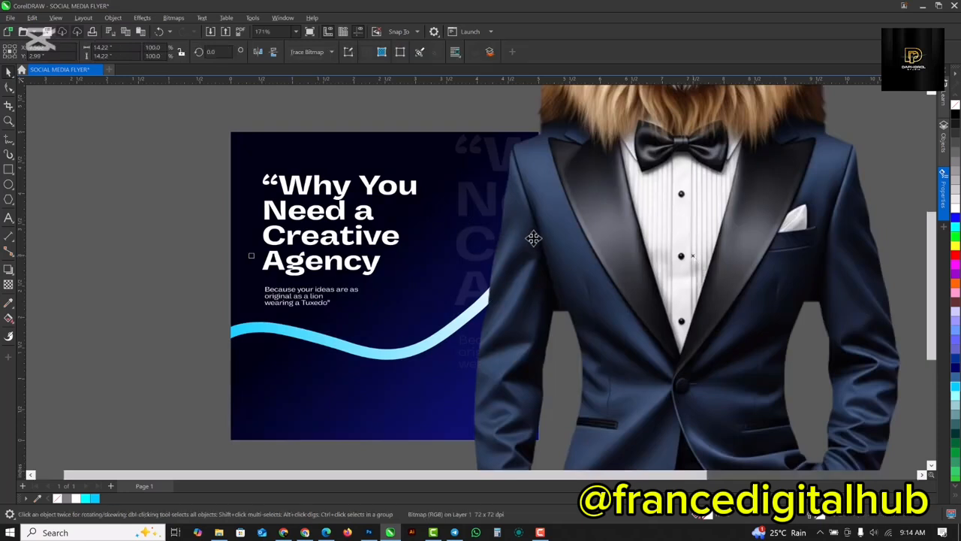
Scale the lion image down to about 7.58 inches wide and position it over the flyer's lower right area.
{"action": "scroll", "coordinate": [534, 238], "scroll_direction": "down", "scroll_amount": 2}
{"action": "scroll", "coordinate": [611, 193], "scroll_direction": "down", "scroll_amount": 2}
{"action": "left_click_drag", "start_coordinate": [611, 194], "coordinate": [567, 288]}
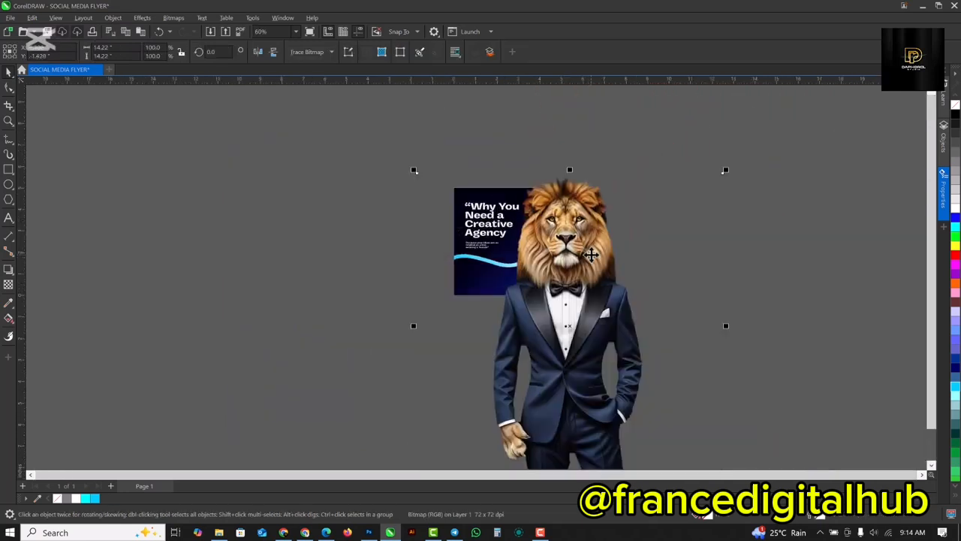
{"action": "left_click_drag", "start_coordinate": [727, 170], "coordinate": [689, 240]}
{"action": "left_click_drag", "start_coordinate": [609, 323], "coordinate": [578, 301]}
{"action": "scroll", "coordinate": [535, 255], "scroll_direction": "up", "scroll_amount": 5}
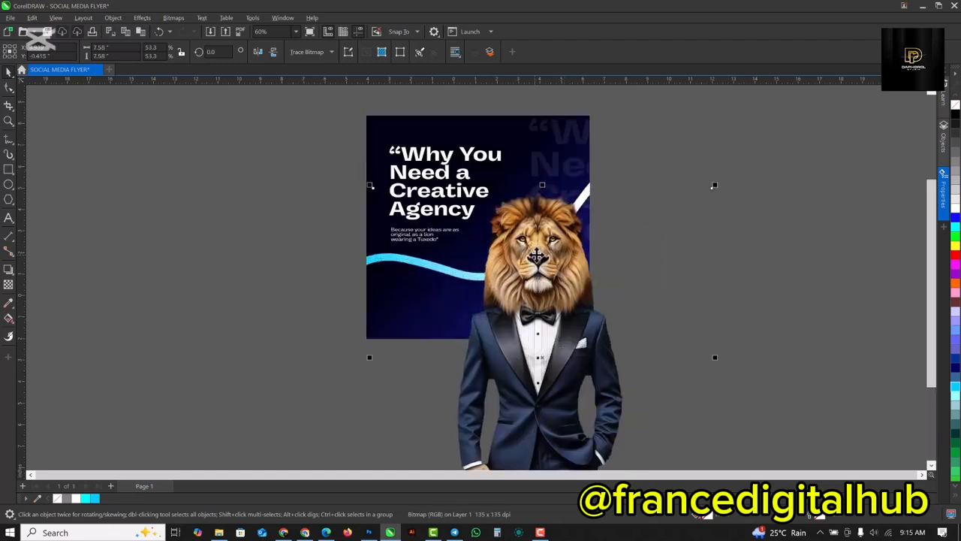
Scale the lion image down to about 5.68 inches wide and position it over the flyer's lower right area.
{"action": "left_click_drag", "start_coordinate": [535, 255], "coordinate": [527, 244]}
{"action": "left_click_drag", "start_coordinate": [731, 162], "coordinate": [697, 239]}
{"action": "left_click_drag", "start_coordinate": [549, 361], "coordinate": [548, 325]}
{"action": "left_click_drag", "start_coordinate": [550, 321], "coordinate": [550, 338]}
{"action": "left_click_drag", "start_coordinate": [688, 183], "coordinate": [652, 222]}
{"action": "left_click_drag", "start_coordinate": [531, 337], "coordinate": [533, 312]}
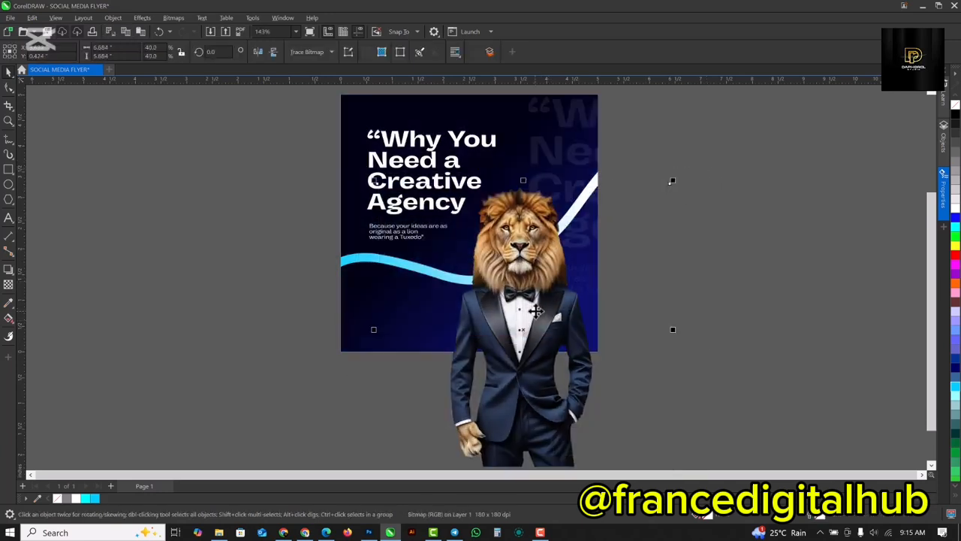
Crop the lion image to the page's bottom and right edges, leaving it about 2.96 inches wide and 3.27 inches high.
{"action": "left_click", "coordinate": [9, 106]}
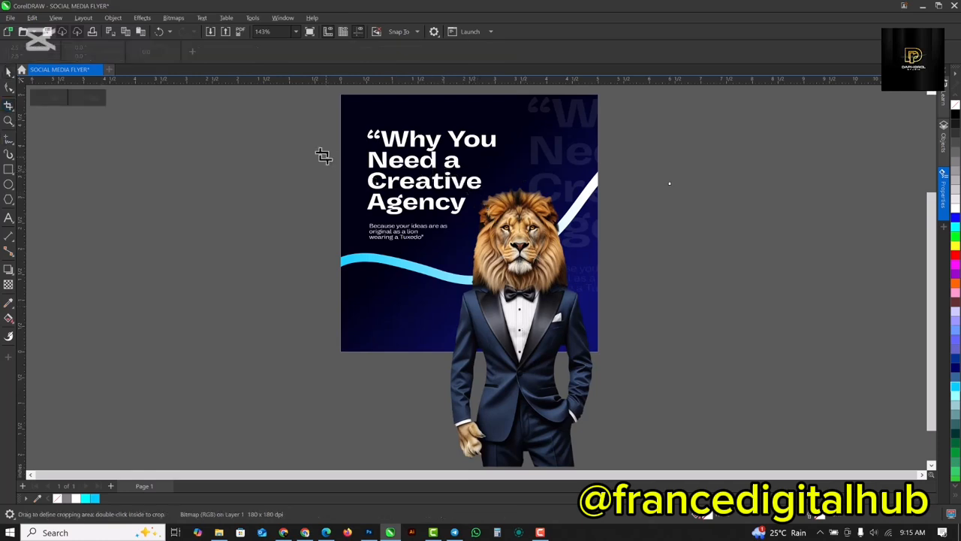
{"action": "left_click_drag", "start_coordinate": [446, 172], "coordinate": [597, 350]}
{"action": "double_click", "coordinate": [574, 332]}
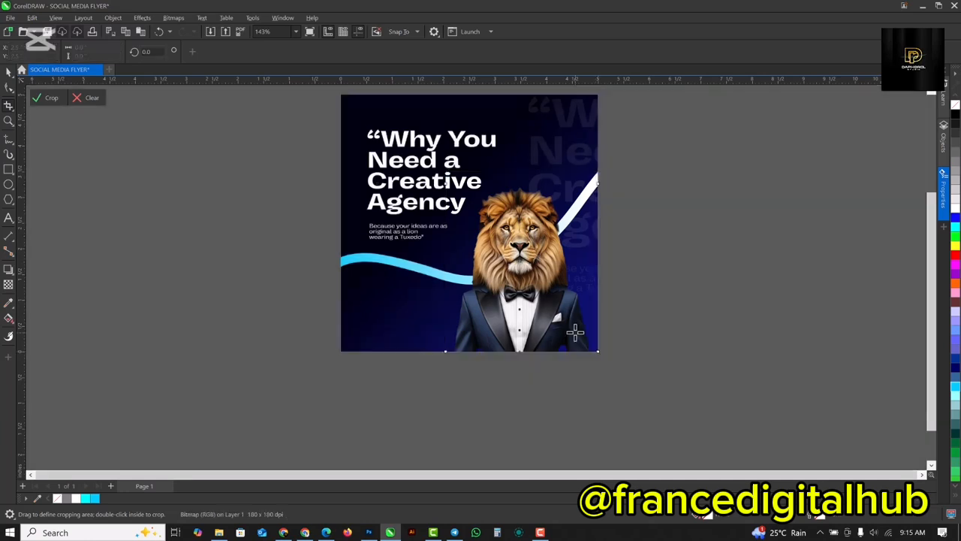
{"action": "left_click", "coordinate": [9, 72]}
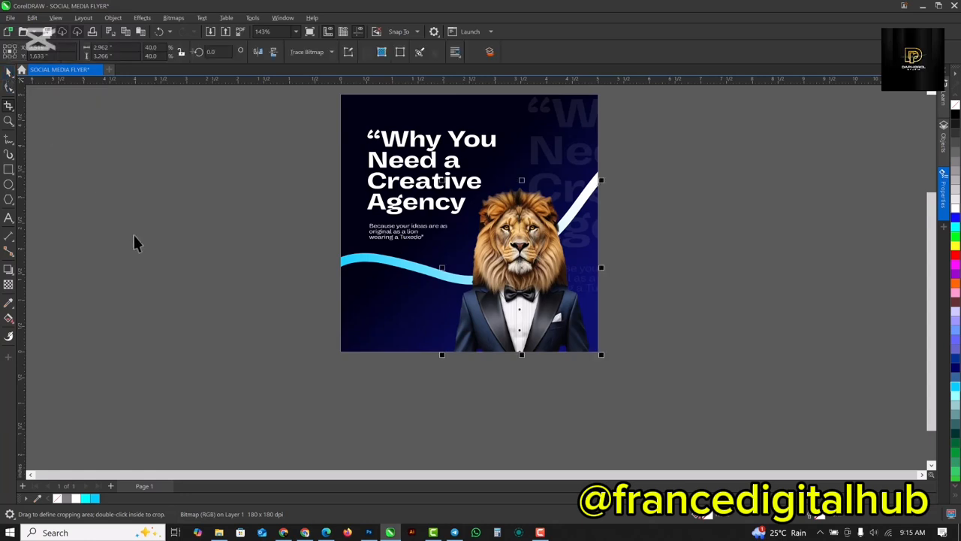
{"action": "scroll", "coordinate": [523, 214], "scroll_direction": "up", "scroll_amount": 3}
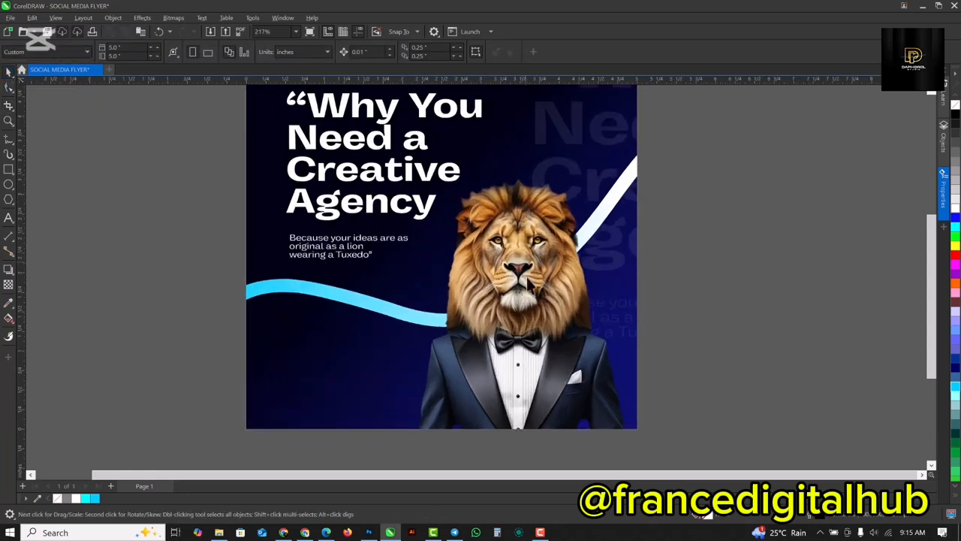
{"action": "left_click", "coordinate": [531, 300]}
{"action": "left_click_drag", "start_coordinate": [524, 304], "coordinate": [530, 296]}
{"action": "scroll", "coordinate": [529, 293], "scroll_direction": "down", "scroll_amount": 1}
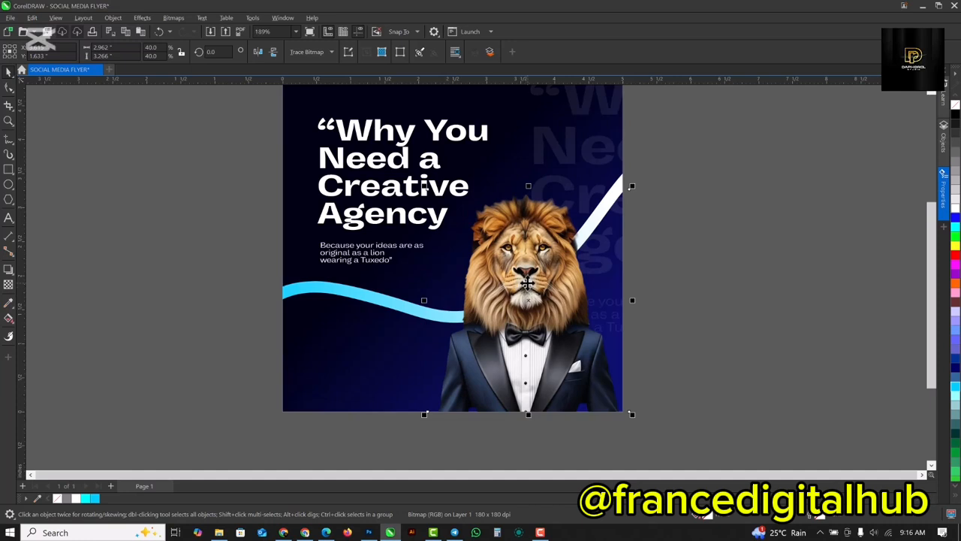
{"action": "scroll", "coordinate": [528, 283], "scroll_direction": "up", "scroll_amount": 1}
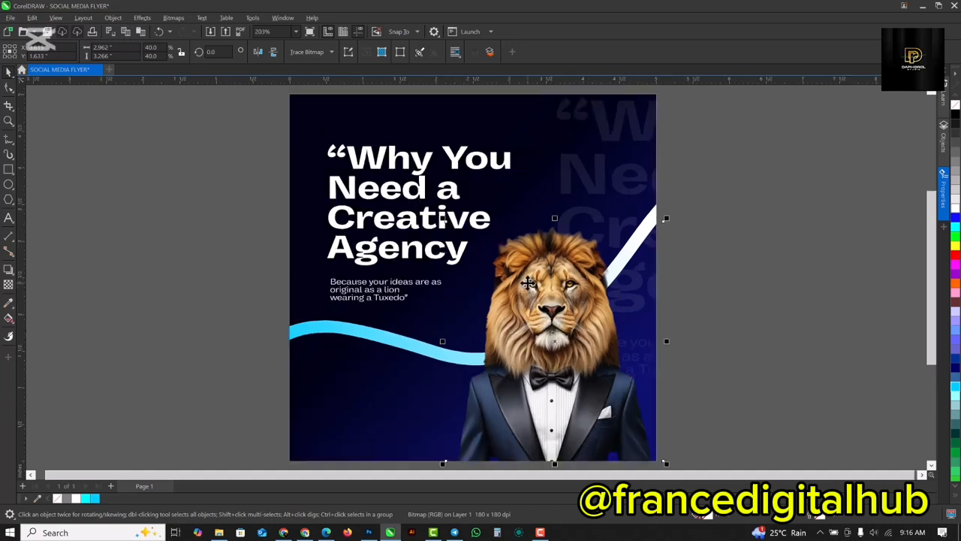
{"action": "left_click", "coordinate": [789, 245]}
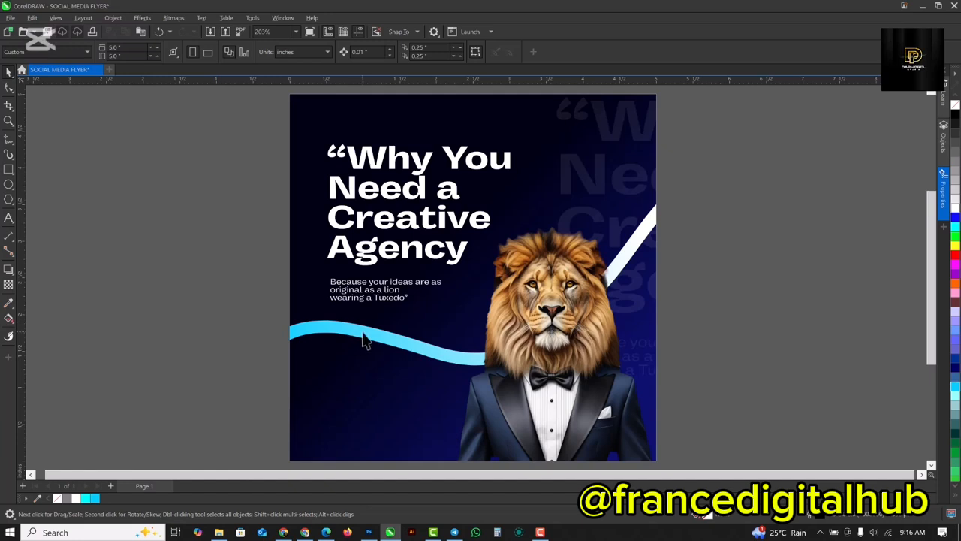
Move the wave about 0.25 inches lower inside the background's PowerClip and finish editing its contents.
{"action": "left_click", "coordinate": [364, 339]}
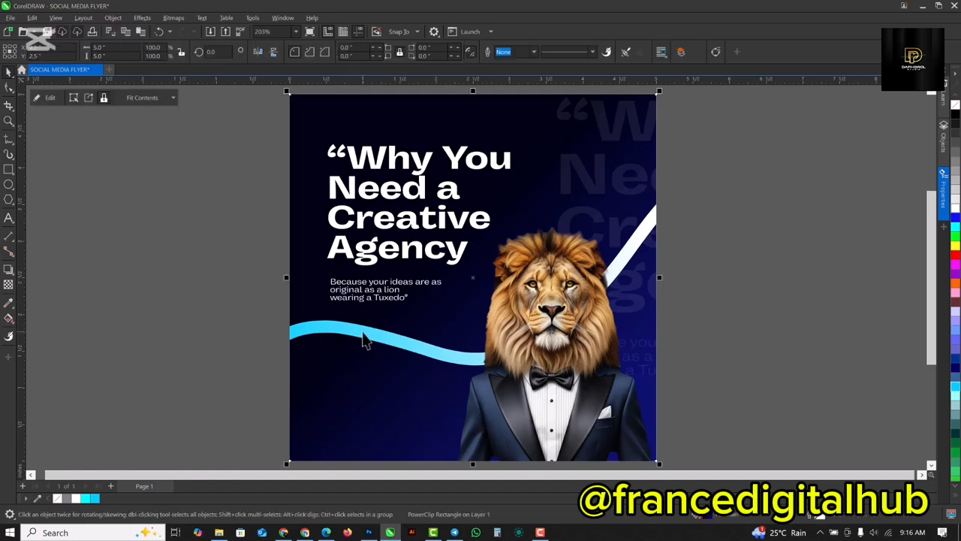
{"action": "double_click", "coordinate": [304, 139]}
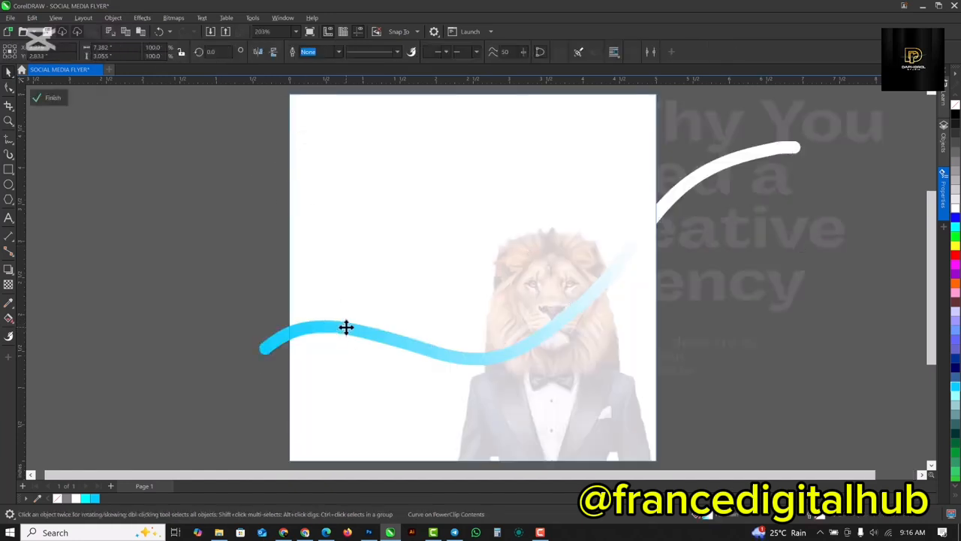
{"action": "left_click_drag", "start_coordinate": [347, 338], "coordinate": [350, 356]}
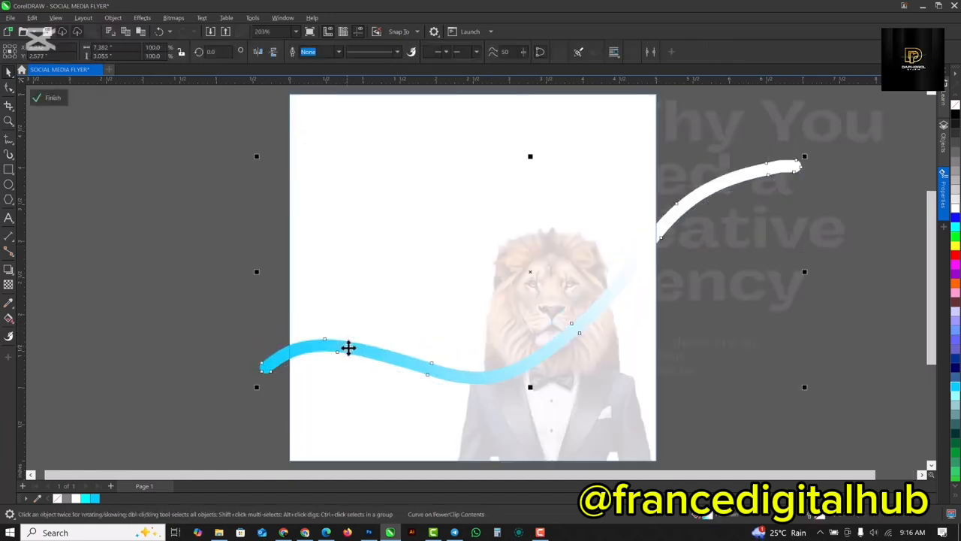
{"action": "left_click", "coordinate": [41, 102]}
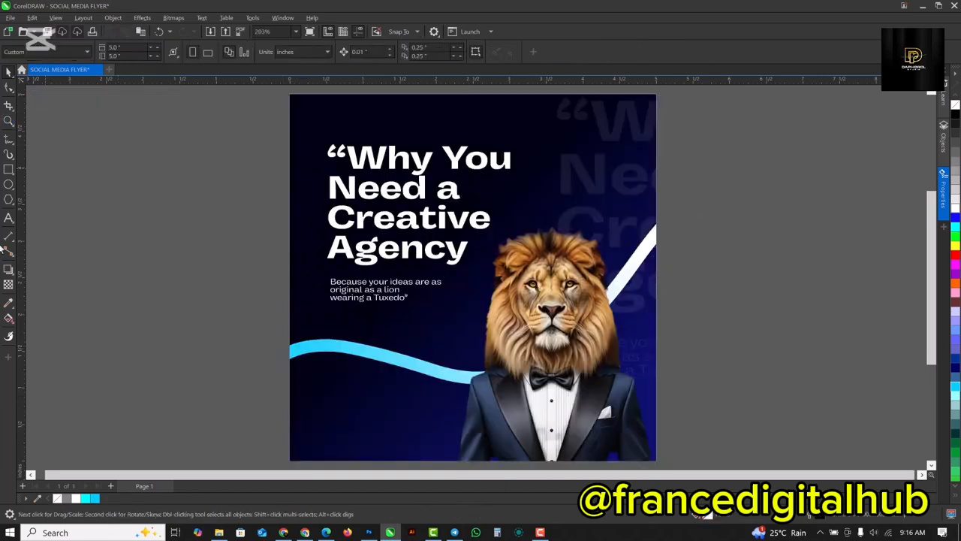
Draw a rectangle about 1.25 by 0.29 inches below the wave, under the subtitle, and fill it with light blue.
{"action": "left_click", "coordinate": [7, 171]}
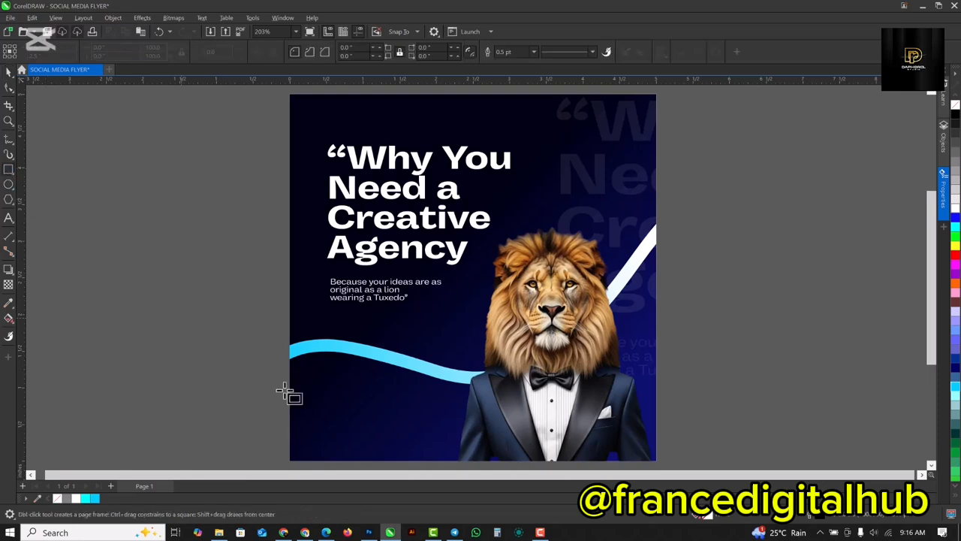
{"action": "left_click_drag", "start_coordinate": [329, 398], "coordinate": [421, 419]}
{"action": "scroll", "coordinate": [376, 424], "scroll_direction": "up", "scroll_amount": 3}
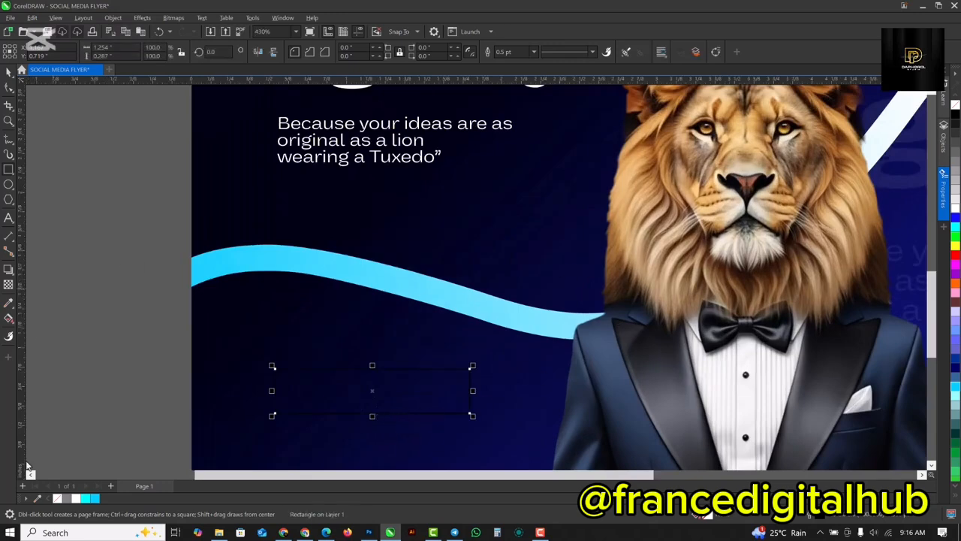
{"action": "left_click", "coordinate": [96, 498]}
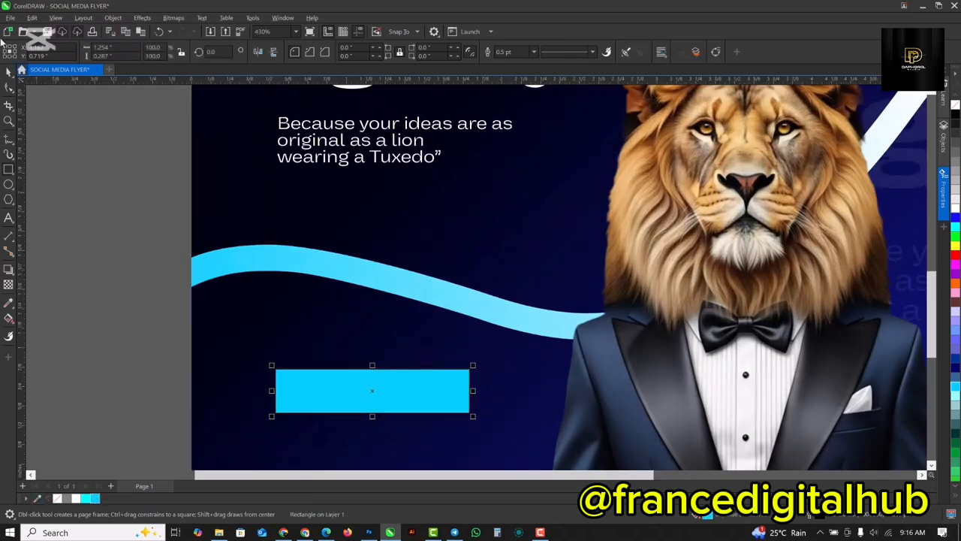
Round the blue rectangle's corners fully to a 0.143-inch radius and set its outline to None.
{"action": "left_click", "coordinate": [9, 88]}
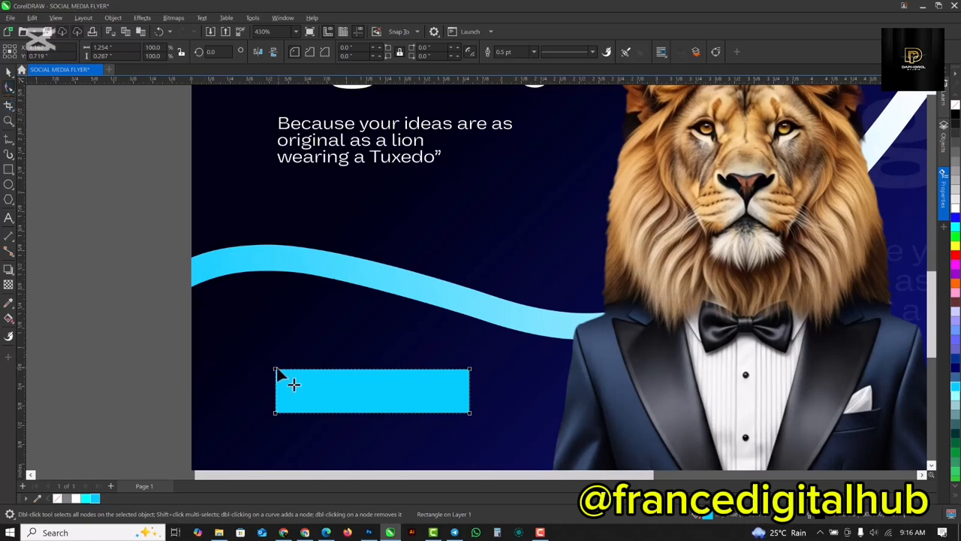
{"action": "left_click_drag", "start_coordinate": [276, 370], "coordinate": [298, 370]}
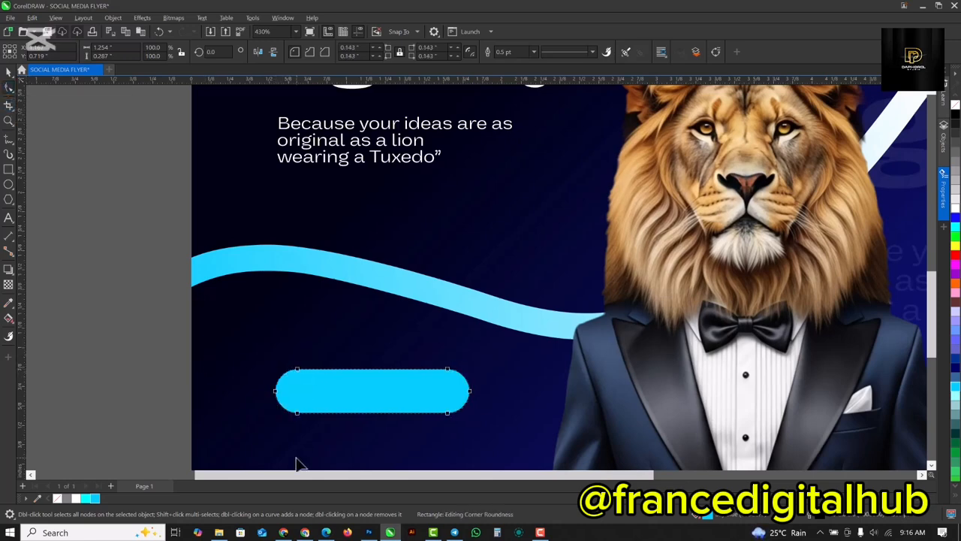
{"action": "key", "text": "space"}
{"action": "scroll", "coordinate": [357, 391], "scroll_direction": "up", "scroll_amount": 2}
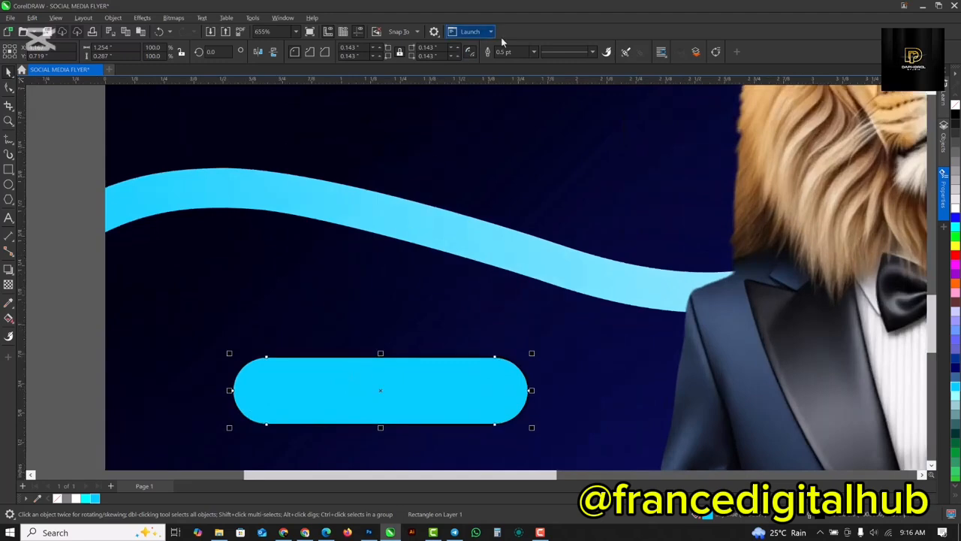
{"action": "left_click", "coordinate": [533, 52]}
{"action": "left_click", "coordinate": [515, 65]}
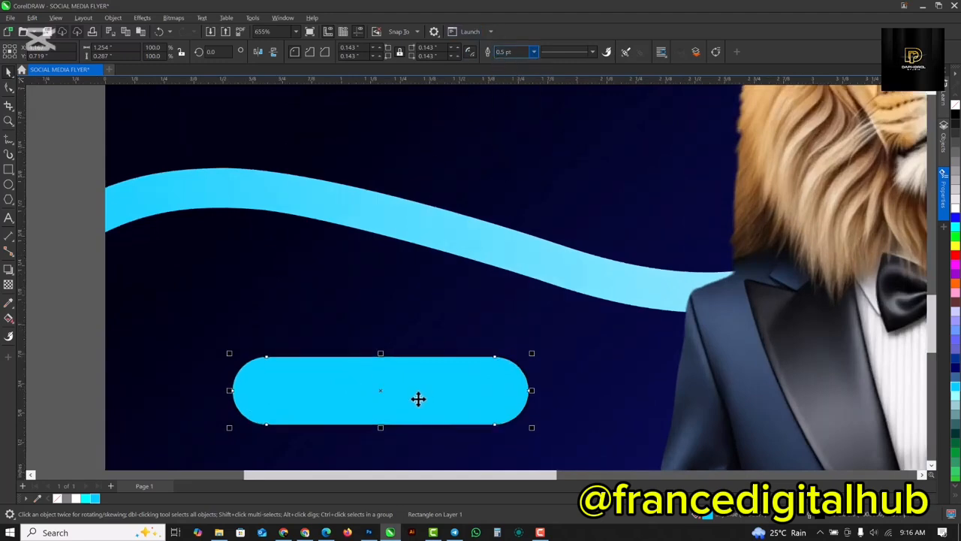
Draw a white rectangle without outline, about 1.36 by 0.22 inches, overlapping the upper edge of the blue pill shape.
{"action": "left_click", "coordinate": [9, 172]}
{"action": "left_click_drag", "start_coordinate": [216, 319], "coordinate": [540, 372]}
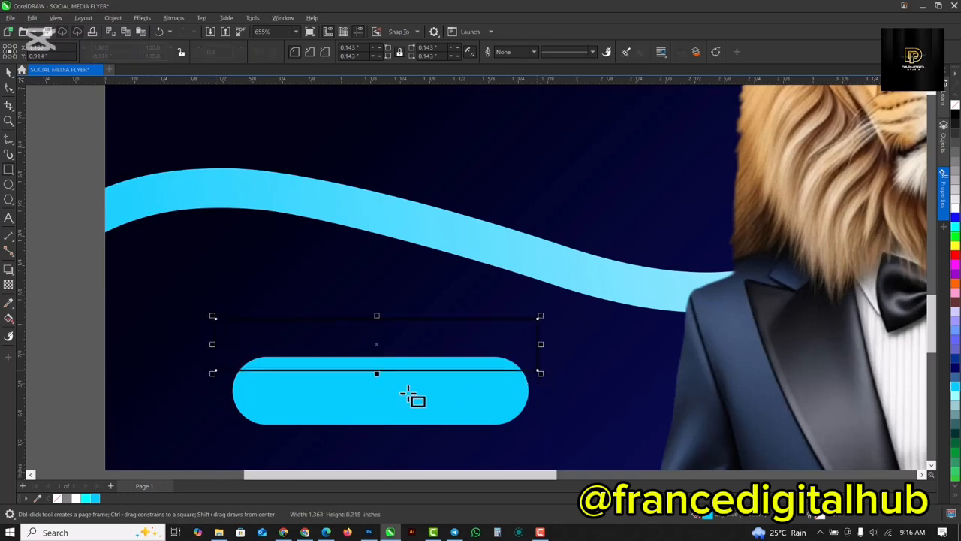
{"action": "left_click", "coordinate": [956, 208]}
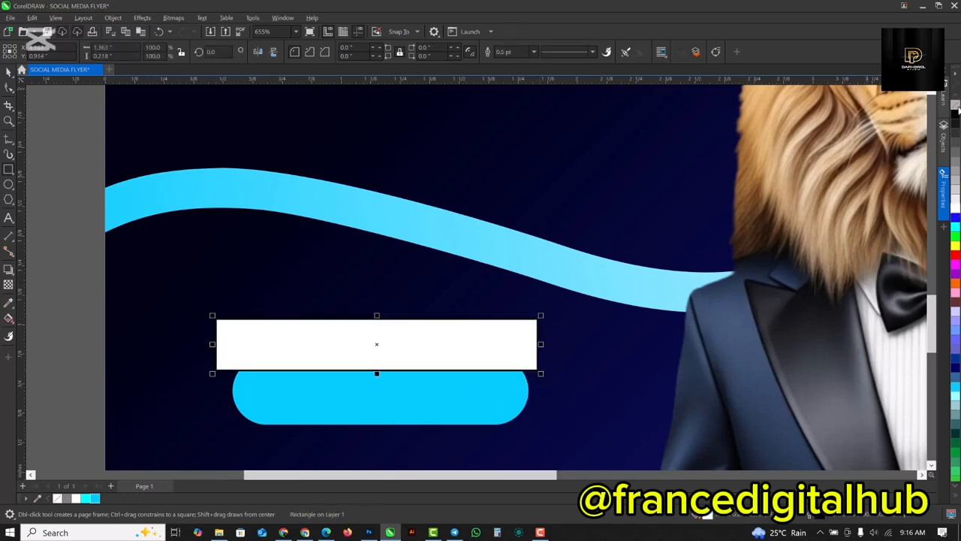
Apply a Gaussian Blur with a radius of 10.8 to the white rectangle.
{"action": "left_click", "coordinate": [142, 18]}
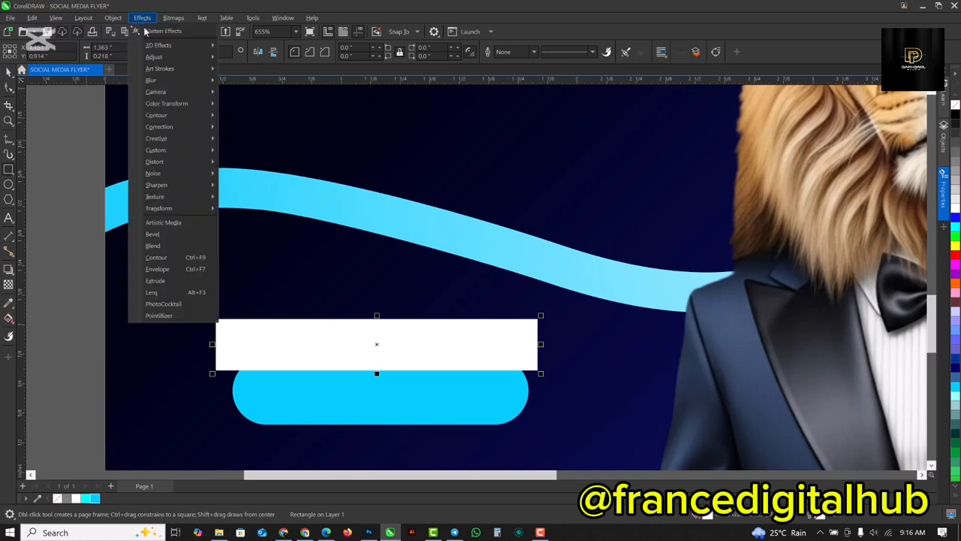
{"action": "mouse_move", "coordinate": [161, 81]}
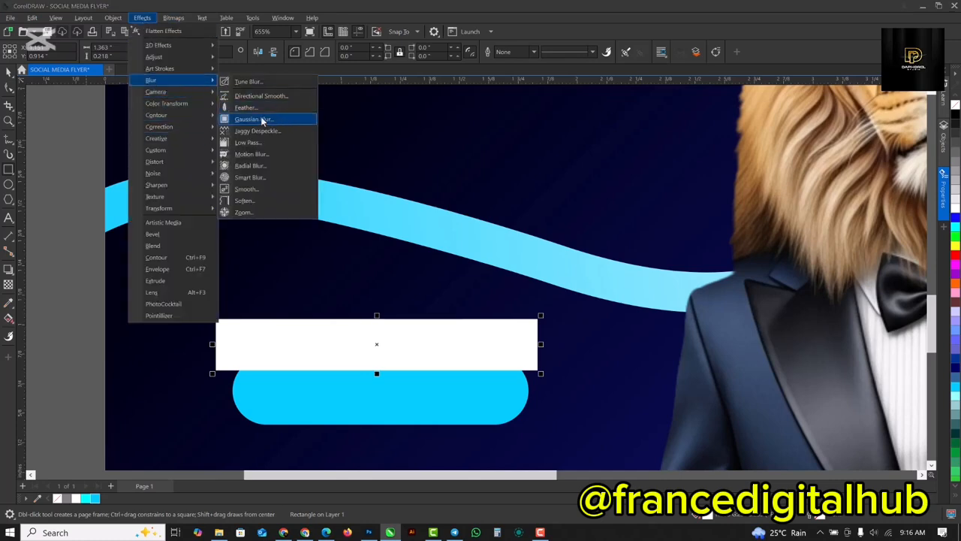
{"action": "left_click", "coordinate": [262, 121]}
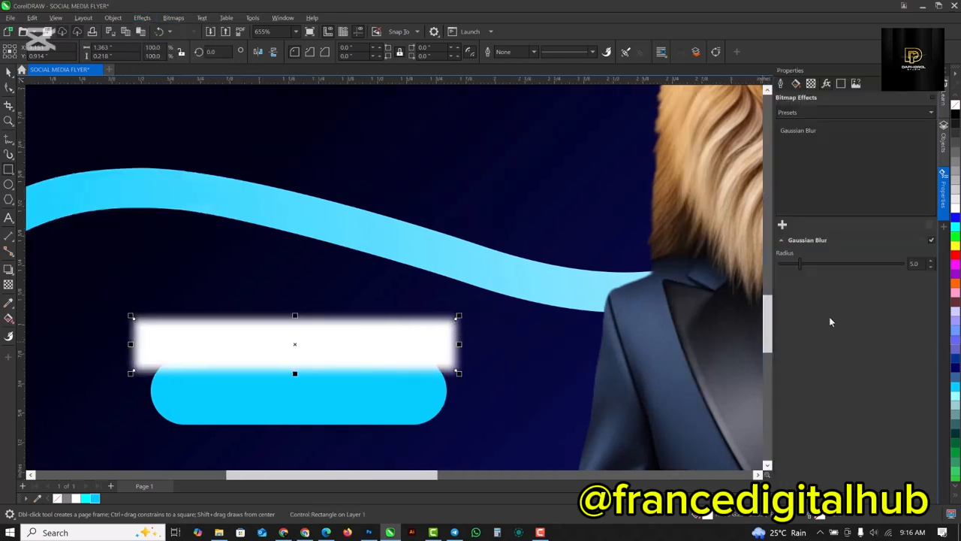
{"action": "left_click", "coordinate": [806, 265]}
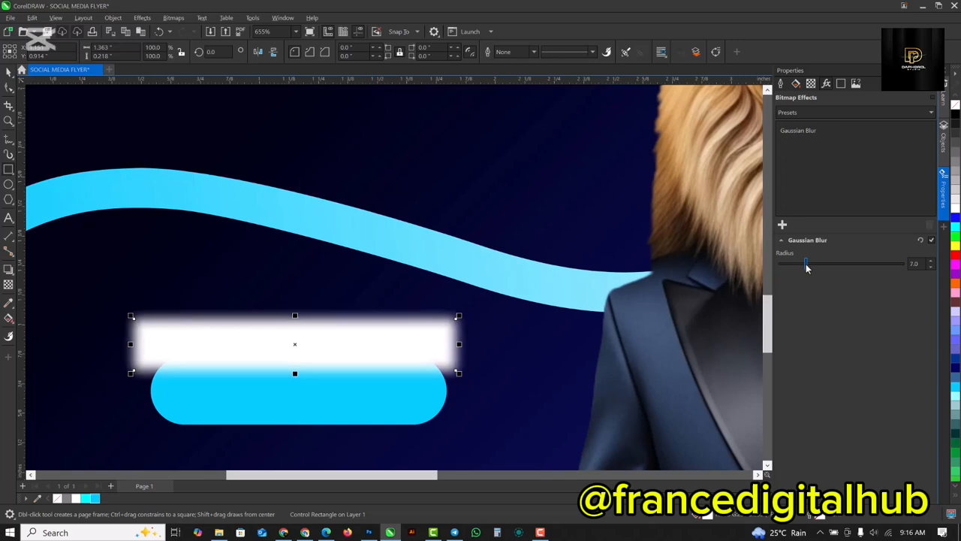
{"action": "left_click", "coordinate": [813, 267]}
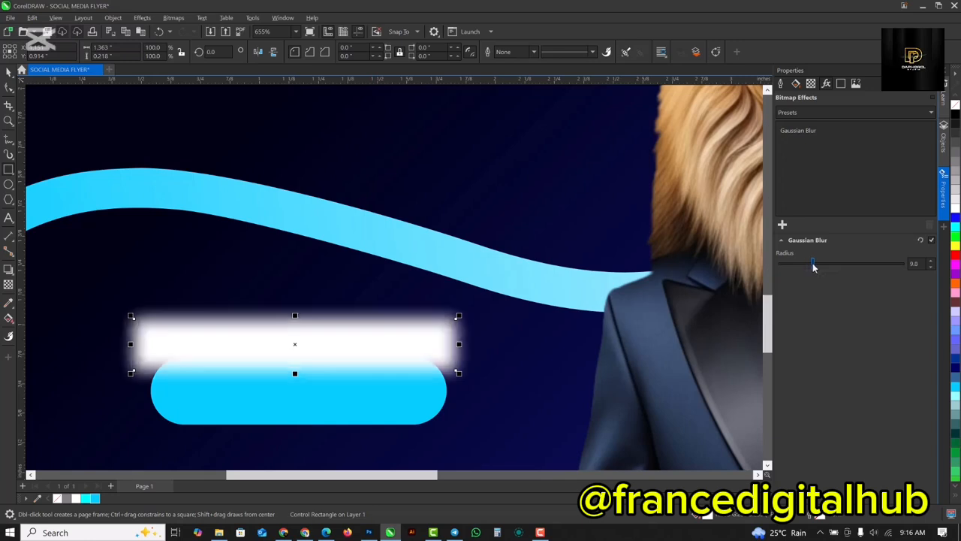
{"action": "left_click", "coordinate": [815, 264]}
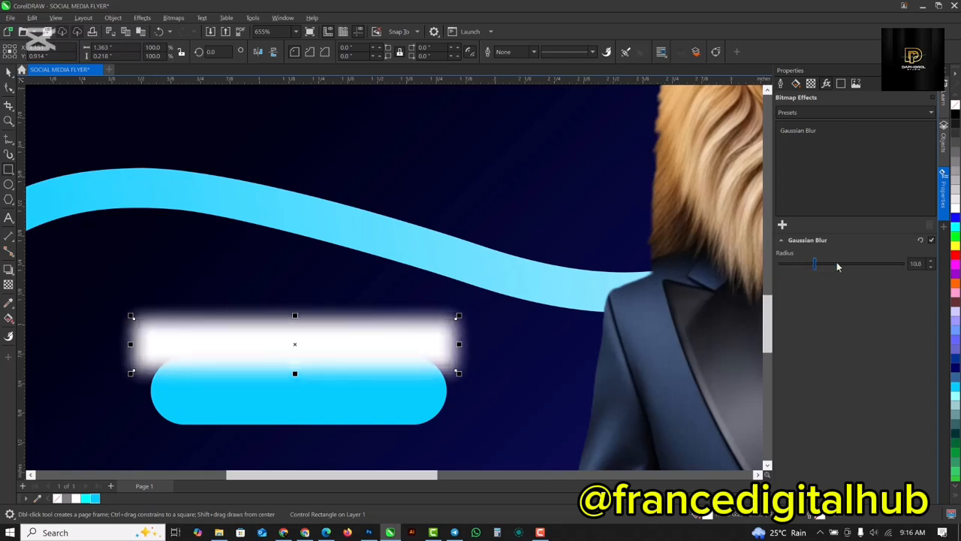
Move the blurred white rectangle above the blue pill and place it inside the pill with PowerClip.
{"action": "left_click_drag", "start_coordinate": [332, 362], "coordinate": [356, 285]}
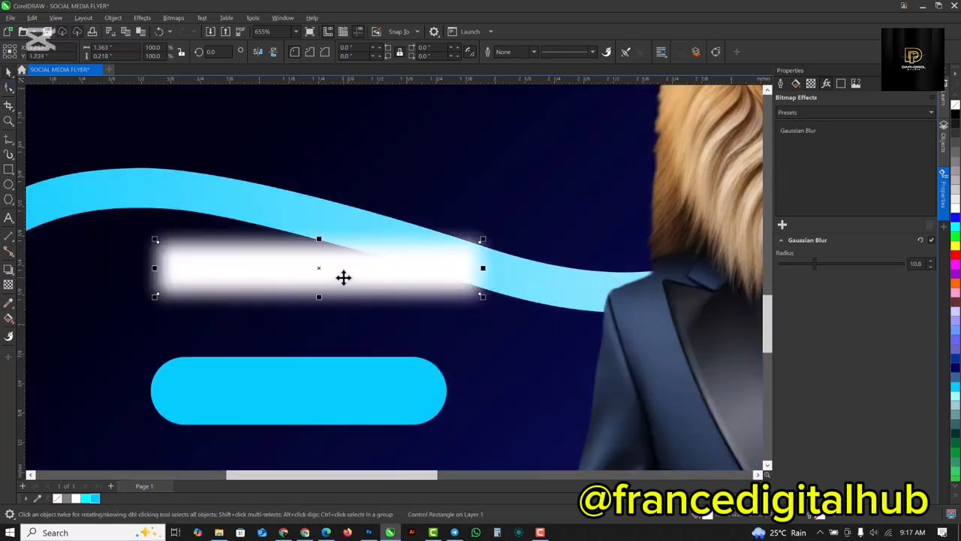
{"action": "right_click", "coordinate": [343, 278]}
{"action": "left_click", "coordinate": [292, 270]}
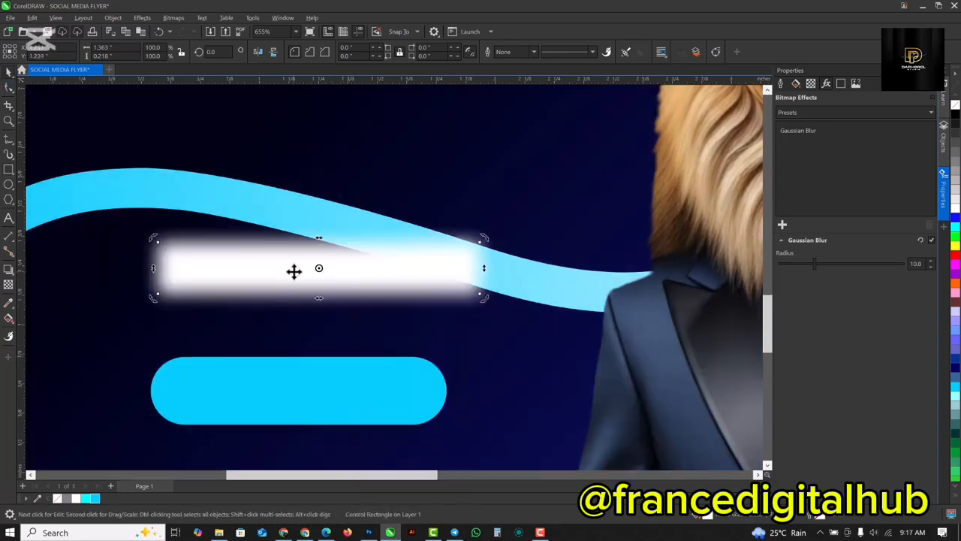
{"action": "right_click", "coordinate": [293, 272]}
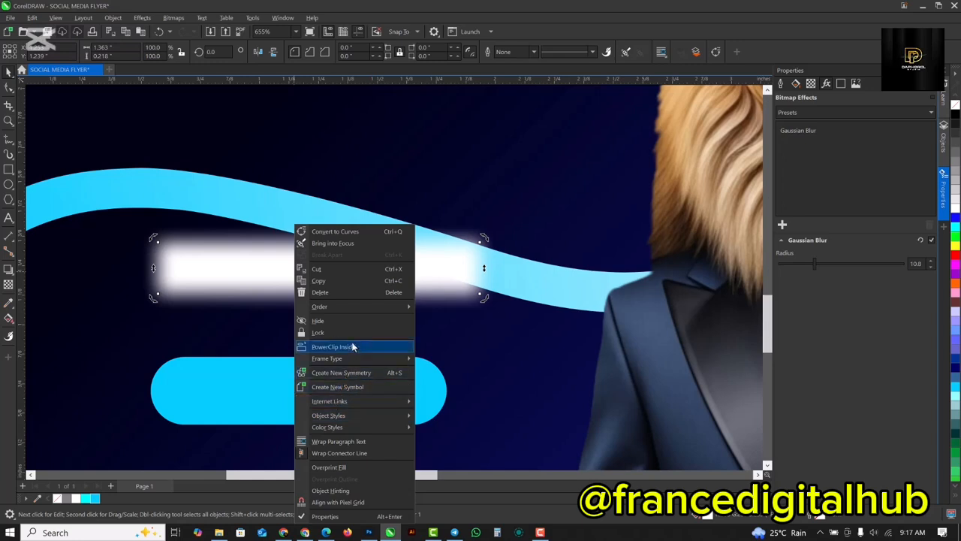
{"action": "left_click", "coordinate": [352, 346]}
{"action": "left_click", "coordinate": [259, 399]}
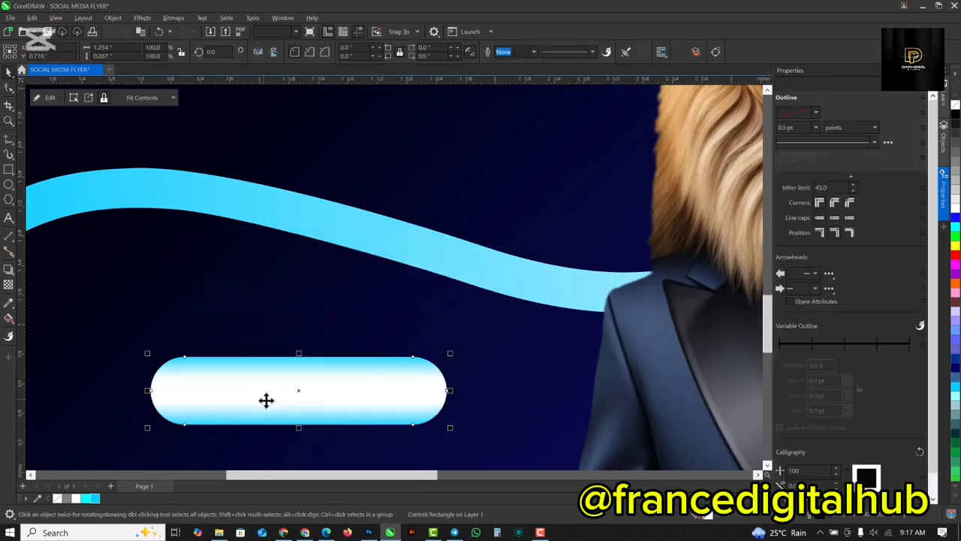
Inside the pill's PowerClip, arrange blurred white strips along its upper and lower edges as highlights, and finish editing.
{"action": "left_click", "coordinate": [45, 98]}
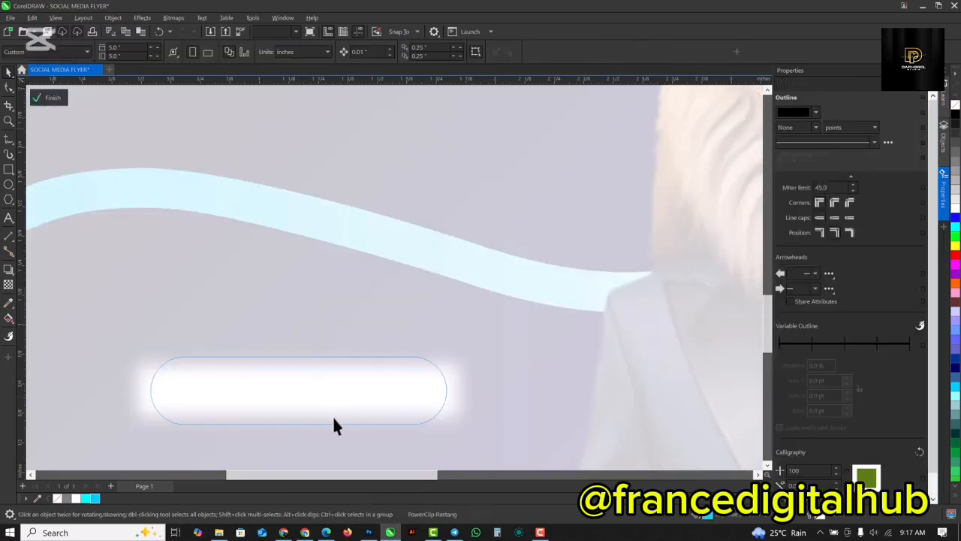
{"action": "left_click_drag", "start_coordinate": [311, 399], "coordinate": [376, 438]}
{"action": "left_click", "coordinate": [51, 101]}
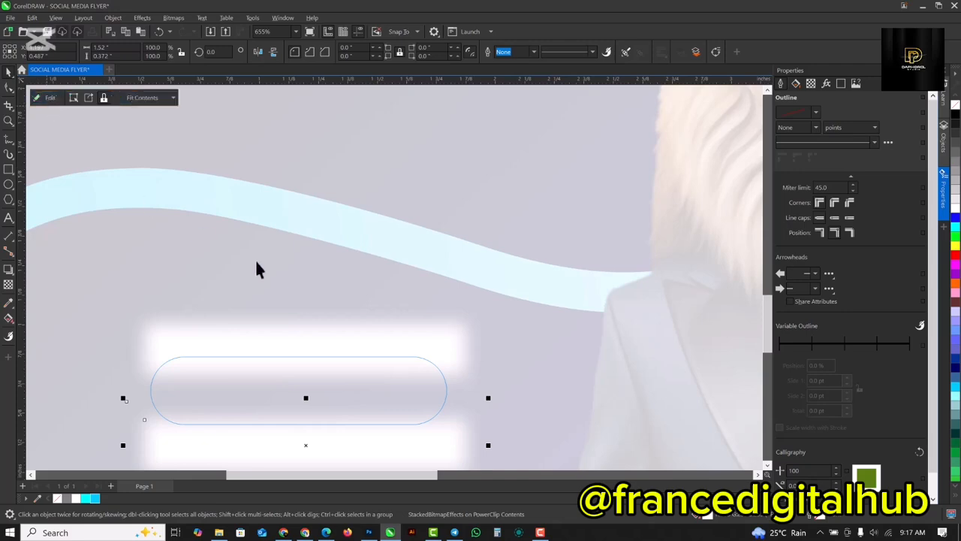
{"action": "scroll", "coordinate": [378, 342], "scroll_direction": "down", "scroll_amount": 5}
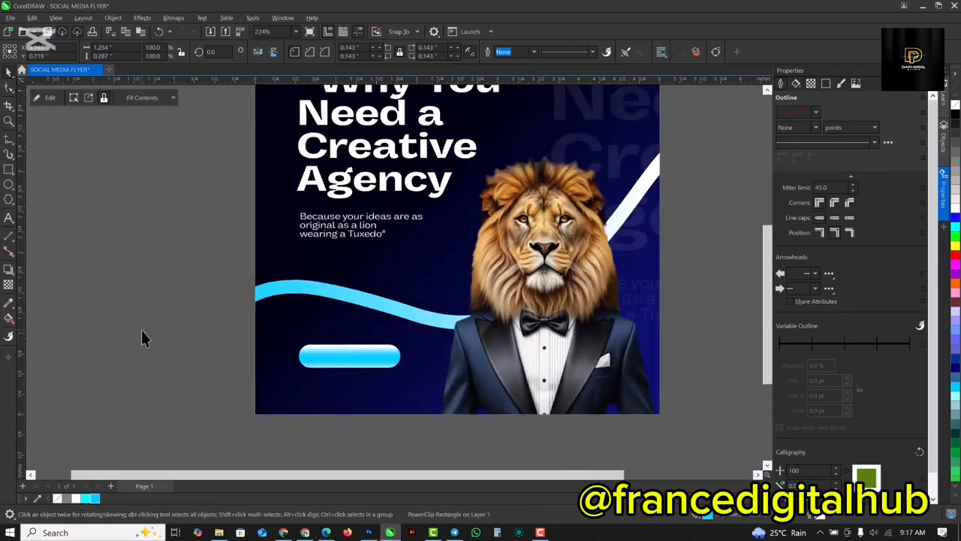
{"action": "left_click", "coordinate": [142, 335]}
{"action": "scroll", "coordinate": [274, 293], "scroll_direction": "down", "scroll_amount": 1}
Ungroup the headline and tagline text, and split the grouped tagline line "Because your ideas are as" into separate text objects.
{"action": "left_click", "coordinate": [331, 238]}
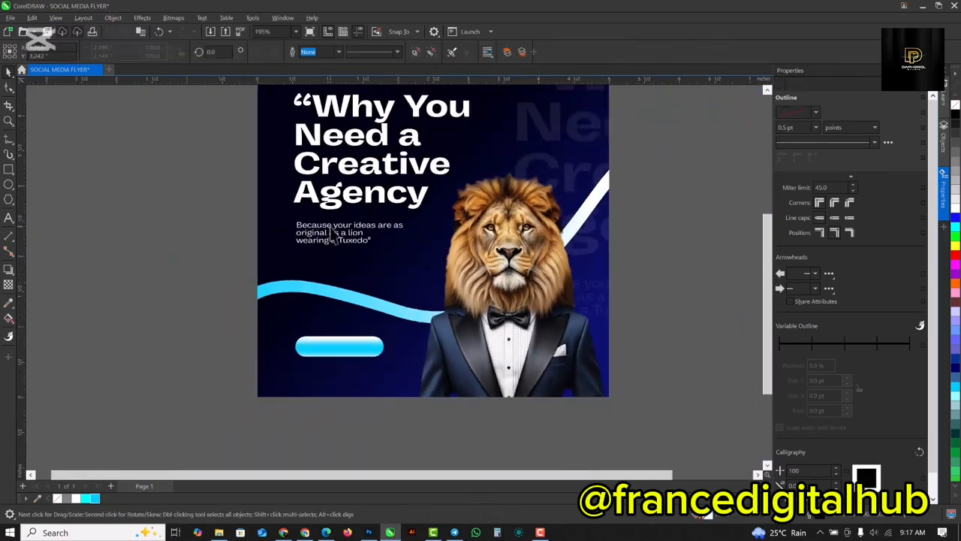
{"action": "left_click", "coordinate": [417, 53]}
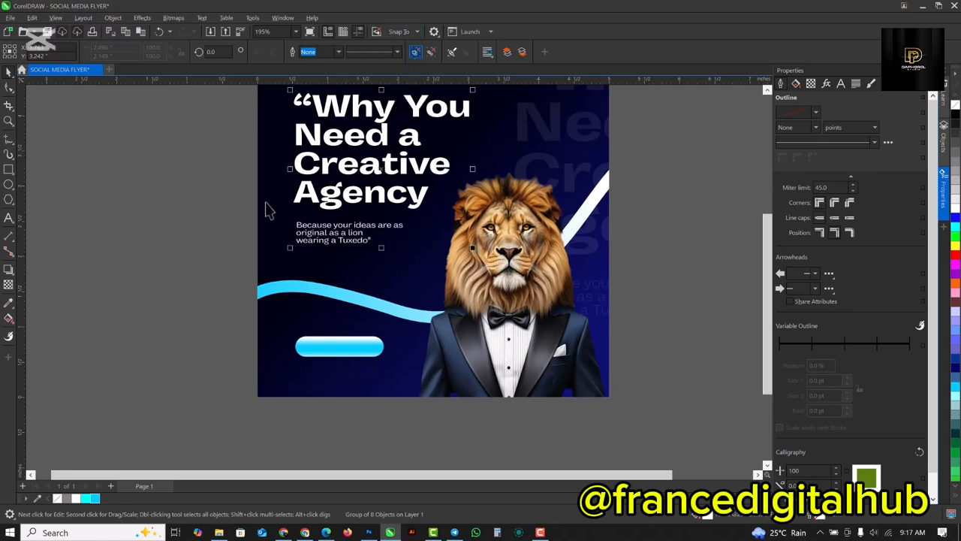
{"action": "left_click", "coordinate": [232, 221]}
{"action": "left_click", "coordinate": [337, 229]}
{"action": "left_click", "coordinate": [341, 226]}
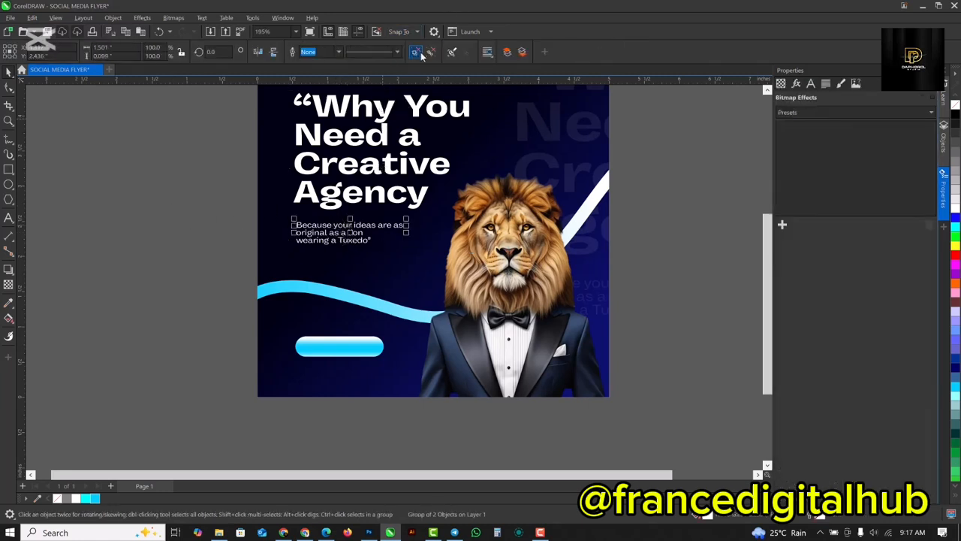
{"action": "key", "text": "ctrl+u"}
{"action": "left_click", "coordinate": [183, 241]}
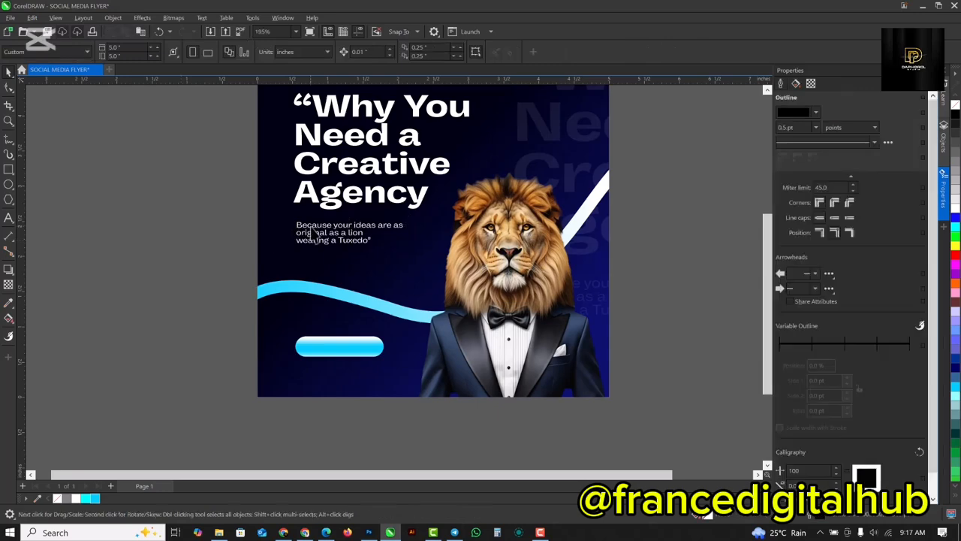
Place a copy of the tagline text "Because your" in the middle of the blue pill button.
{"action": "left_click", "coordinate": [311, 228]}
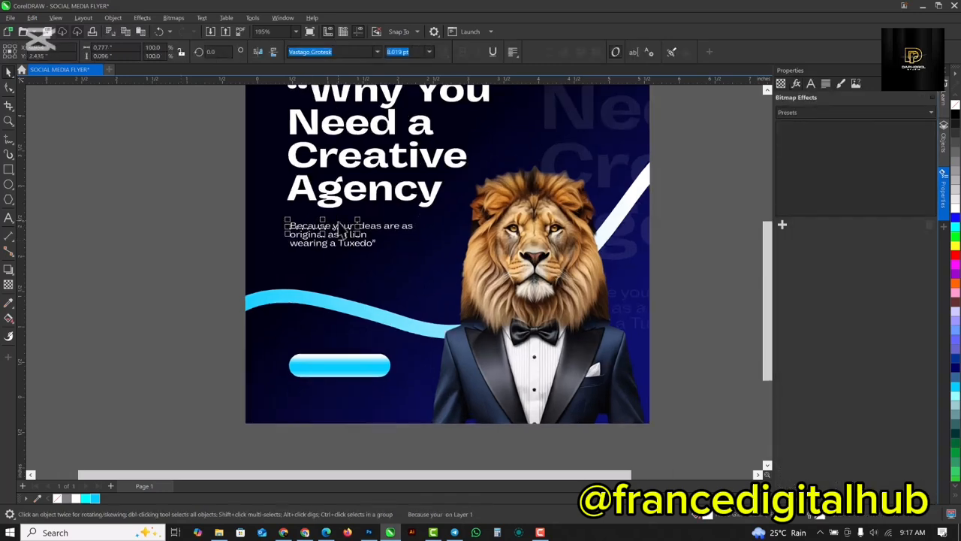
{"action": "scroll", "coordinate": [296, 248], "scroll_direction": "up", "scroll_amount": 4}
{"action": "scroll", "coordinate": [297, 248], "scroll_direction": "up", "scroll_amount": 3}
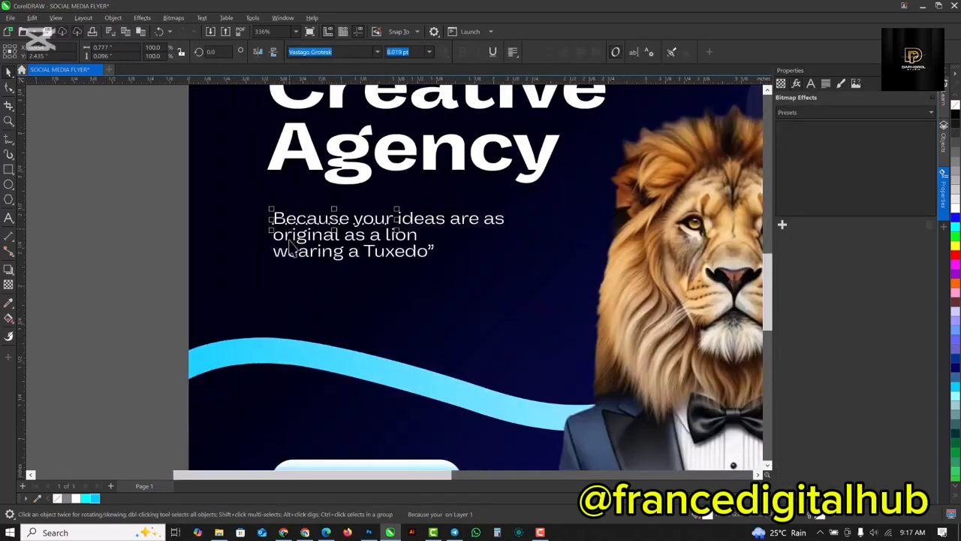
{"action": "scroll", "coordinate": [297, 248], "scroll_direction": "down", "scroll_amount": 2}
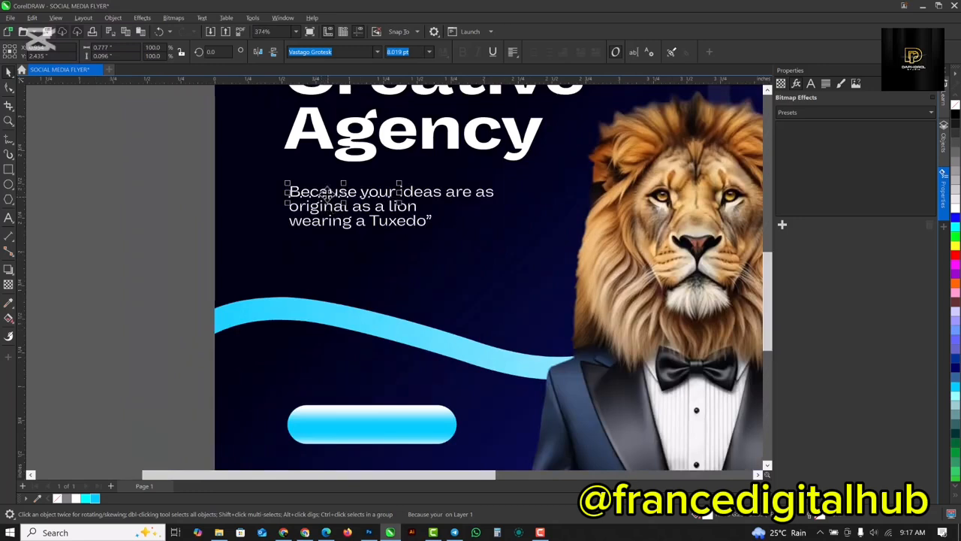
{"action": "left_click_drag", "start_coordinate": [327, 204], "coordinate": [356, 425]}
{"action": "scroll", "coordinate": [362, 443], "scroll_direction": "up", "scroll_amount": 2}
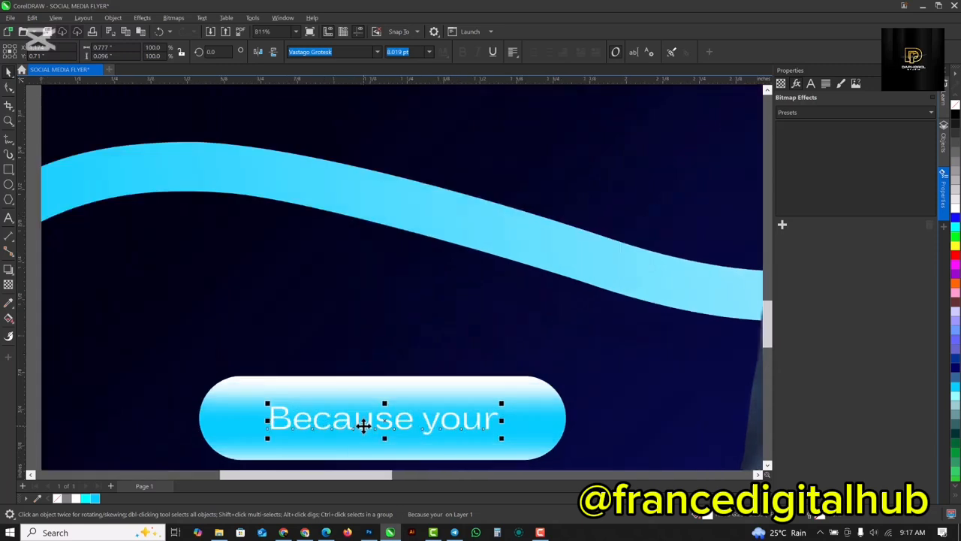
Replace the copied text on the blue pill with "Contact Us".
{"action": "left_click", "coordinate": [364, 426]}
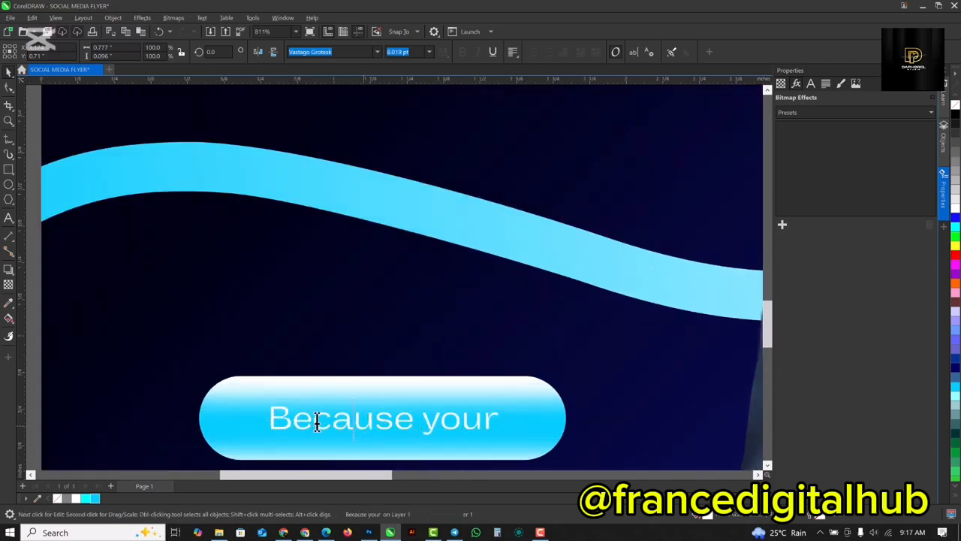
{"action": "key", "text": "ctrl+a"}
{"action": "scroll", "coordinate": [368, 418], "scroll_direction": "down", "scroll_amount": 2}
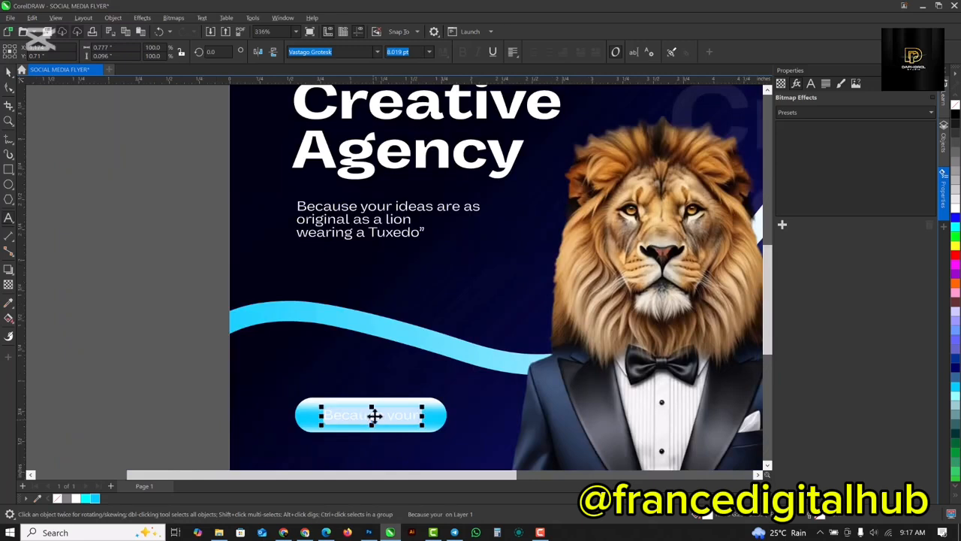
{"action": "scroll", "coordinate": [374, 415], "scroll_direction": "up", "scroll_amount": 2}
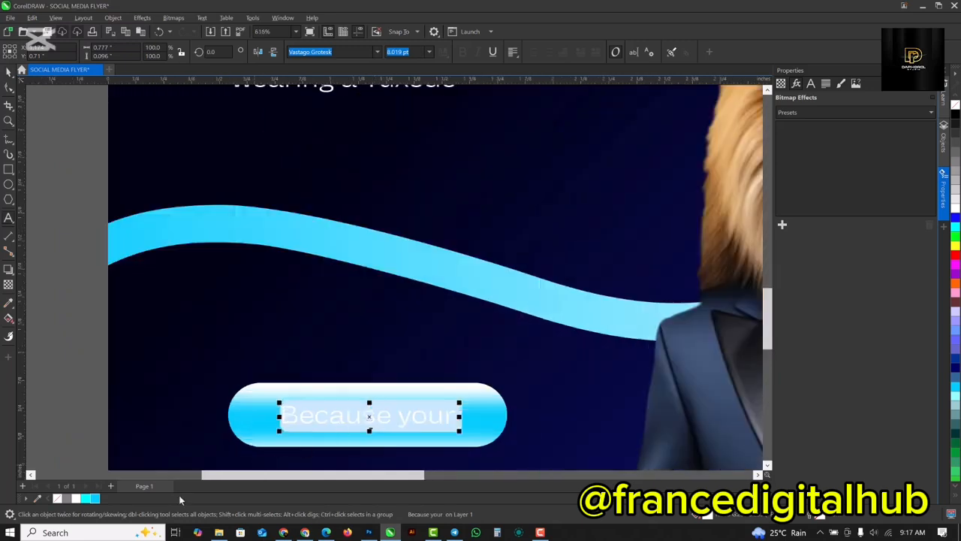
{"action": "type", "text": "Contact Us"}
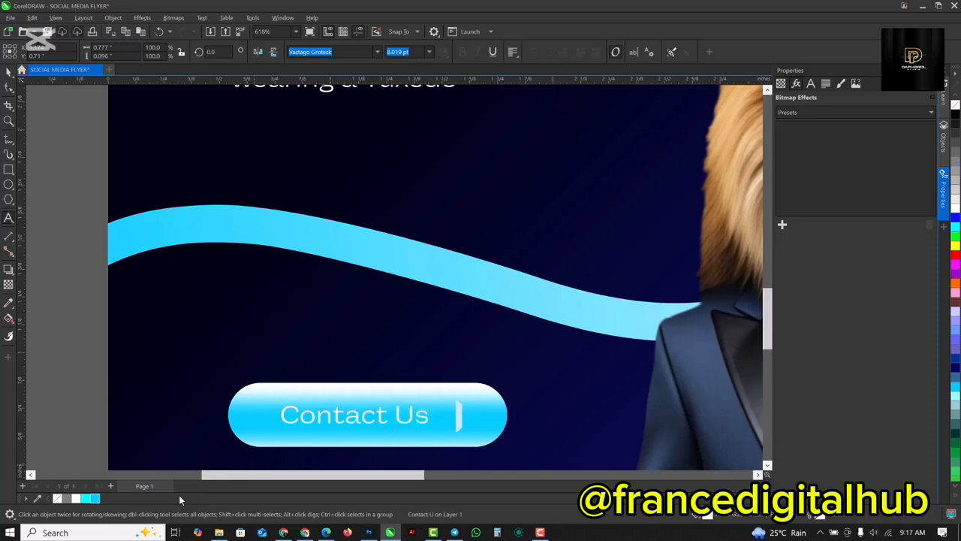
{"action": "key", "text": "ctrl+space"}
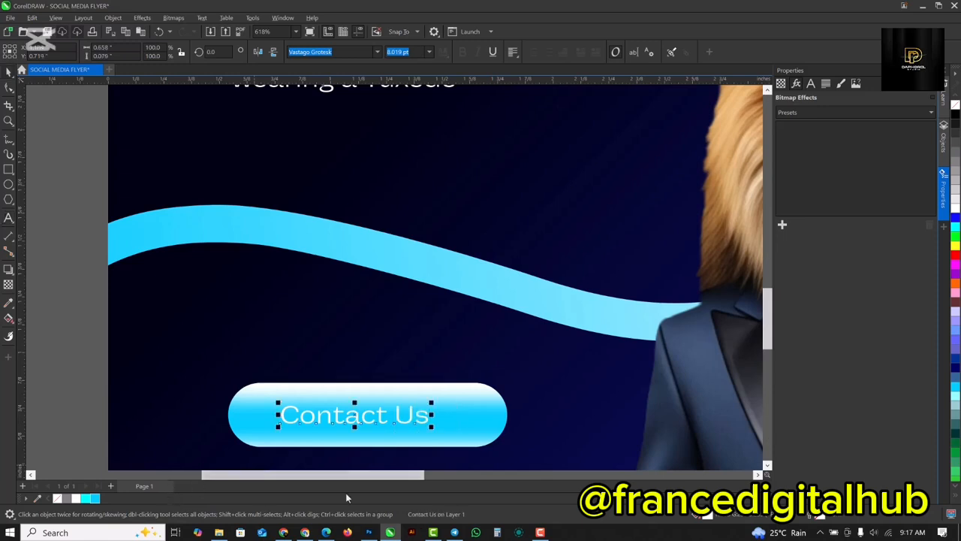
Set the "Contact Us" text in Vastago Grotesk Bold and enlarge it to about 8.9 pt.
{"action": "left_click", "coordinate": [356, 51]}
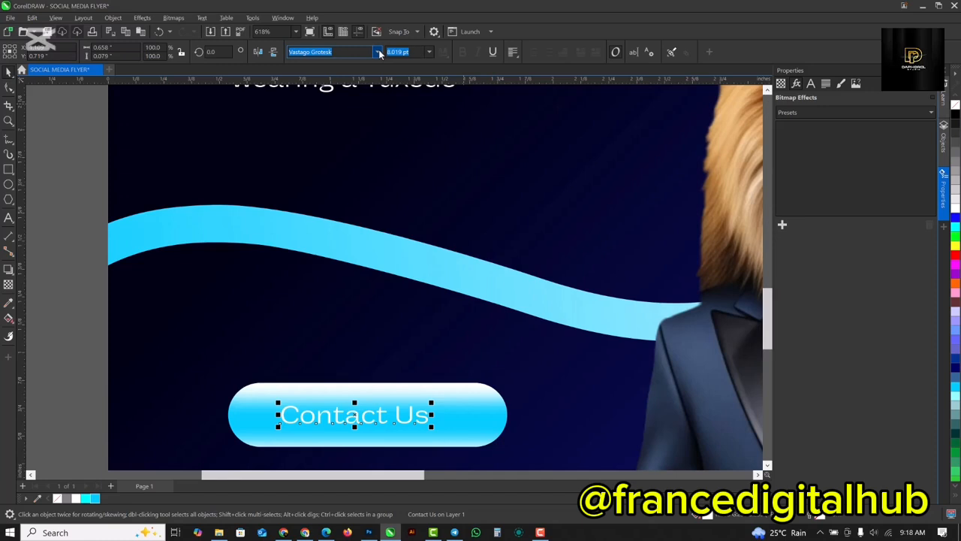
{"action": "left_click", "coordinate": [377, 51]}
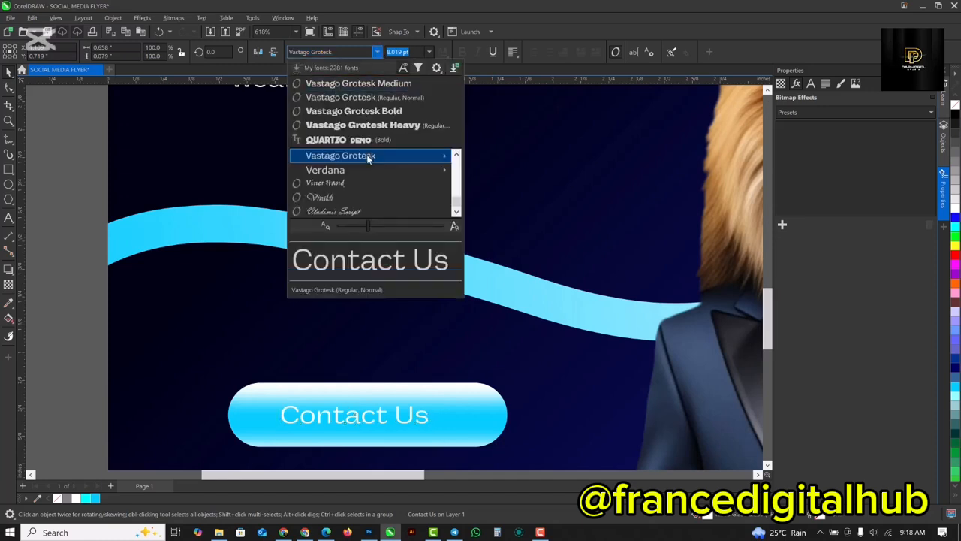
{"action": "mouse_move", "coordinate": [368, 158]}
{"action": "left_click", "coordinate": [563, 242]}
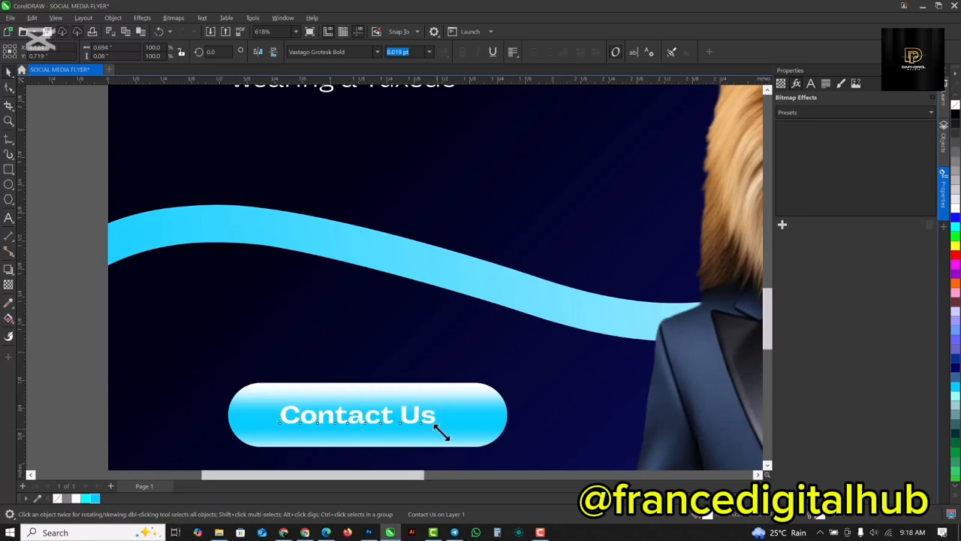
{"action": "left_click_drag", "start_coordinate": [443, 431], "coordinate": [456, 434]}
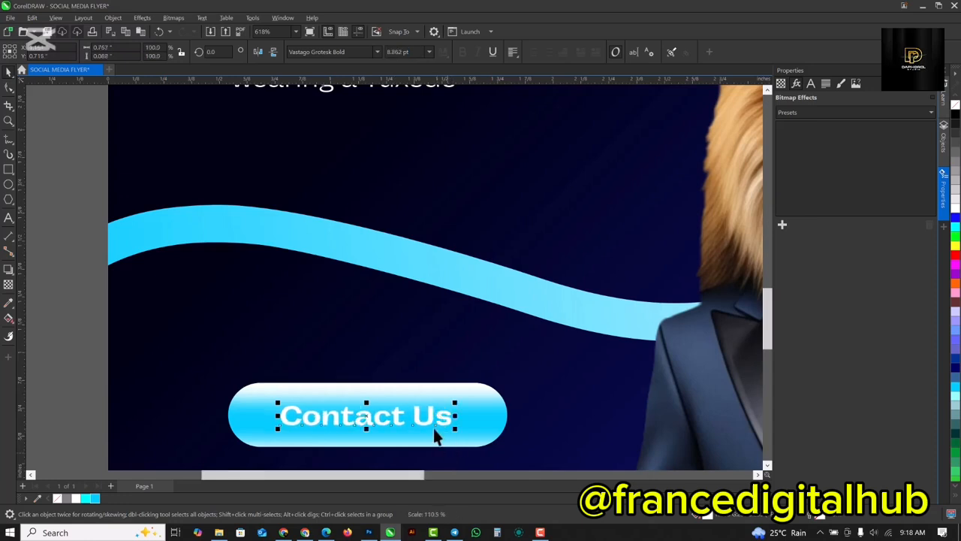
Sample the dark navy of the flyer background above the wave and apply it to the "Contact Us" text.
{"action": "left_click", "coordinate": [7, 308]}
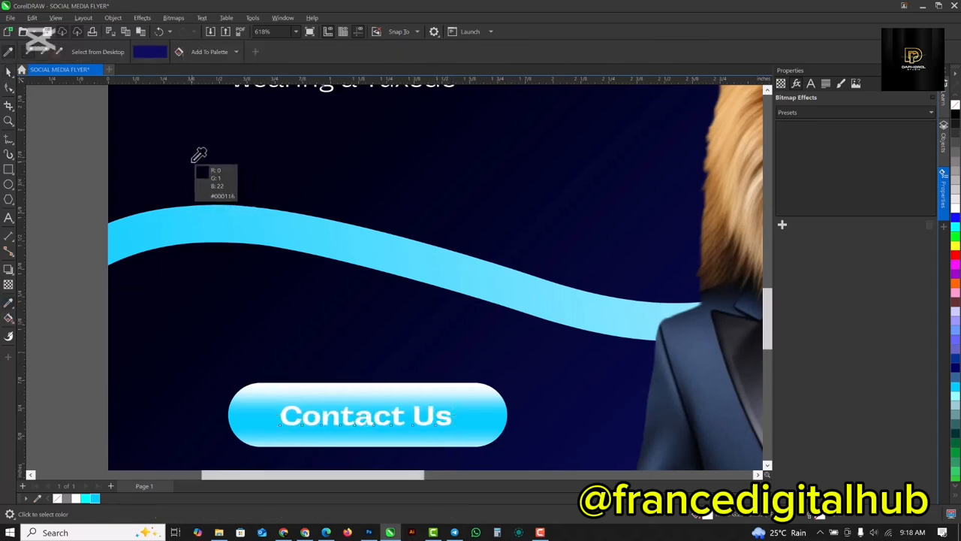
{"action": "left_click", "coordinate": [194, 159]}
{"action": "scroll", "coordinate": [285, 424], "scroll_direction": "up", "scroll_amount": 4}
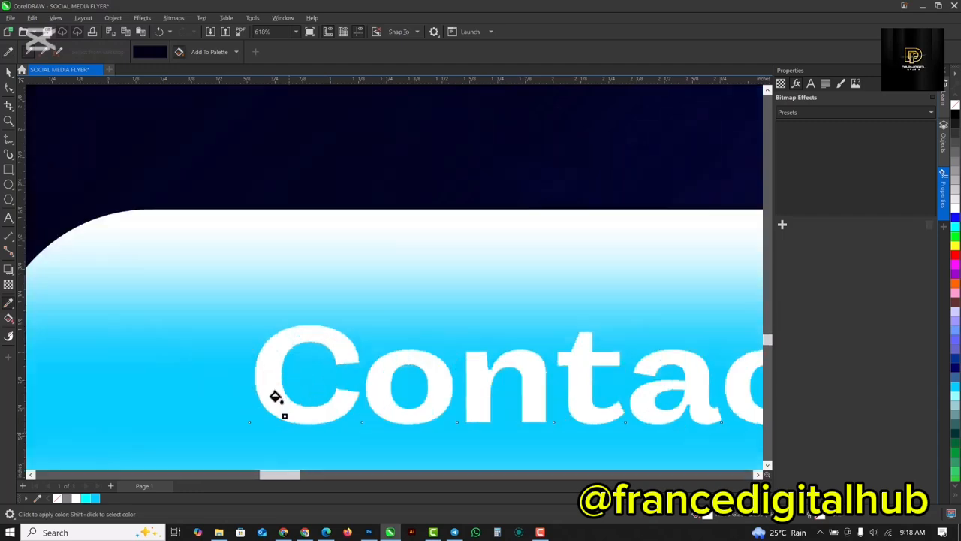
{"action": "left_click", "coordinate": [275, 397]}
{"action": "scroll", "coordinate": [372, 319], "scroll_direction": "down", "scroll_amount": 6}
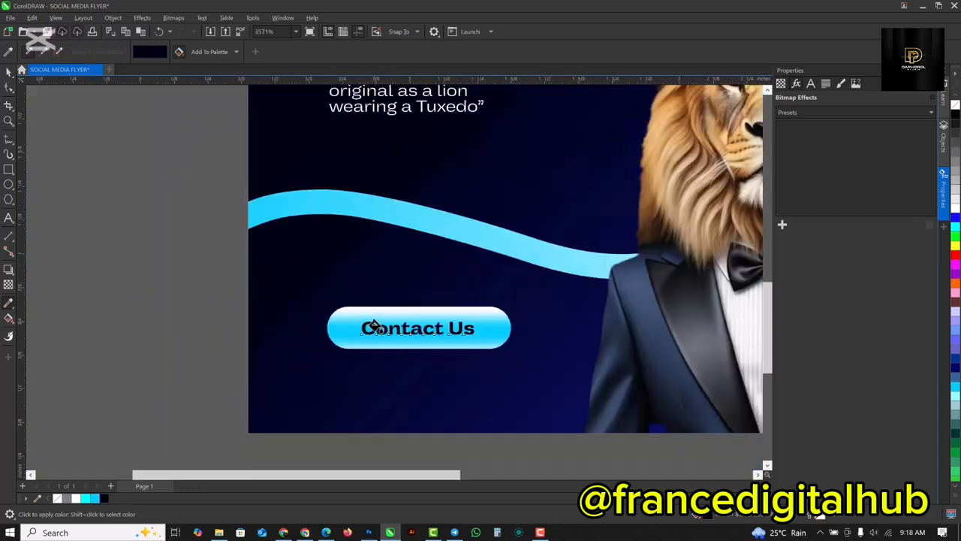
{"action": "scroll", "coordinate": [408, 331], "scroll_direction": "down", "scroll_amount": 1}
{"action": "key", "text": "space"}
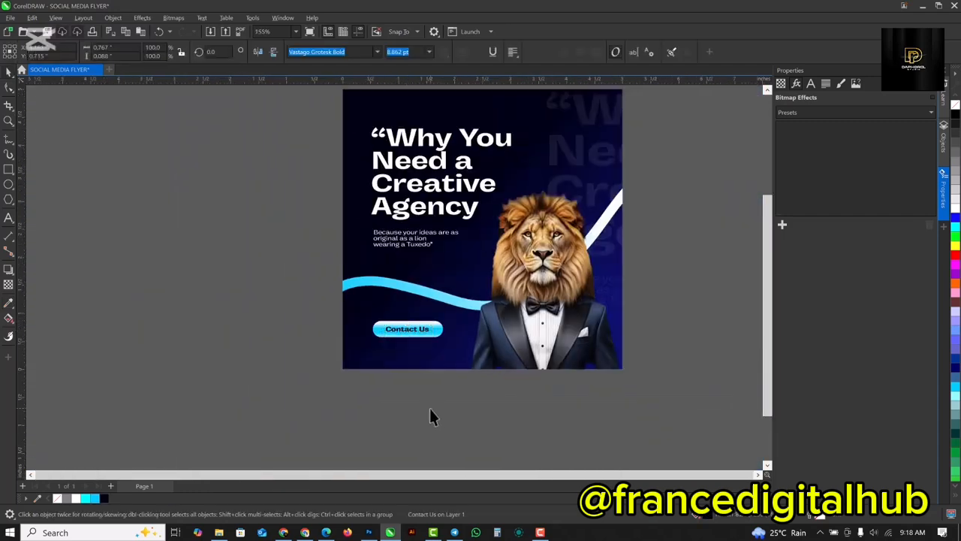
Apply Auto Adjust to the tuxedo lion bitmap.
{"action": "scroll", "coordinate": [781, 226], "scroll_direction": "up", "scroll_amount": 1}
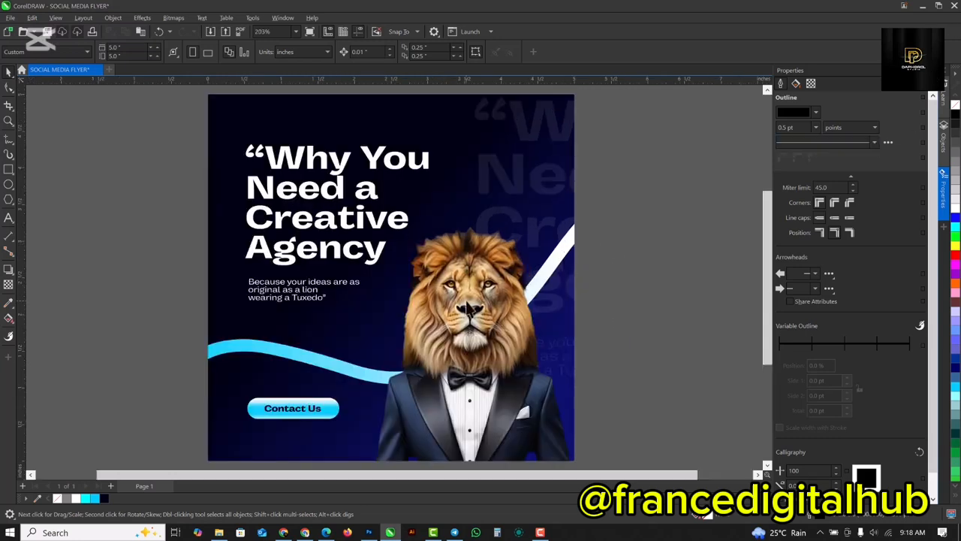
{"action": "left_click", "coordinate": [467, 307]}
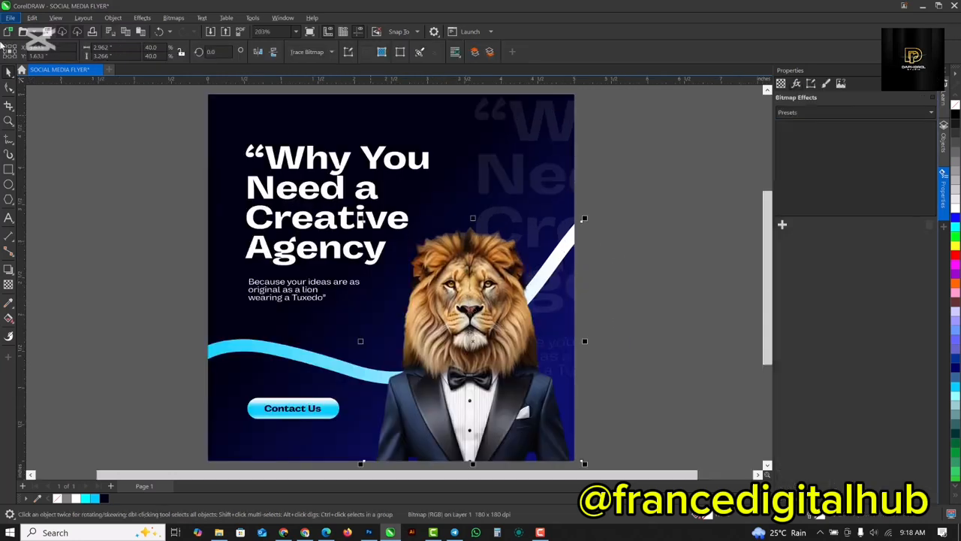
{"action": "left_click", "coordinate": [143, 17]}
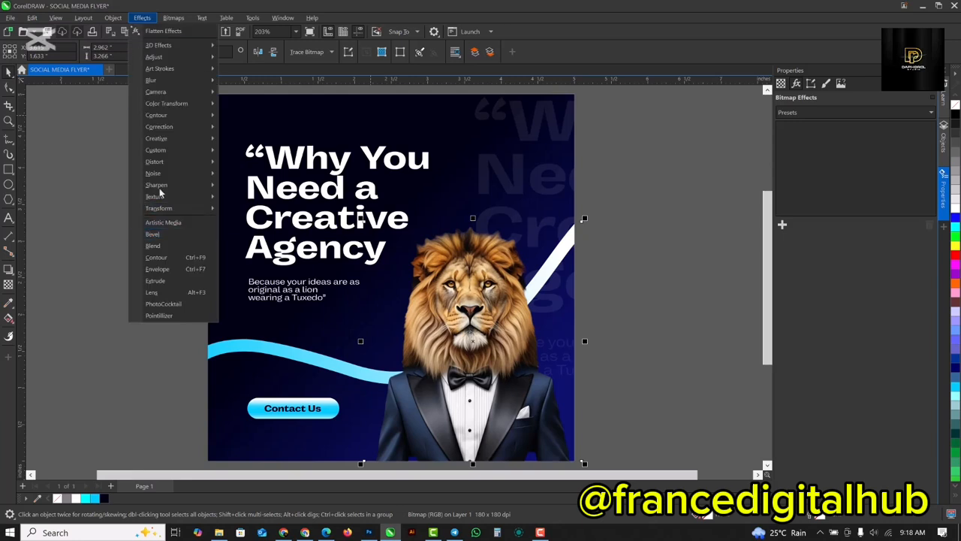
{"action": "left_click", "coordinate": [474, 316]}
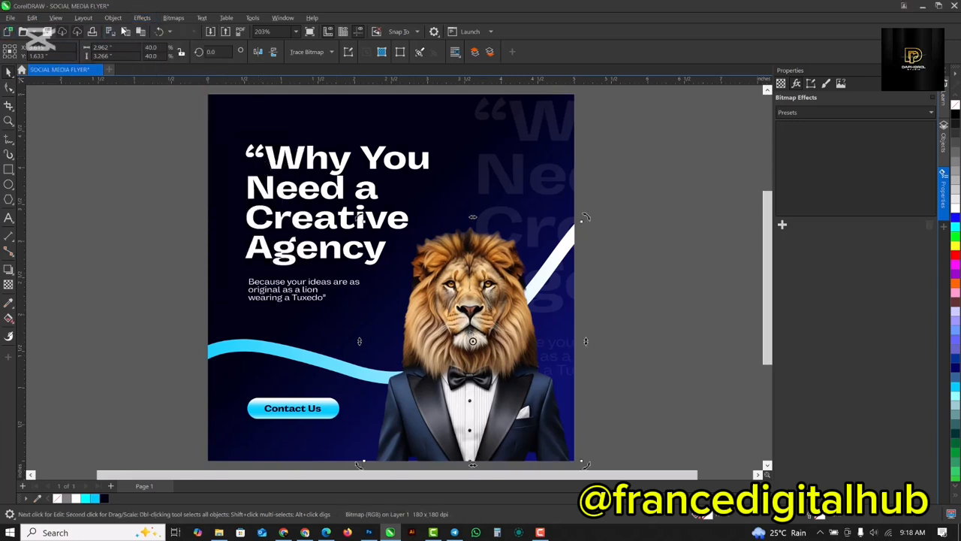
{"action": "left_click", "coordinate": [145, 18]}
{"action": "mouse_move", "coordinate": [179, 58]}
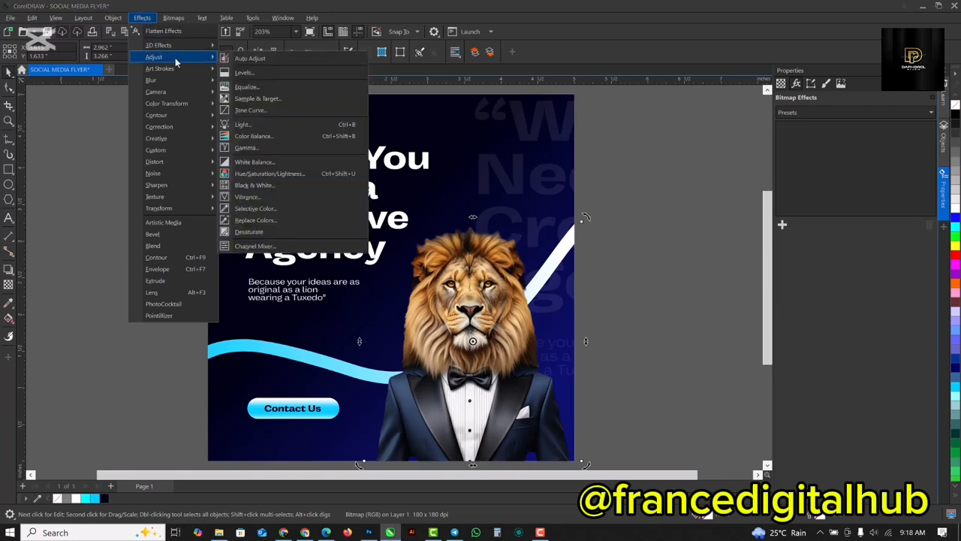
{"action": "left_click", "coordinate": [255, 59]}
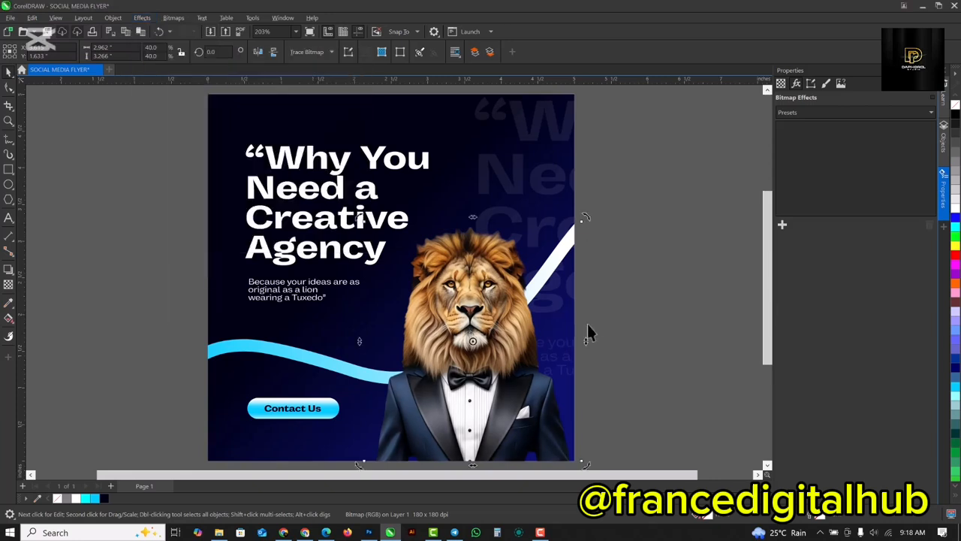
Apply Color Balance to the lion: shadows Cyan-Red -7 and Yellow-Blue 22, midtones Yellow-Blue 21, highlights slightly toward cyan and blue.
{"action": "left_click", "coordinate": [140, 19]}
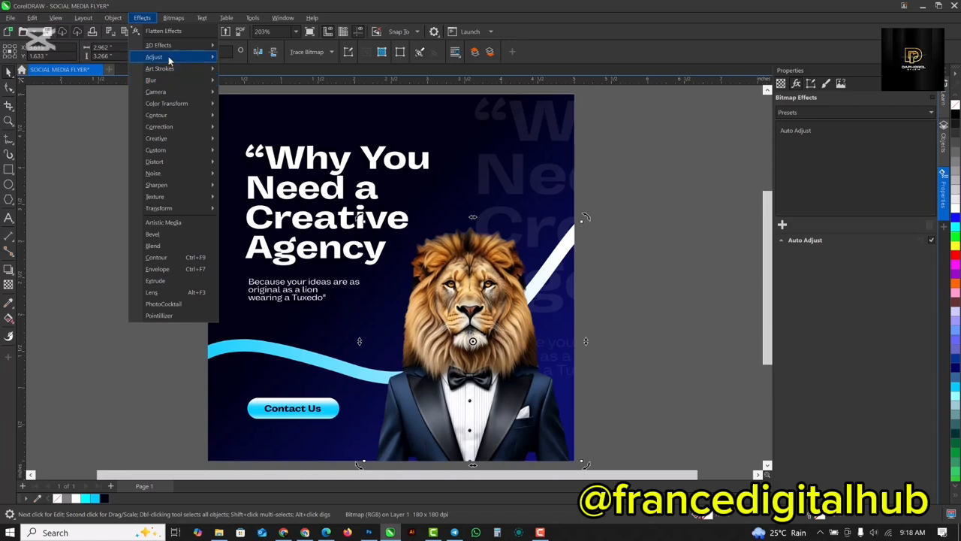
{"action": "mouse_move", "coordinate": [171, 58]}
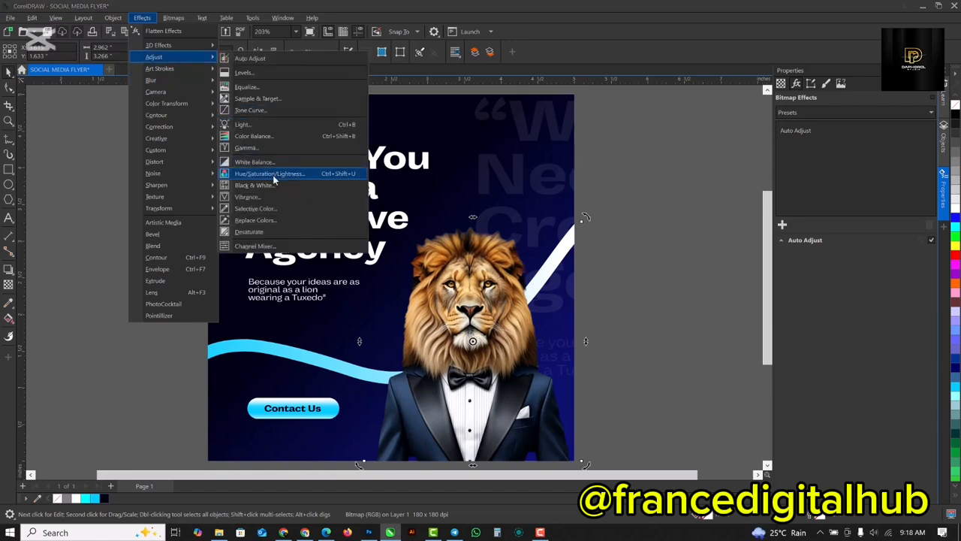
{"action": "left_click", "coordinate": [271, 137]}
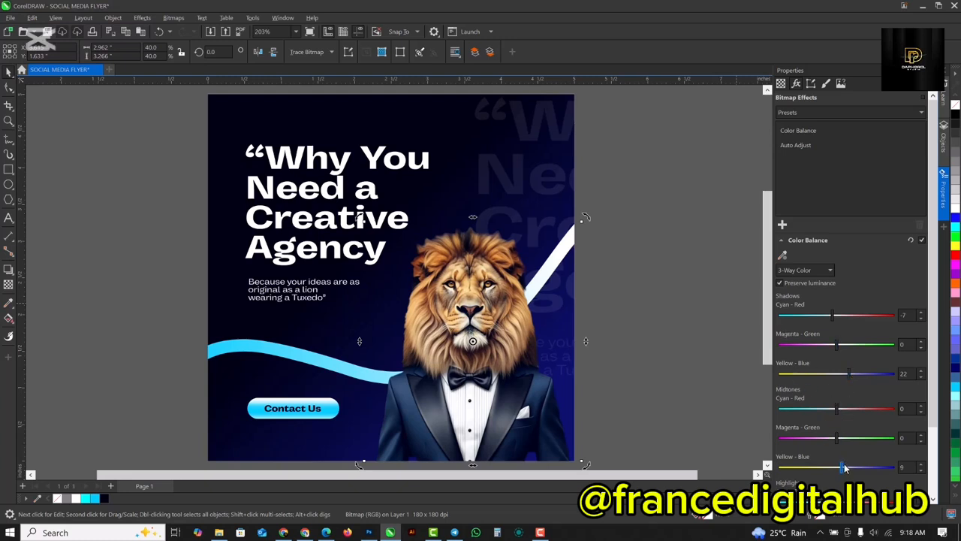
{"action": "scroll", "coordinate": [857, 466], "scroll_direction": "down", "scroll_amount": 3}
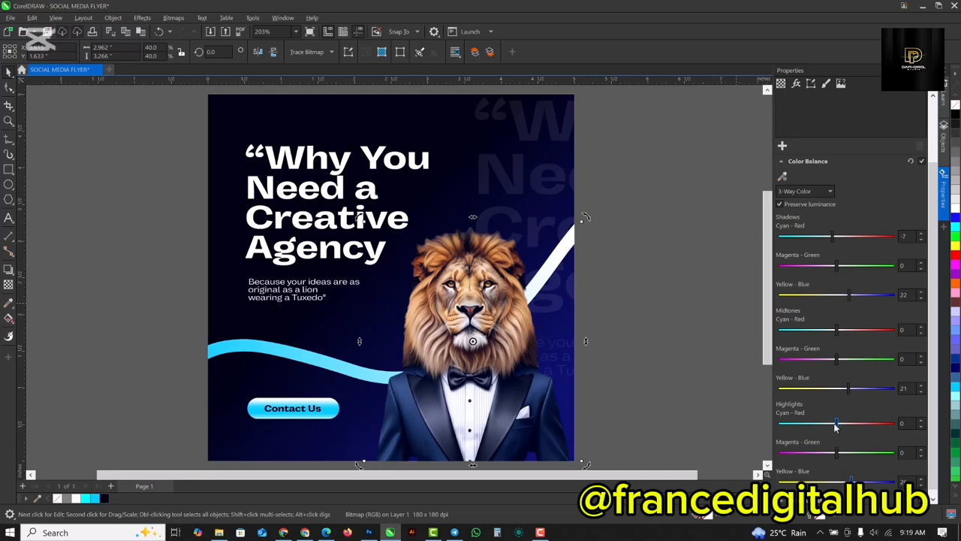
{"action": "left_click_drag", "start_coordinate": [836, 426], "coordinate": [828, 428]}
{"action": "left_click", "coordinate": [943, 194]}
{"action": "scroll", "coordinate": [468, 301], "scroll_direction": "down", "scroll_amount": 1}
{"action": "scroll", "coordinate": [452, 429], "scroll_direction": "up", "scroll_amount": 1}
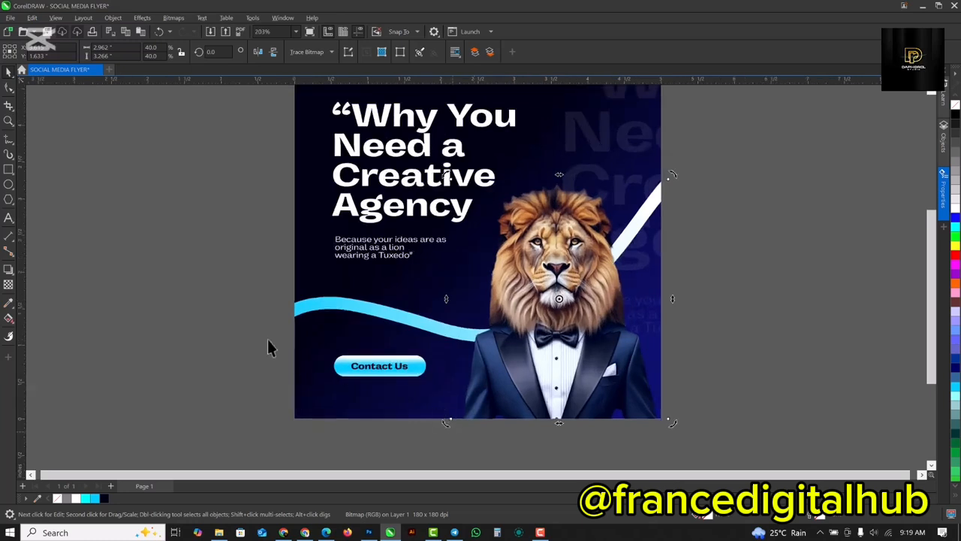
Group the "Contact Us" text with the blue pill, keeping the button at its original place on the flyer.
{"action": "left_click_drag", "start_coordinate": [269, 347], "coordinate": [456, 412]}
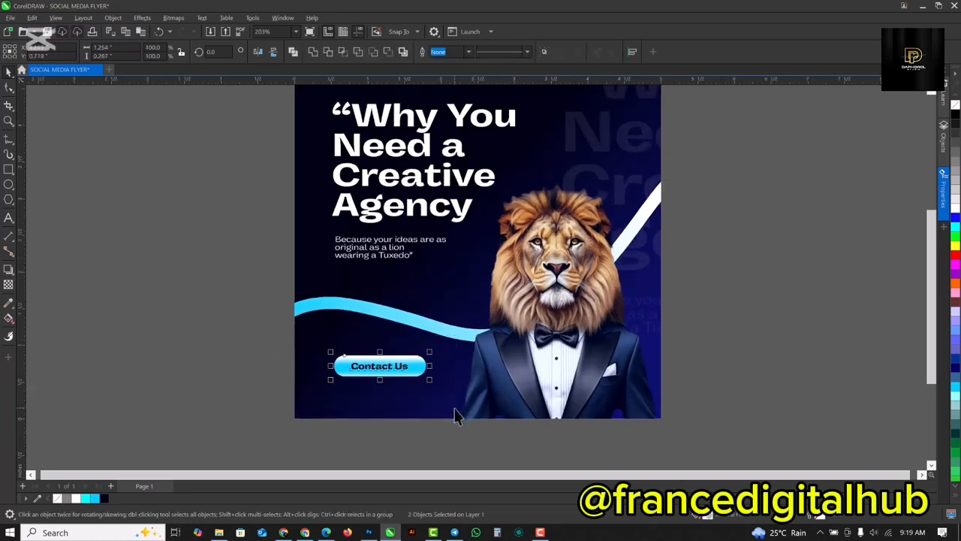
{"action": "key", "text": "ctrl+g"}
{"action": "left_click_drag", "start_coordinate": [396, 364], "coordinate": [235, 340]}
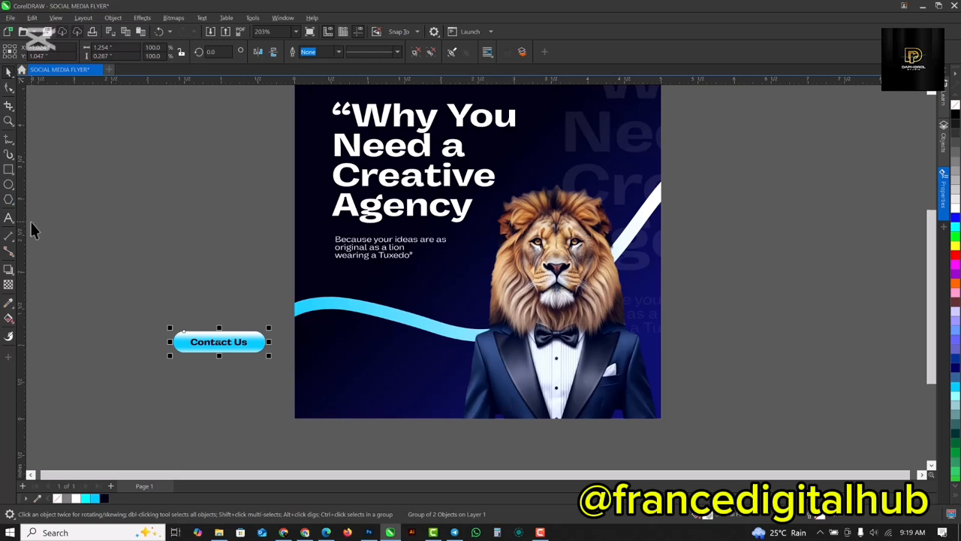
{"action": "key", "text": "ctrl+z"}
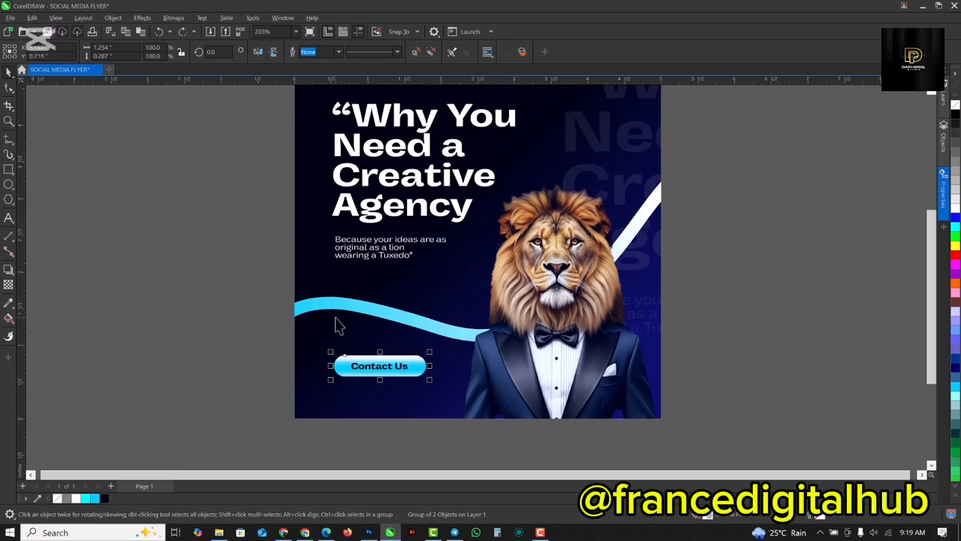
Draw a rectangle about 5.0 by 0.925 inches across the flyer's lower edge and fill it with blue sampled from the background's right side.
{"action": "left_click", "coordinate": [8, 169]}
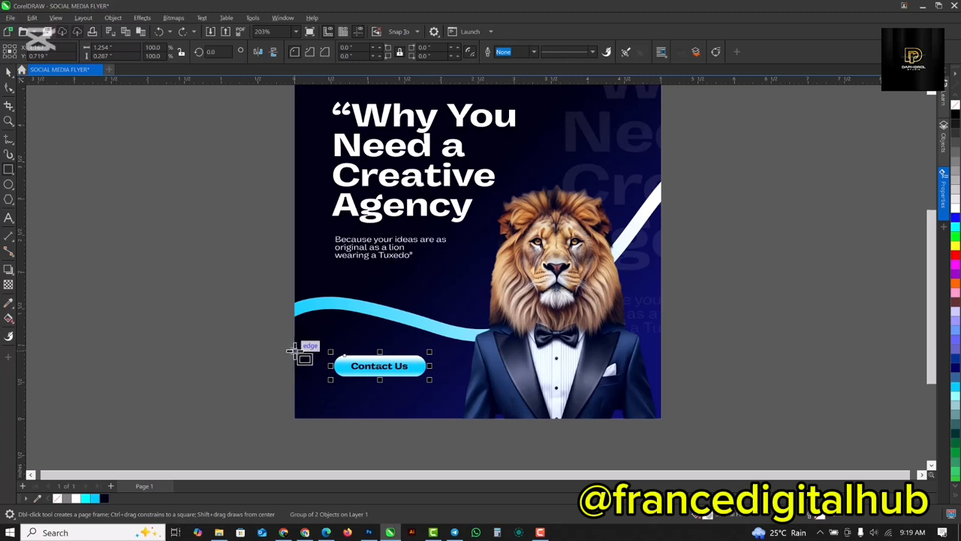
{"action": "left_click_drag", "start_coordinate": [296, 350], "coordinate": [664, 421]}
{"action": "left_click", "coordinate": [10, 304]}
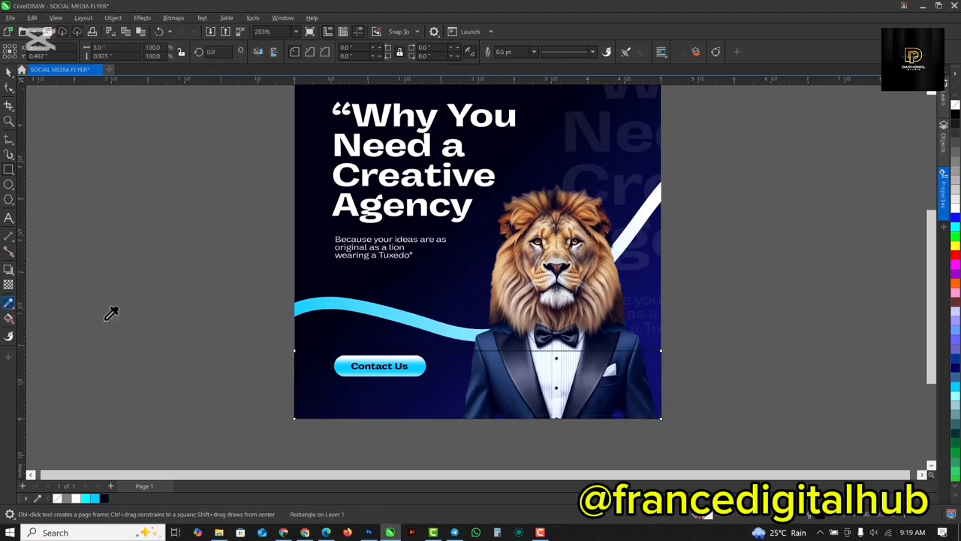
{"action": "left_click", "coordinate": [659, 288]}
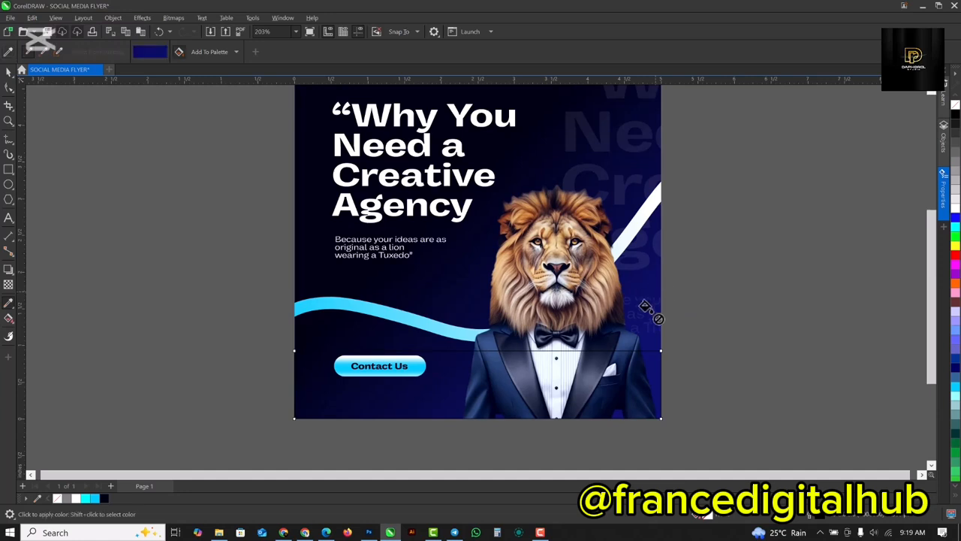
{"action": "left_click", "coordinate": [518, 379]}
{"action": "key", "text": "space"}
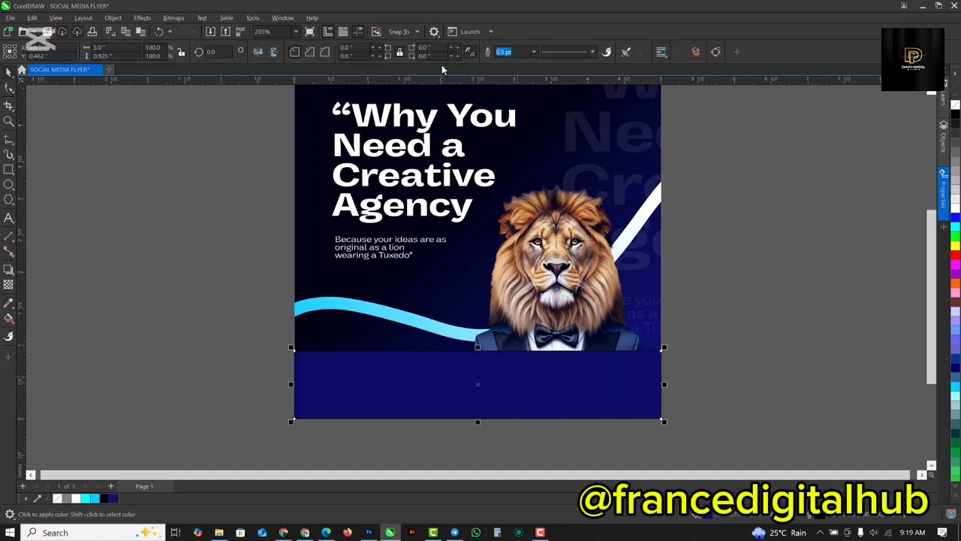
Remove the blue rectangle's outline and fade it out upward with a linear transparency, keeping the "Contact Us" button clear above it.
{"action": "left_click", "coordinate": [533, 52]}
{"action": "left_click", "coordinate": [521, 64]}
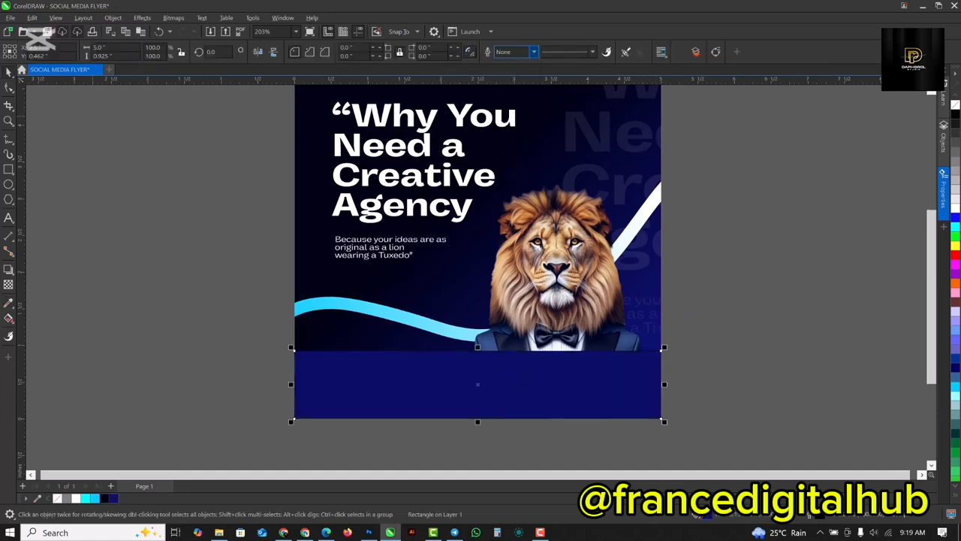
{"action": "left_click", "coordinate": [8, 286]}
{"action": "left_click_drag", "start_coordinate": [436, 398], "coordinate": [480, 328]}
{"action": "key", "text": "space"}
{"action": "key", "text": "ctrl+z"}
{"action": "left_click_drag", "start_coordinate": [237, 331], "coordinate": [501, 409]}
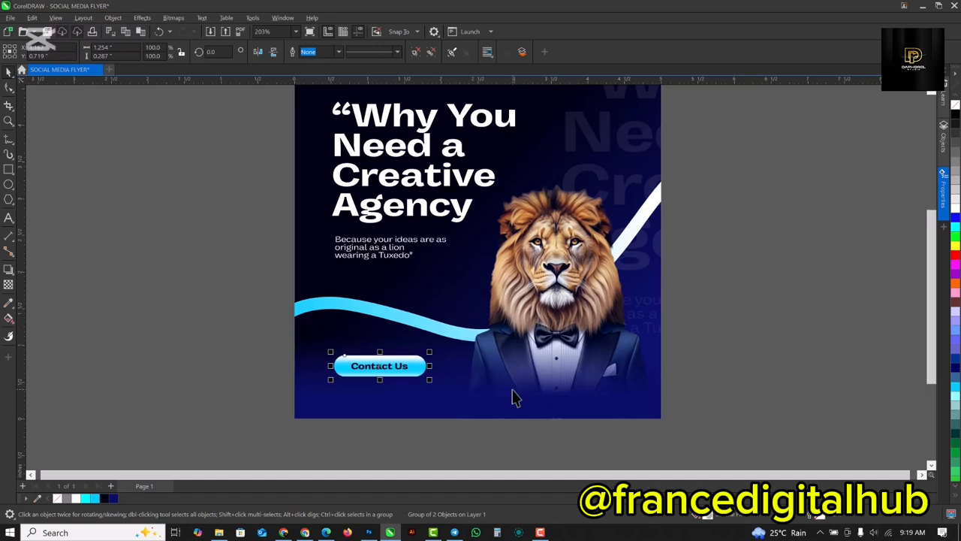
Review the whole flyer, checking the headline, the lion's faded lower edge and the clipped background.
{"action": "left_click", "coordinate": [857, 312]}
{"action": "scroll", "coordinate": [477, 361], "scroll_direction": "down", "scroll_amount": 5}
{"action": "scroll", "coordinate": [509, 264], "scroll_direction": "up", "scroll_amount": 2}
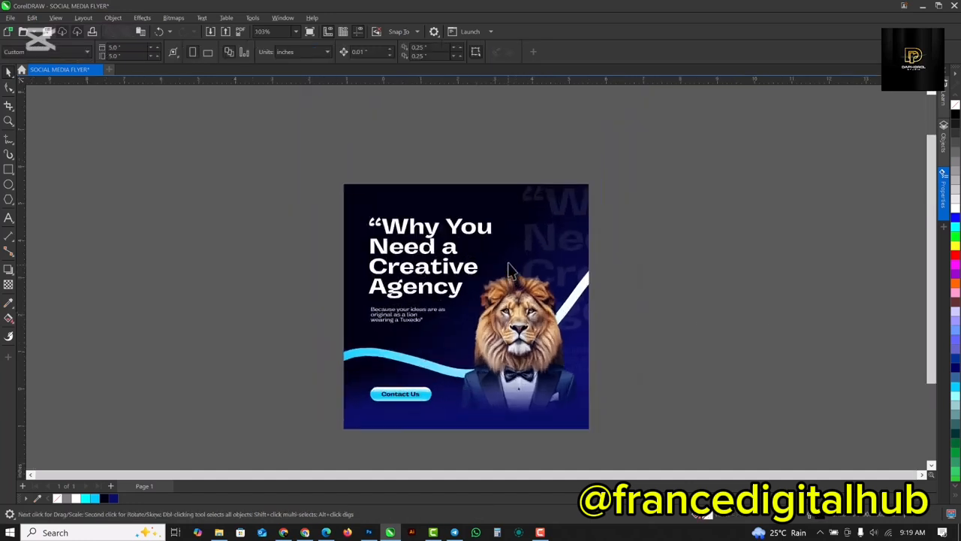
{"action": "scroll", "coordinate": [509, 268], "scroll_direction": "up", "scroll_amount": 2}
{"action": "scroll", "coordinate": [510, 263], "scroll_direction": "up", "scroll_amount": 1}
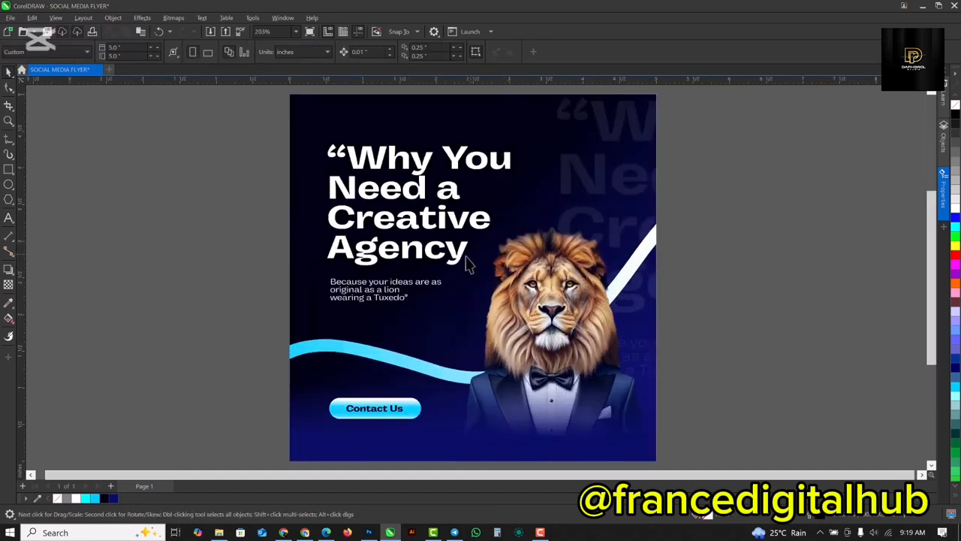
{"action": "left_click", "coordinate": [360, 158]}
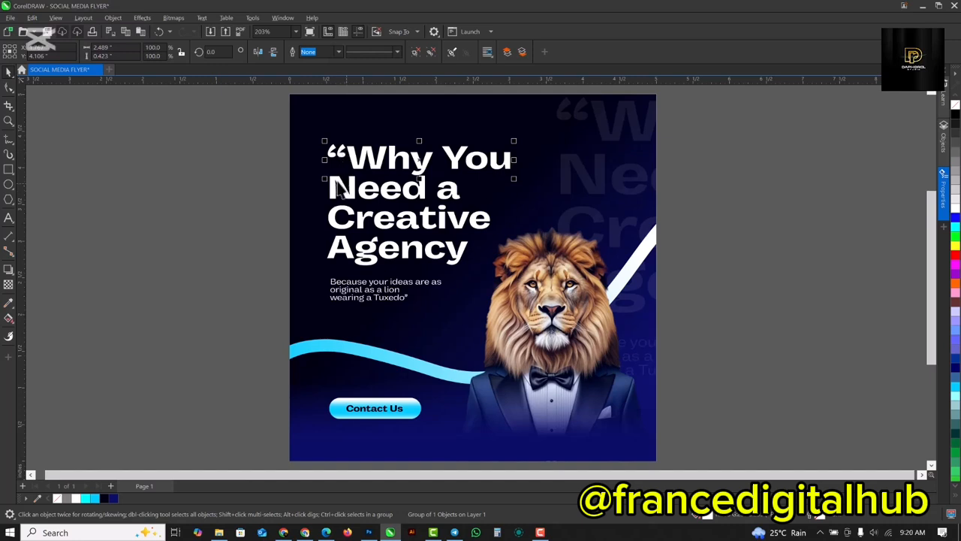
{"action": "left_click", "coordinate": [750, 200]}
{"action": "left_click", "coordinate": [516, 128]}
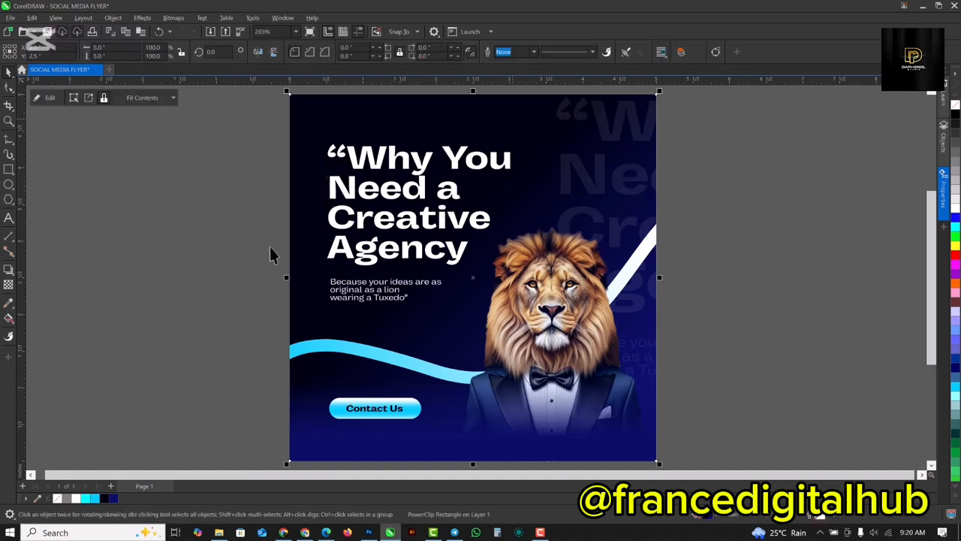
{"action": "scroll", "coordinate": [270, 247], "scroll_direction": "down", "scroll_amount": 1}
{"action": "scroll", "coordinate": [349, 185], "scroll_direction": "up", "scroll_amount": 1}
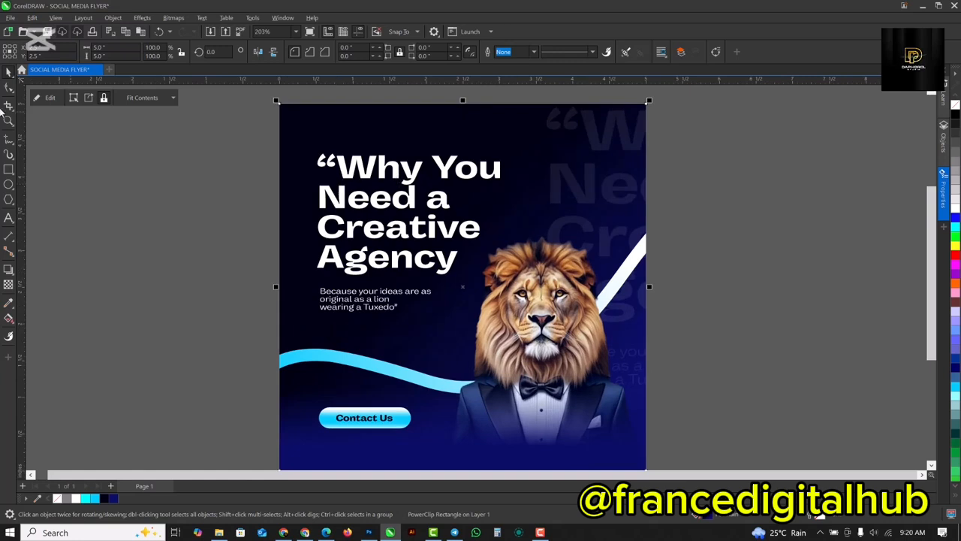
Create a page-sized 5 by 5 inch rectangle, place it beside the flyer and fill it black without an outline.
{"action": "left_click", "coordinate": [9, 170]}
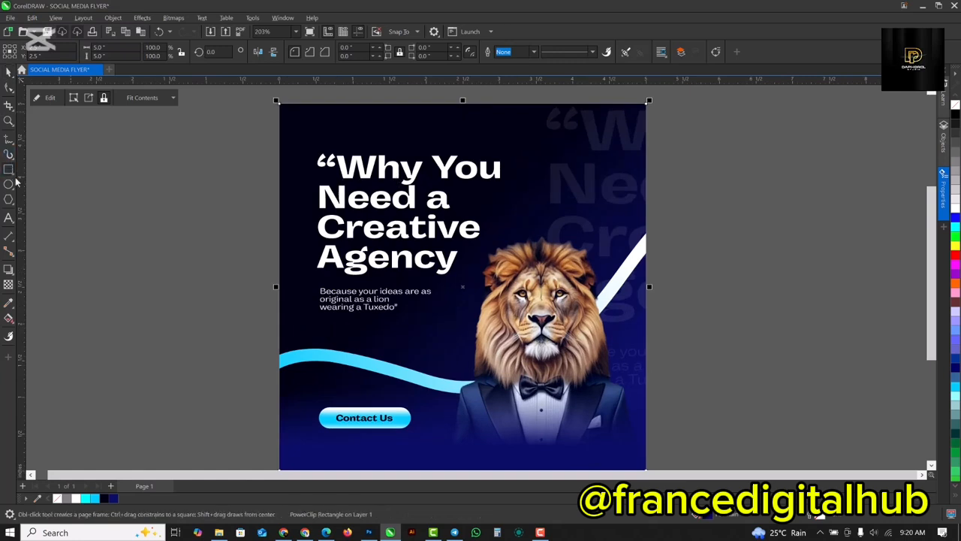
{"action": "scroll", "coordinate": [419, 294], "scroll_direction": "down", "scroll_amount": 1}
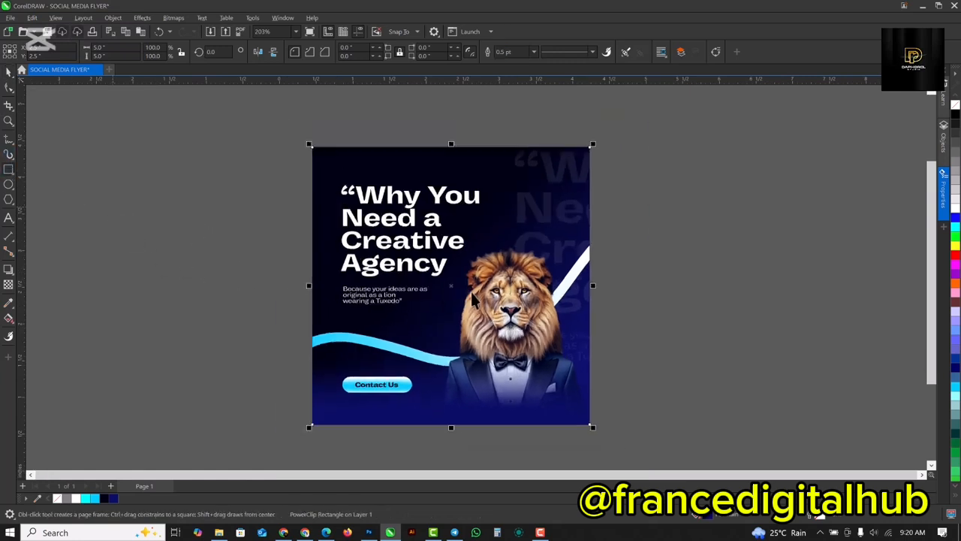
{"action": "key", "text": "space"}
{"action": "left_click_drag", "start_coordinate": [452, 286], "coordinate": [742, 305]}
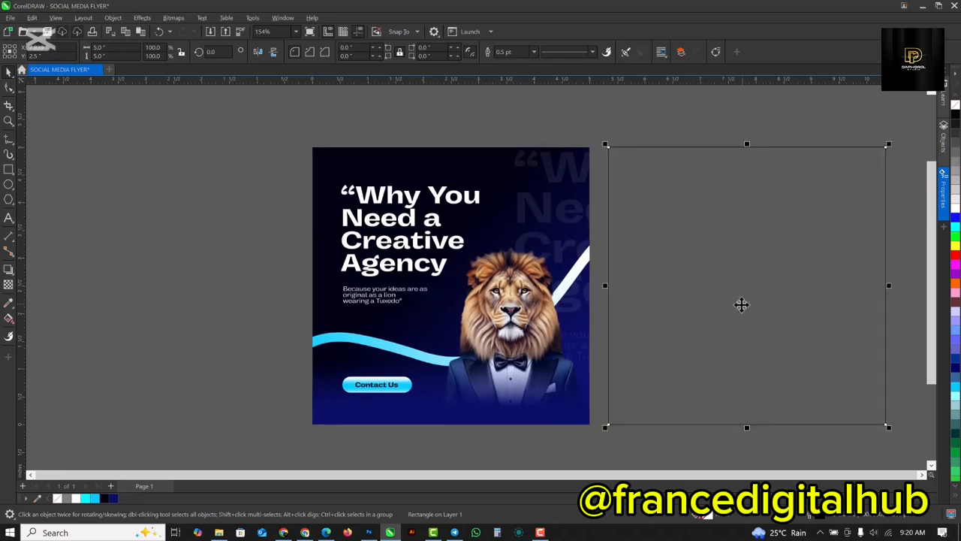
{"action": "left_click", "coordinate": [956, 114]}
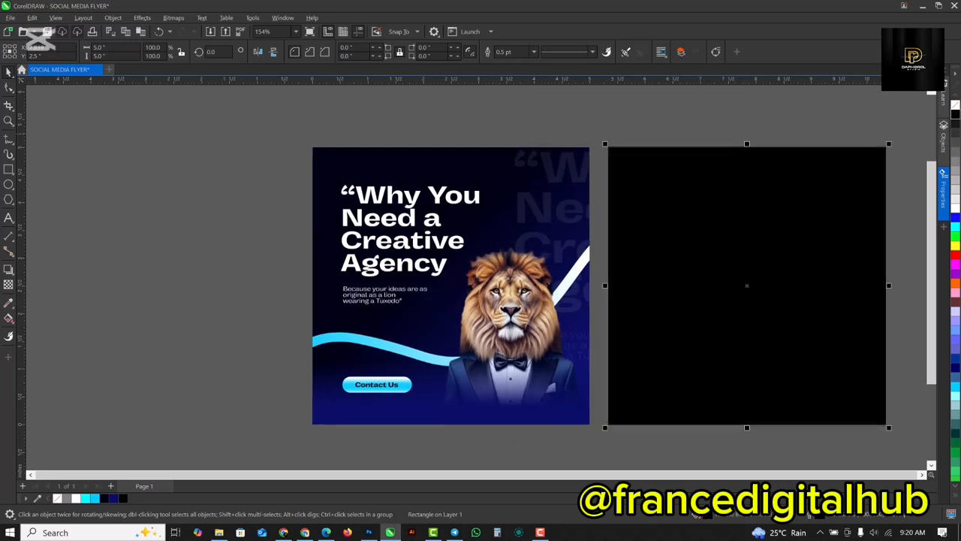
{"action": "right_click", "coordinate": [956, 105]}
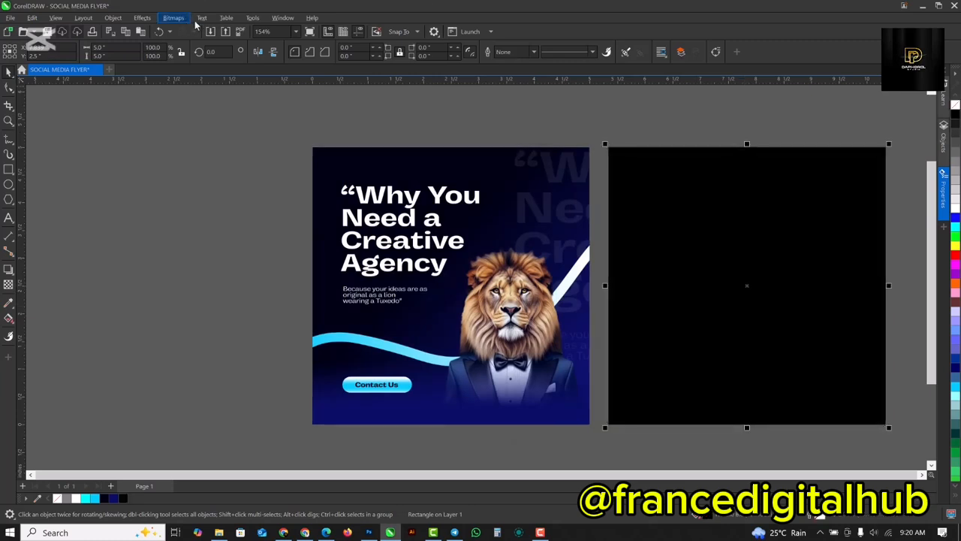
Apply Add Noise to the black square with Gaussian type, level 76, a density above 50 and Intensity color mode.
{"action": "left_click", "coordinate": [142, 17]}
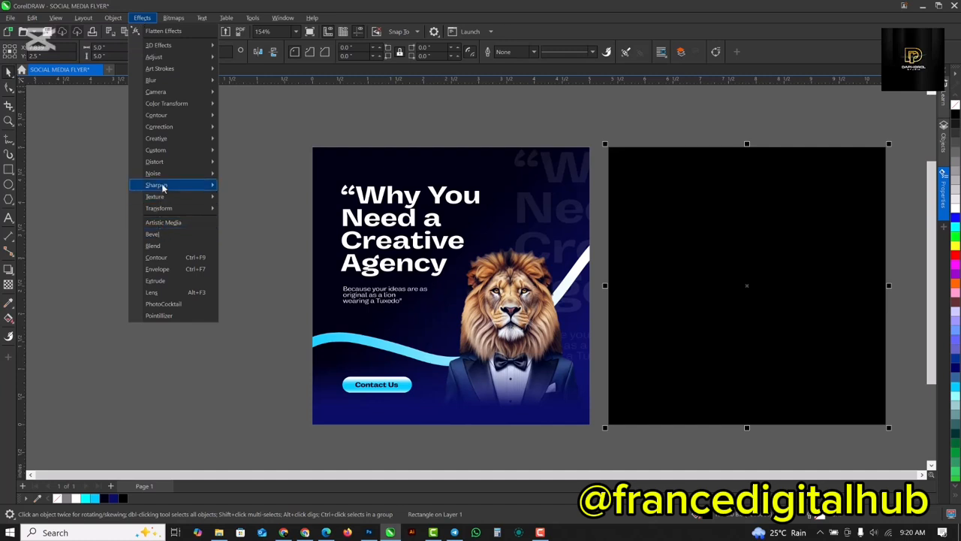
{"action": "mouse_move", "coordinate": [169, 186]}
{"action": "left_click", "coordinate": [254, 192]}
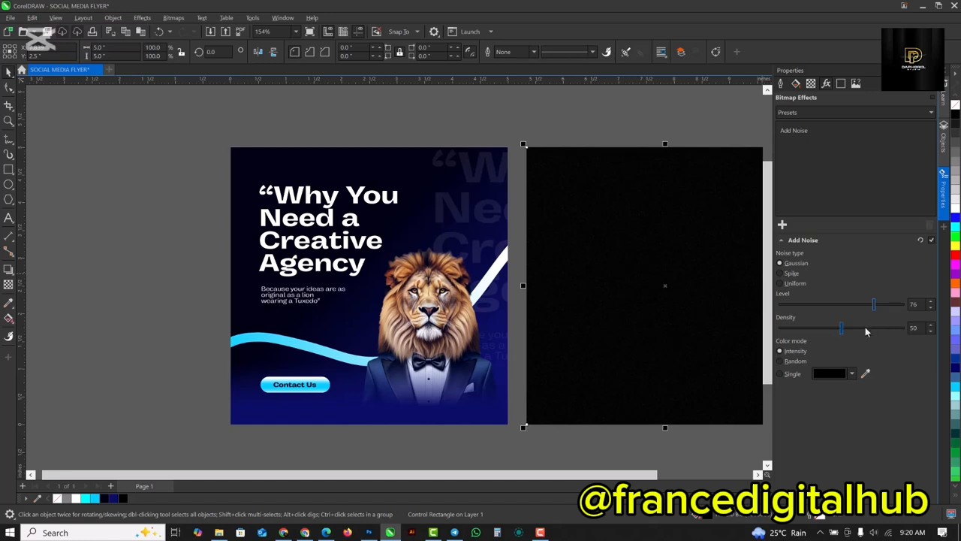
{"action": "left_click", "coordinate": [880, 331]}
{"action": "left_click", "coordinate": [929, 72]}
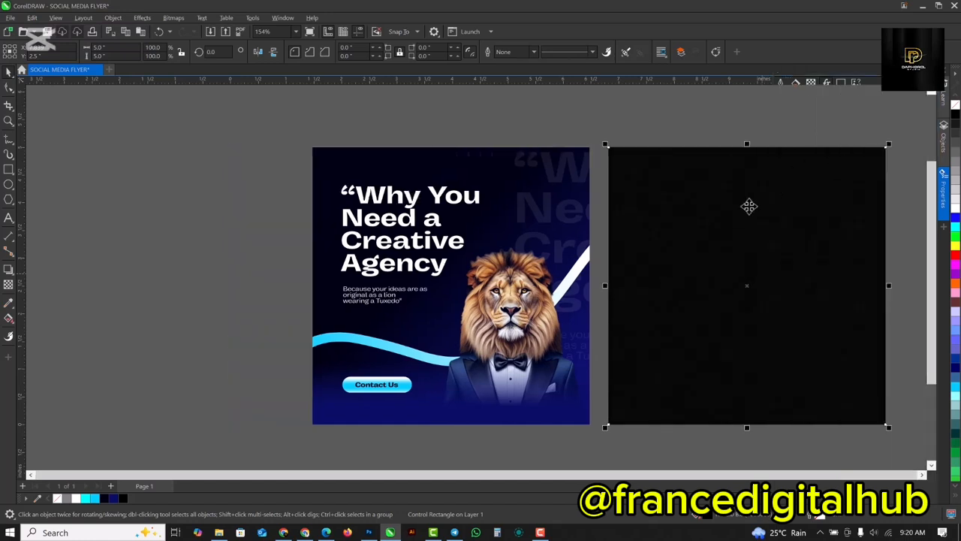
Move the noise square partly over the flyer and set its transparency merge mode to Screen.
{"action": "left_click_drag", "start_coordinate": [743, 215], "coordinate": [593, 234]}
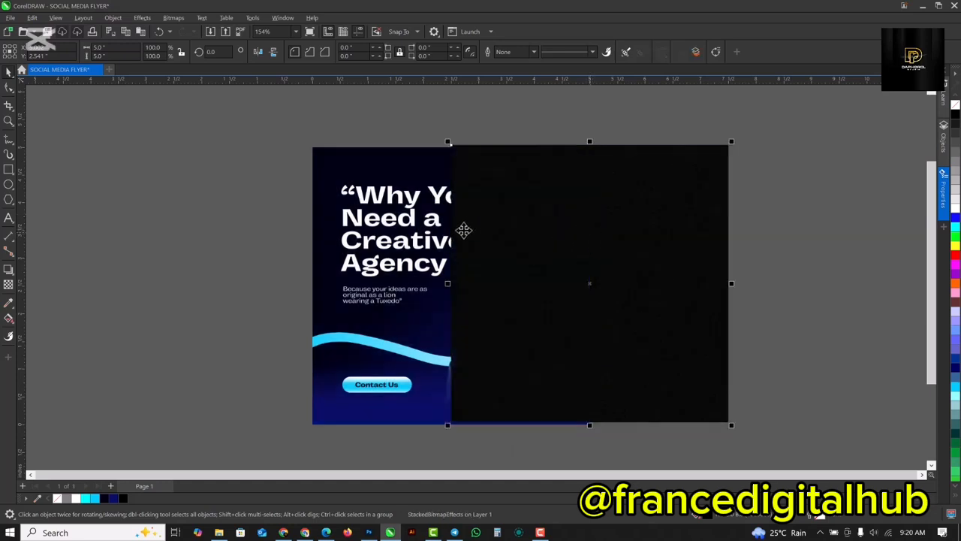
{"action": "left_click", "coordinate": [9, 285]}
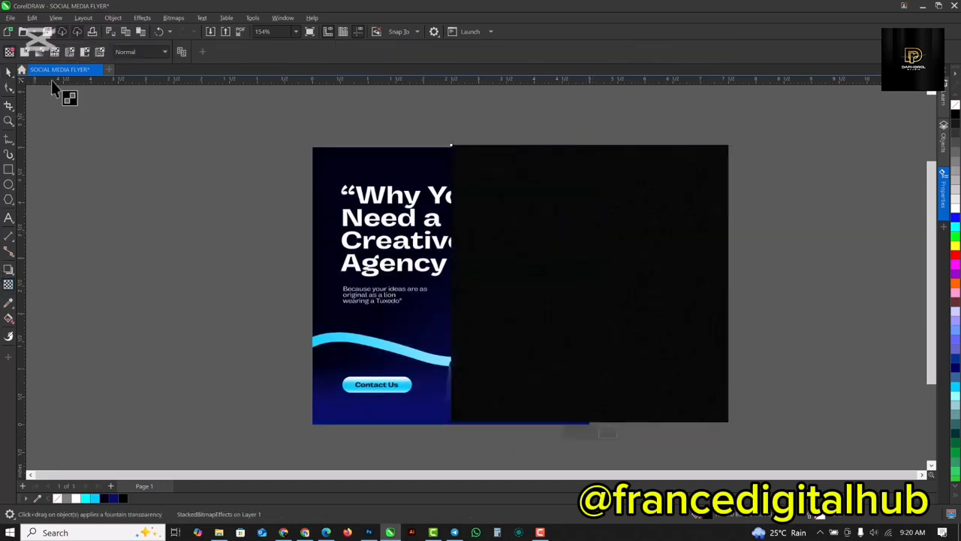
{"action": "left_click", "coordinate": [135, 52]}
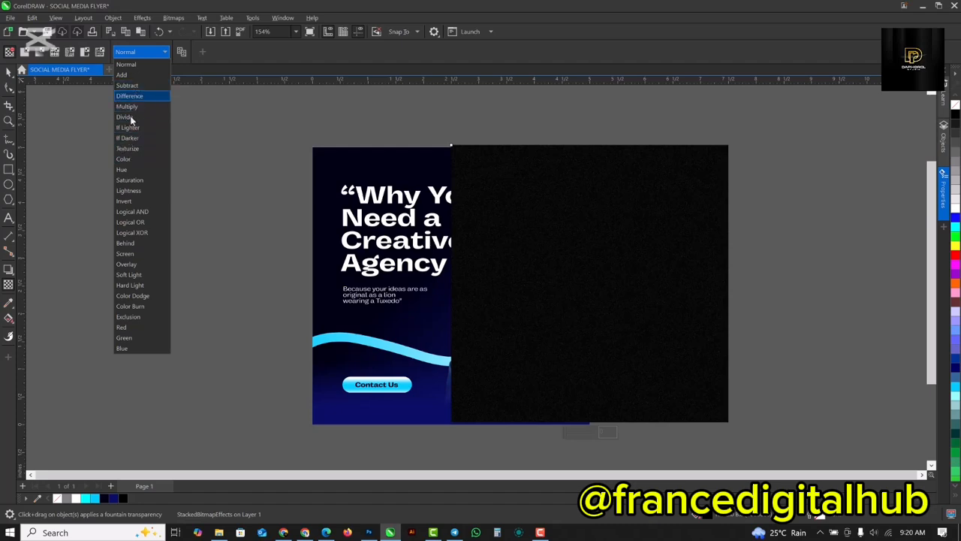
{"action": "left_click", "coordinate": [133, 255]}
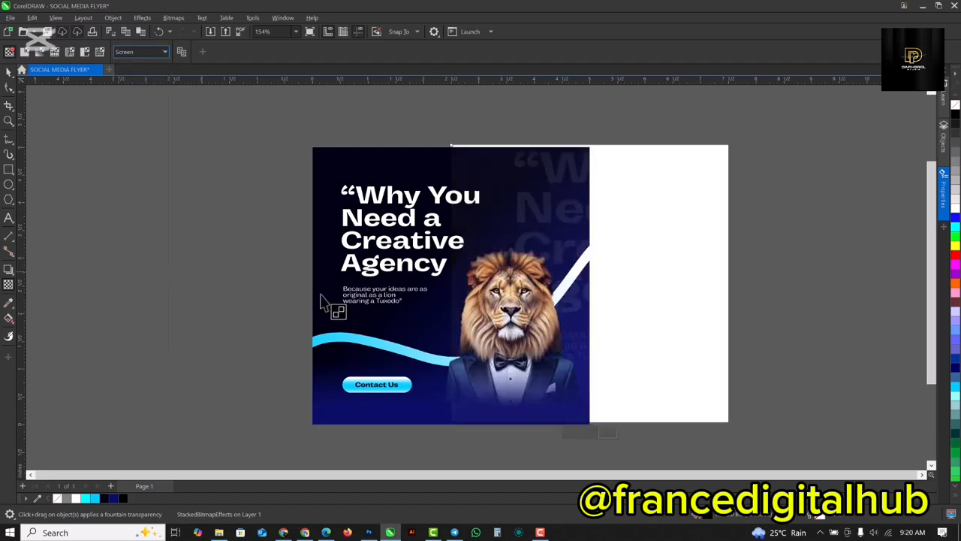
{"action": "scroll", "coordinate": [507, 261], "scroll_direction": "up", "scroll_amount": 1}
{"action": "scroll", "coordinate": [507, 261], "scroll_direction": "up", "scroll_amount": 2}
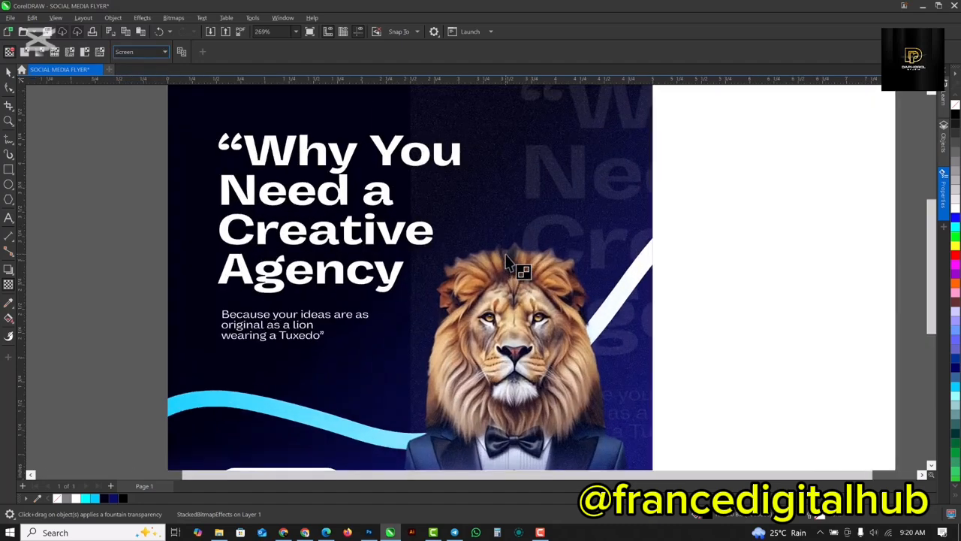
{"action": "scroll", "coordinate": [595, 201], "scroll_direction": "down", "scroll_amount": 2}
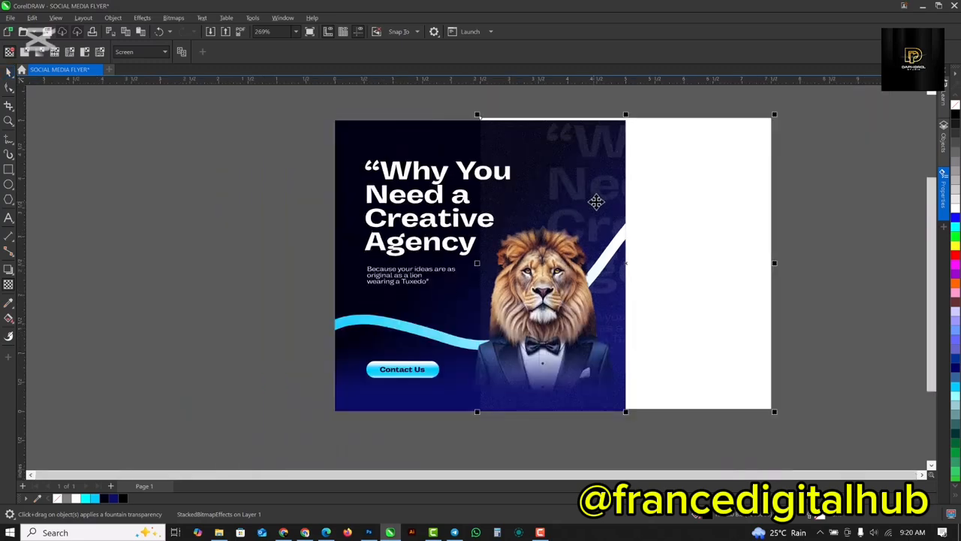
Center the noise overlay on the page to cover the whole flyer and inspect the finished design.
{"action": "key", "text": "space"}
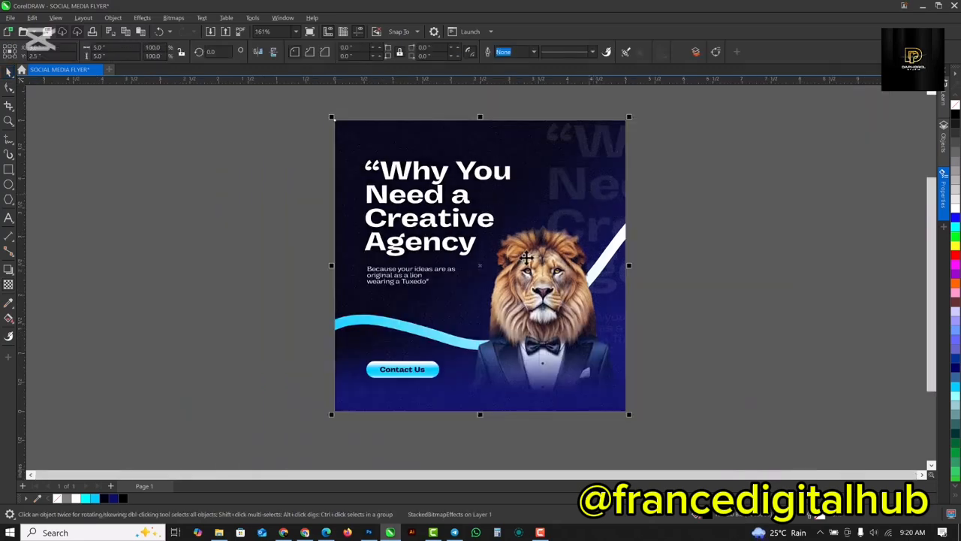
{"action": "scroll", "coordinate": [437, 195], "scroll_direction": "up", "scroll_amount": 2}
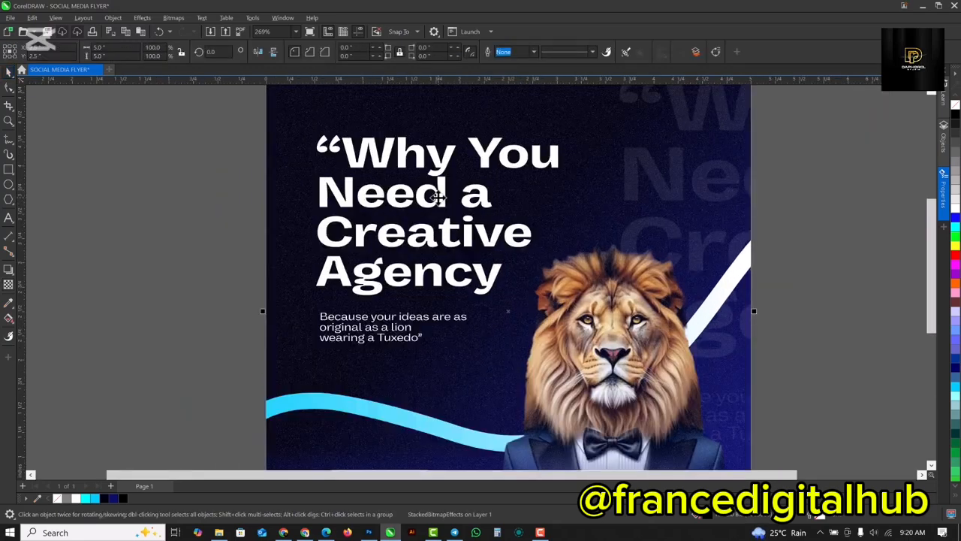
{"action": "scroll", "coordinate": [437, 196], "scroll_direction": "down", "scroll_amount": 2}
{"action": "left_click", "coordinate": [757, 162]}
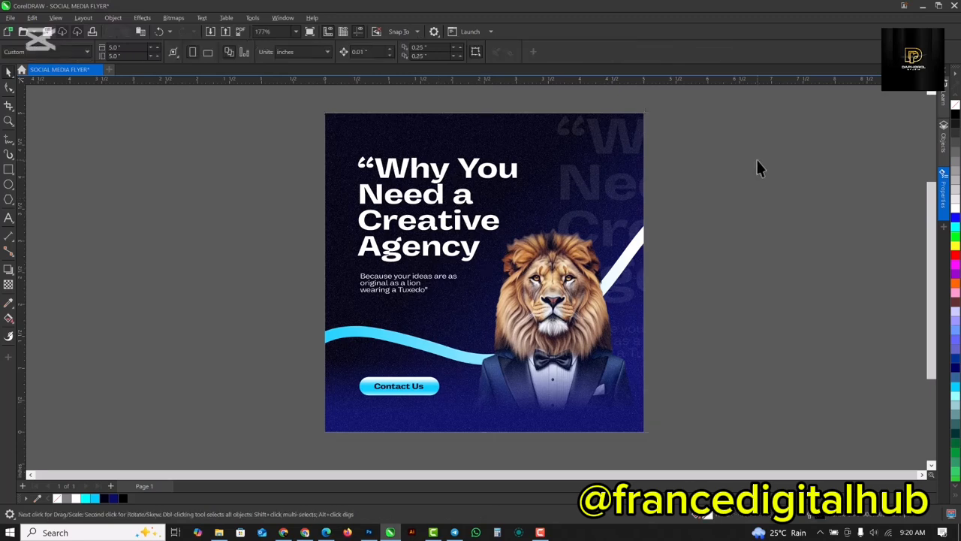
{"action": "key", "text": "shift+F4"}
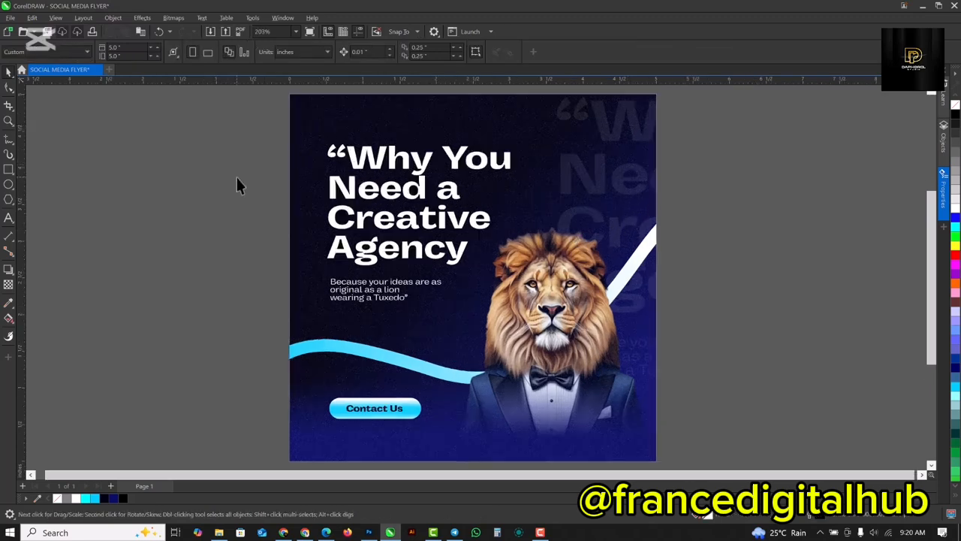
{"action": "left_click", "coordinate": [561, 142]}
{"action": "left_click", "coordinate": [867, 273]}
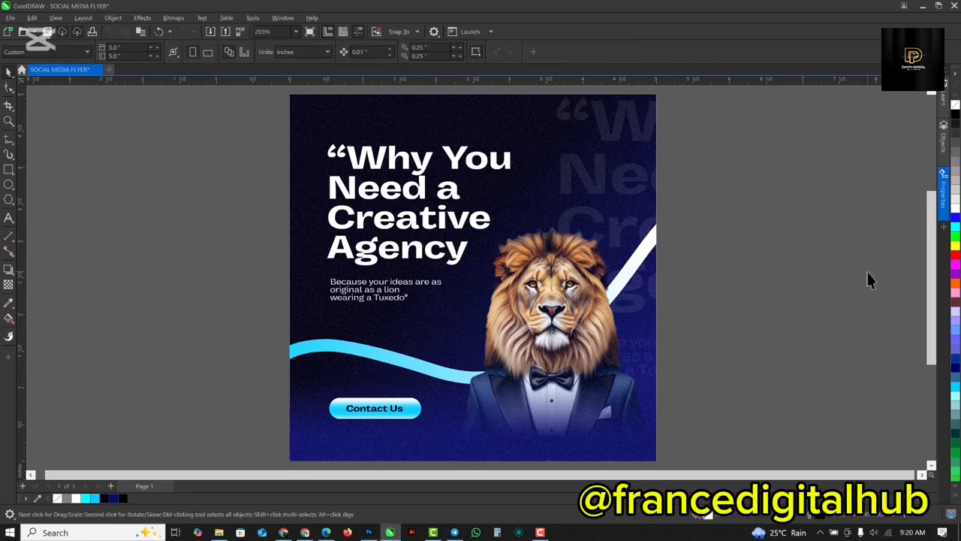